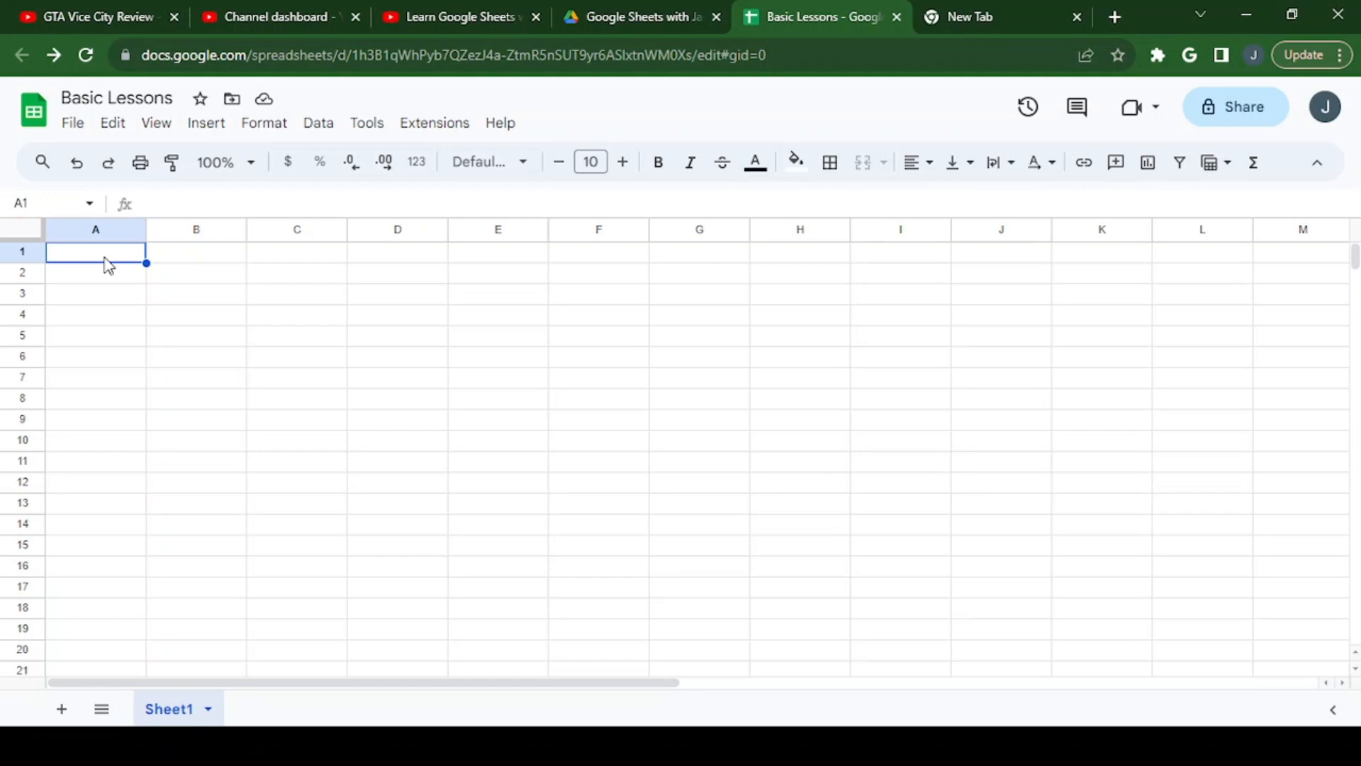
Step: Enter the column headers "Item Description" in A1 and "Number in Box" in B1
double_click(104, 257)
type("Item")
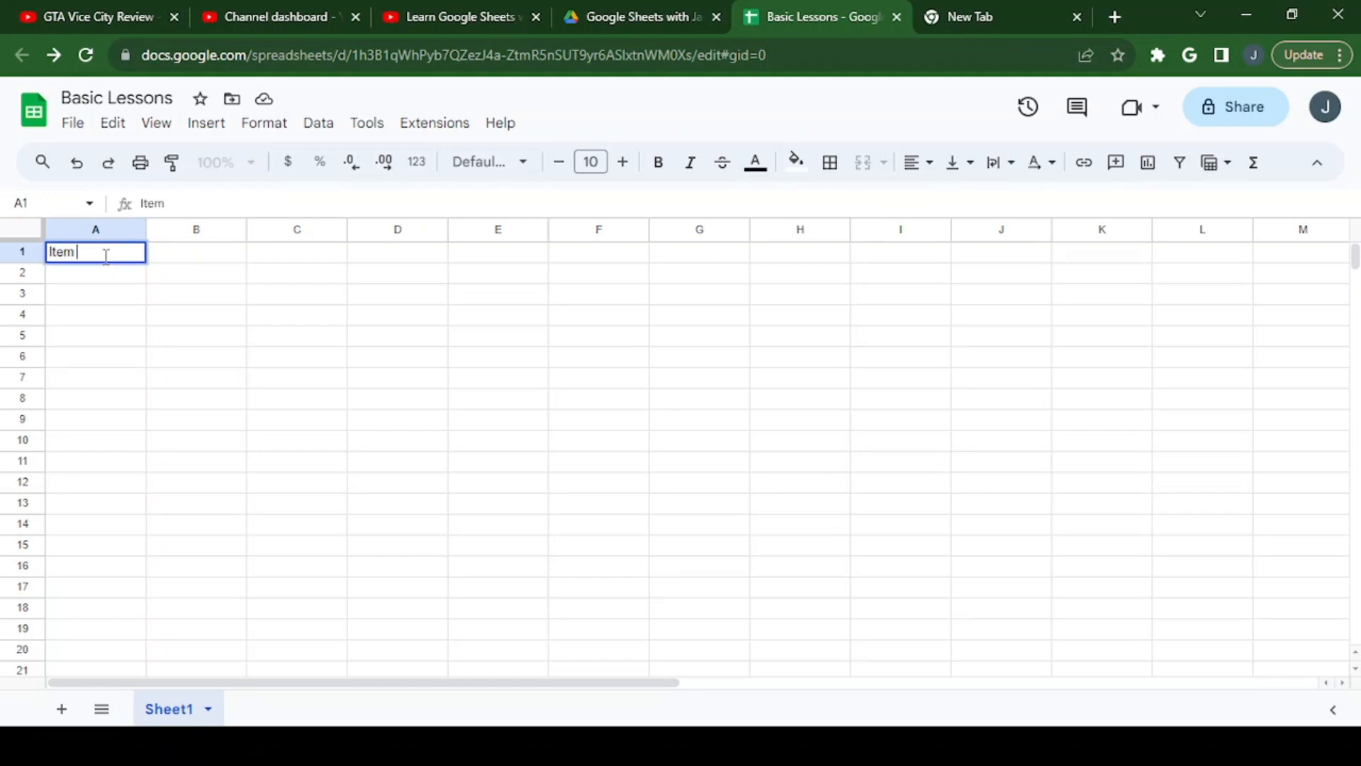
type(" Description")
key("Tab")
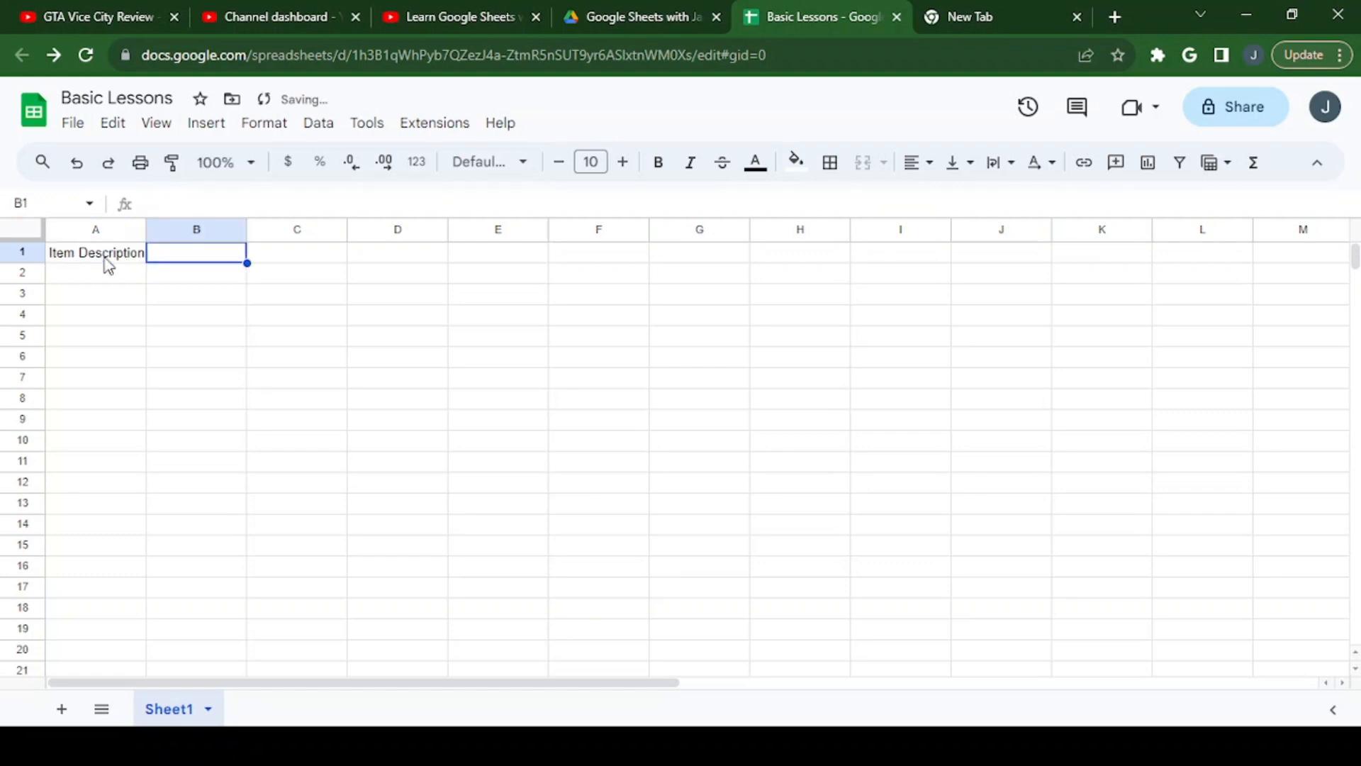
type("N")
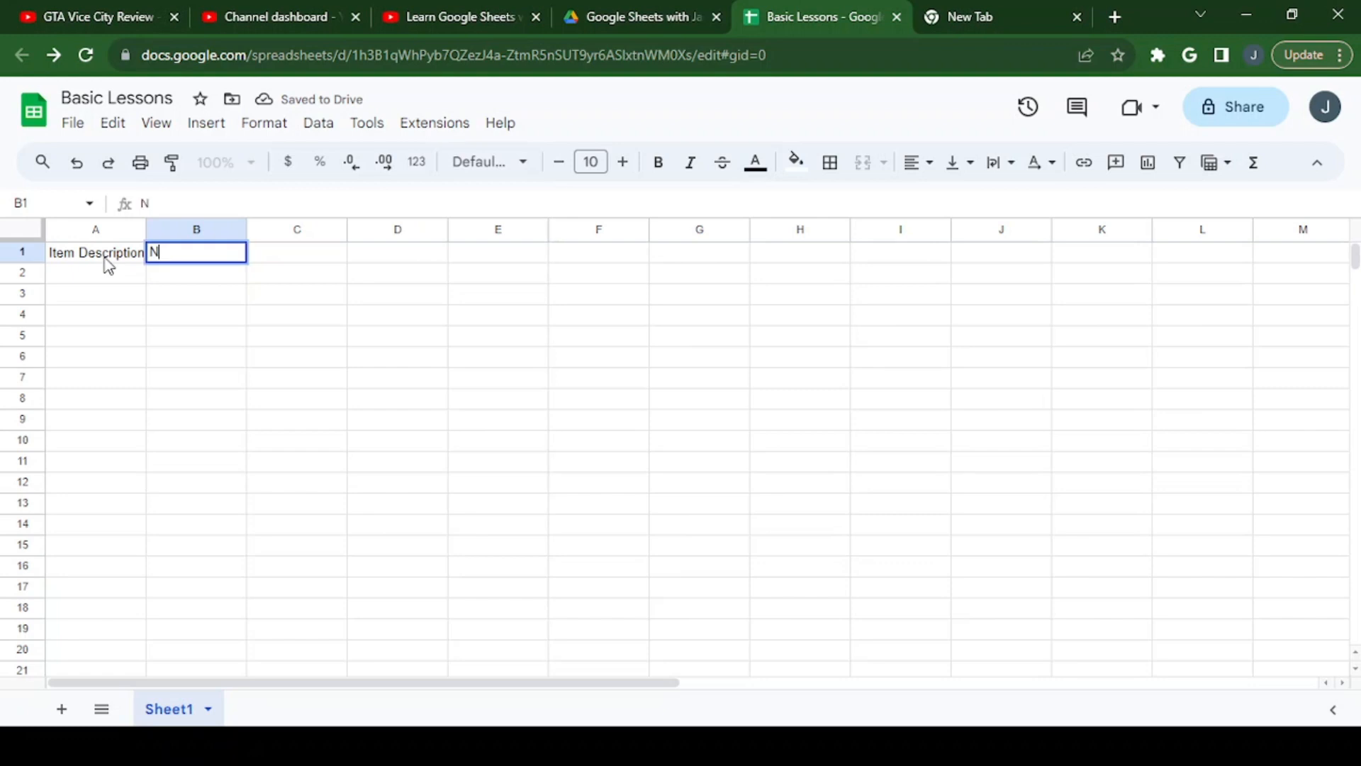
type("umber in Box")
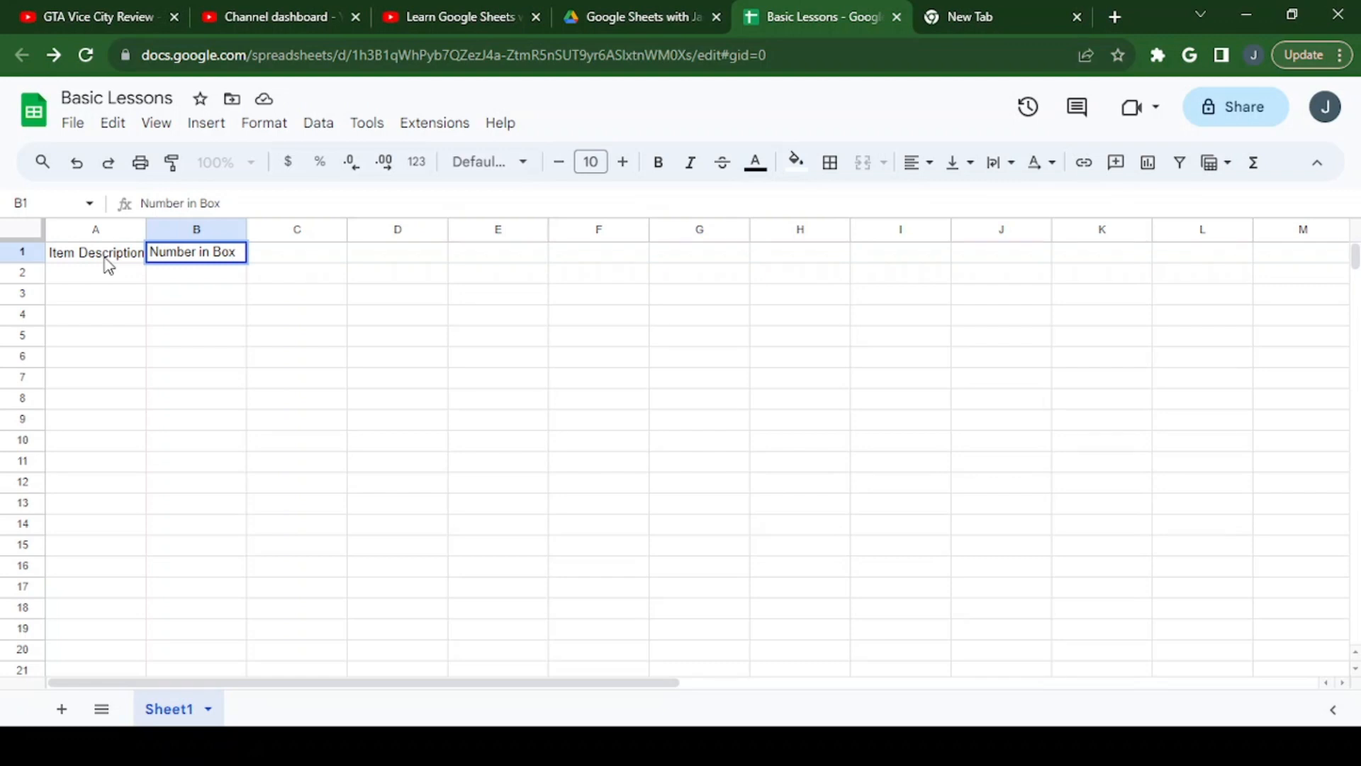
key("Tab")
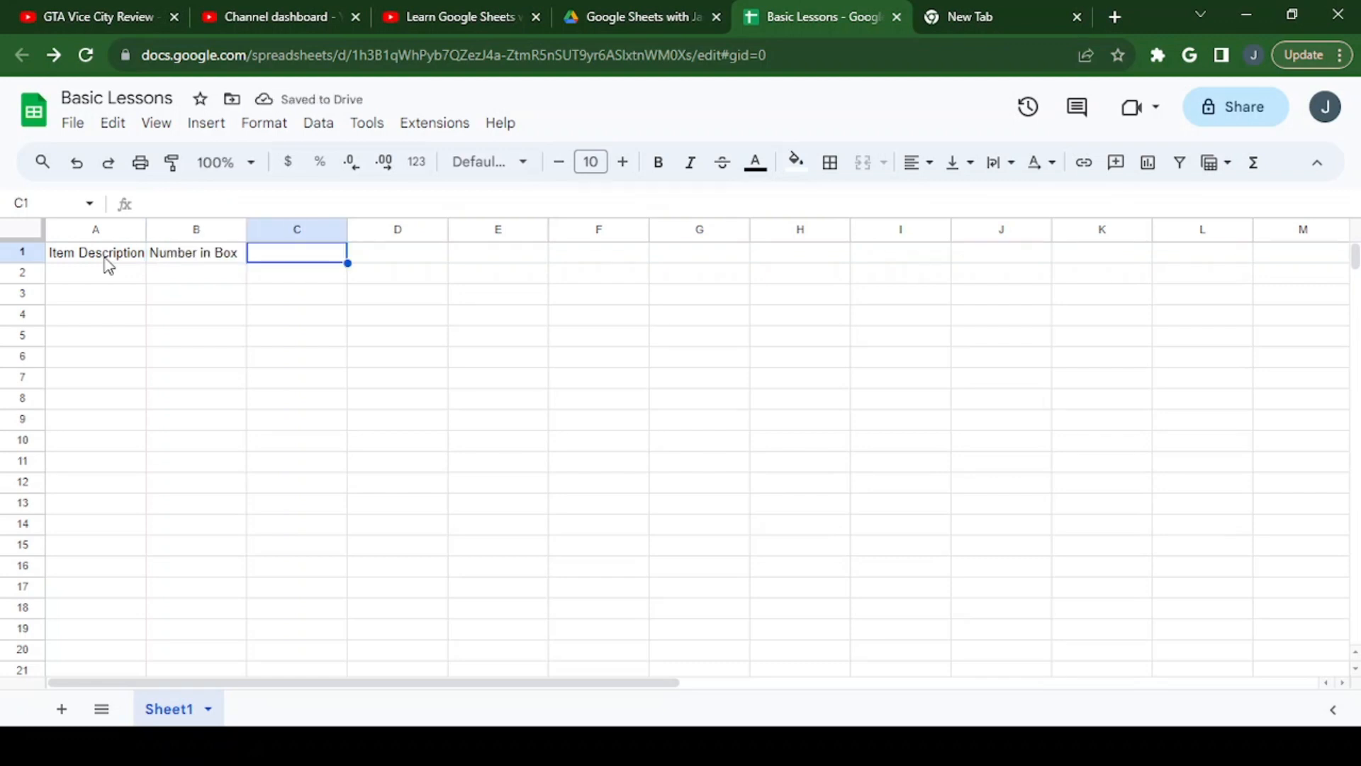
Step: Enter "Purchase Cost" as the third column header in C1
type("Cost")
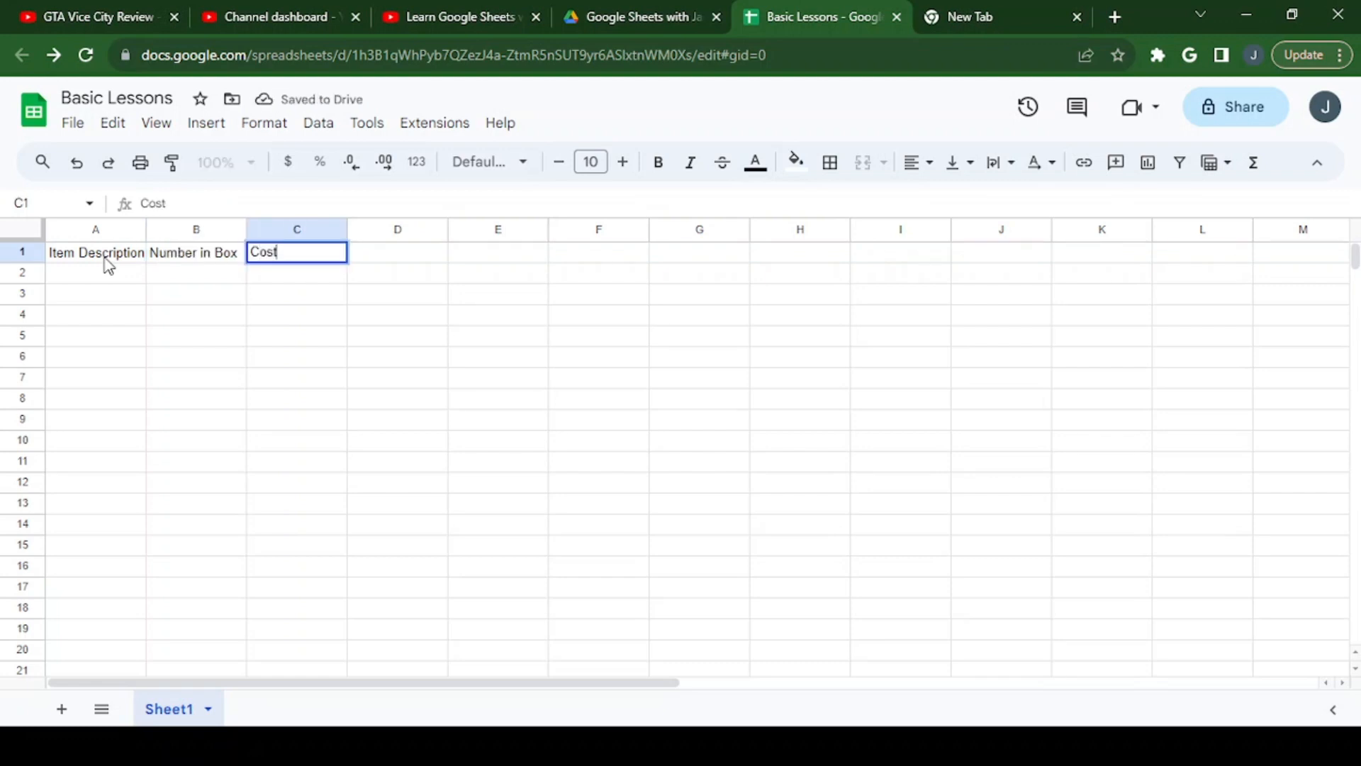
key("BackSpace")
key("BackSpace")
key("BackSpace")
key("BackSpace")
type("P")
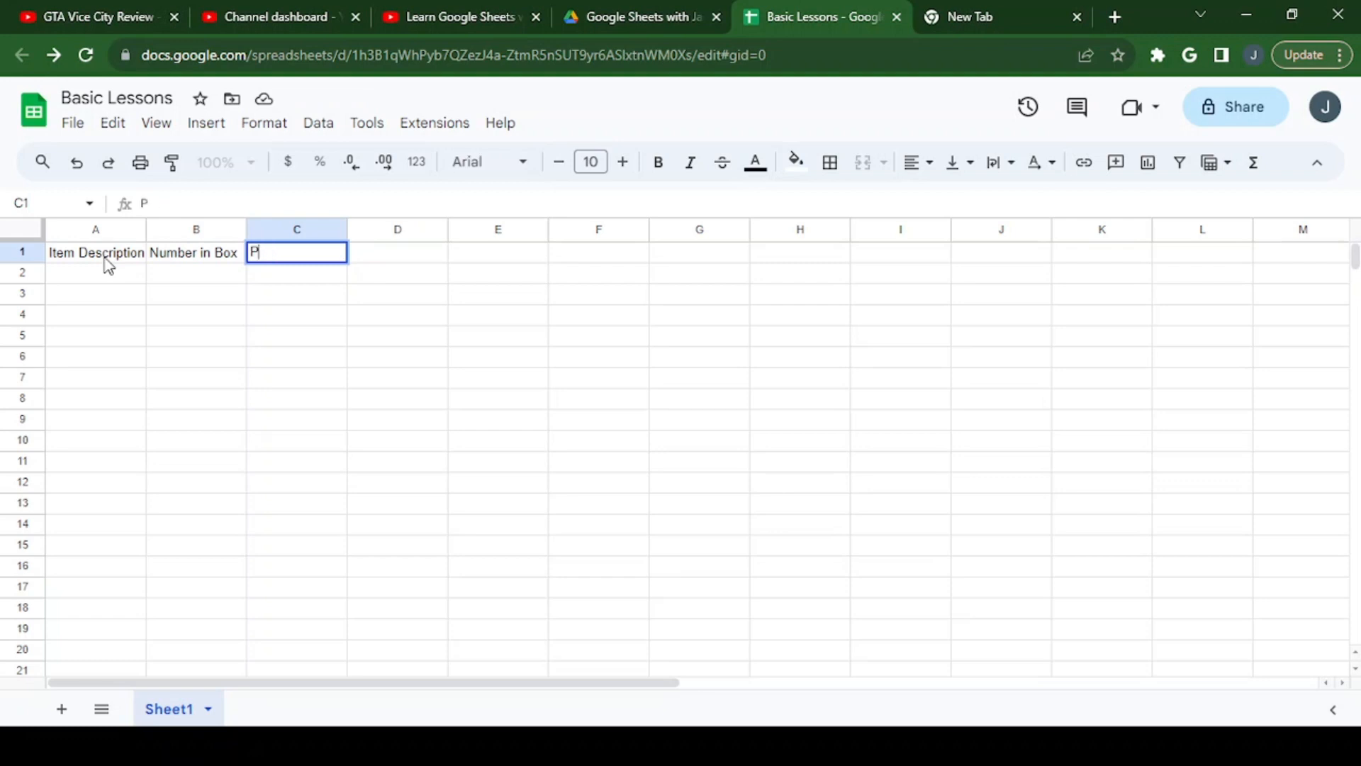
type("urchase Cost")
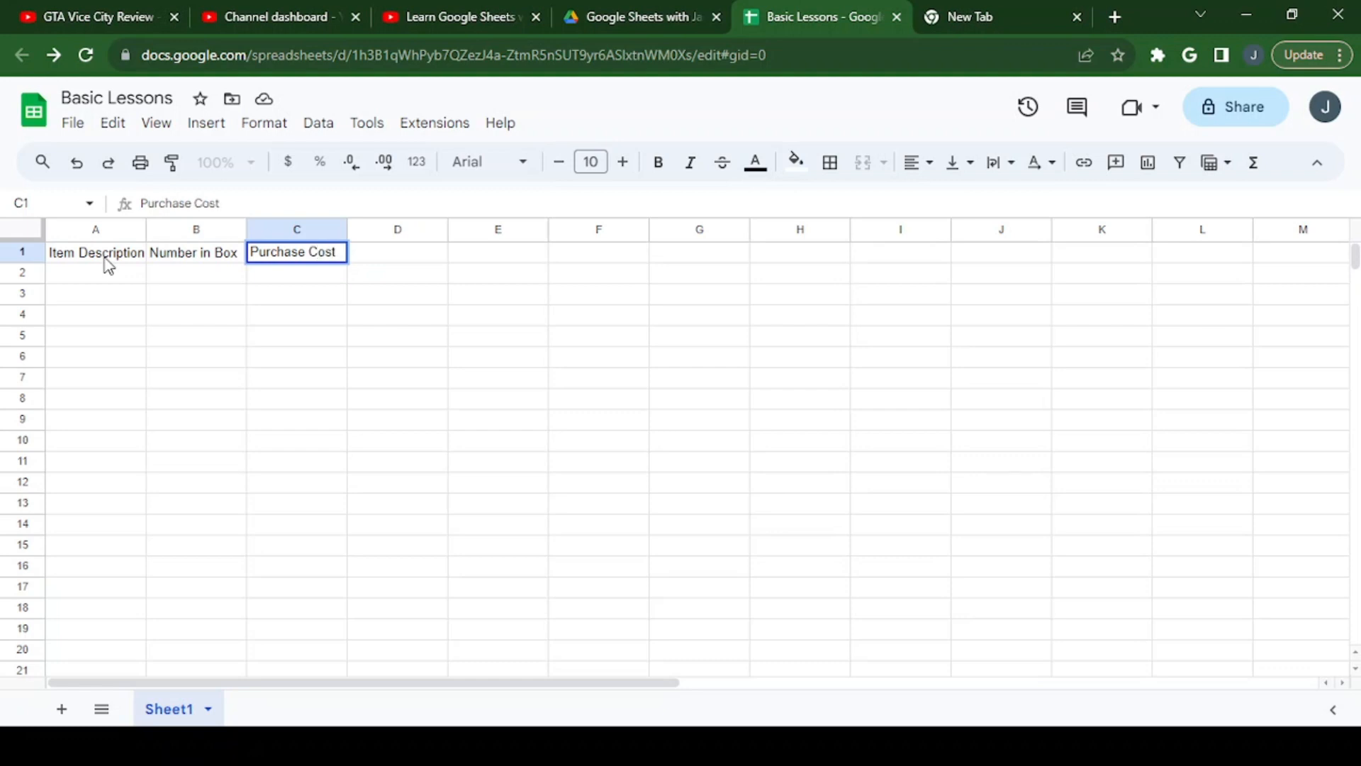
key("Return")
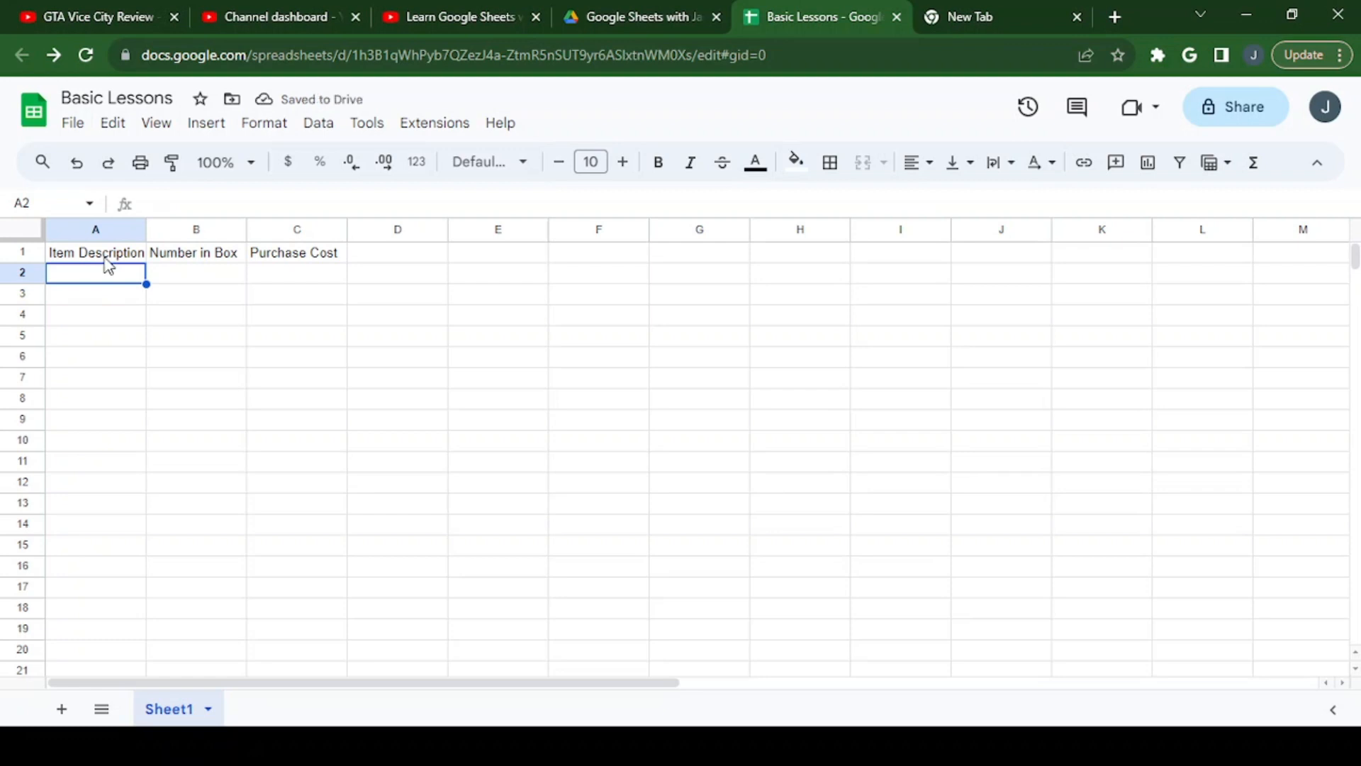
Step: List the items Nail, Screw, Hammer and Wrench under Item Description in A2:A5
type("Nail")
key("Return")
type("Sc")
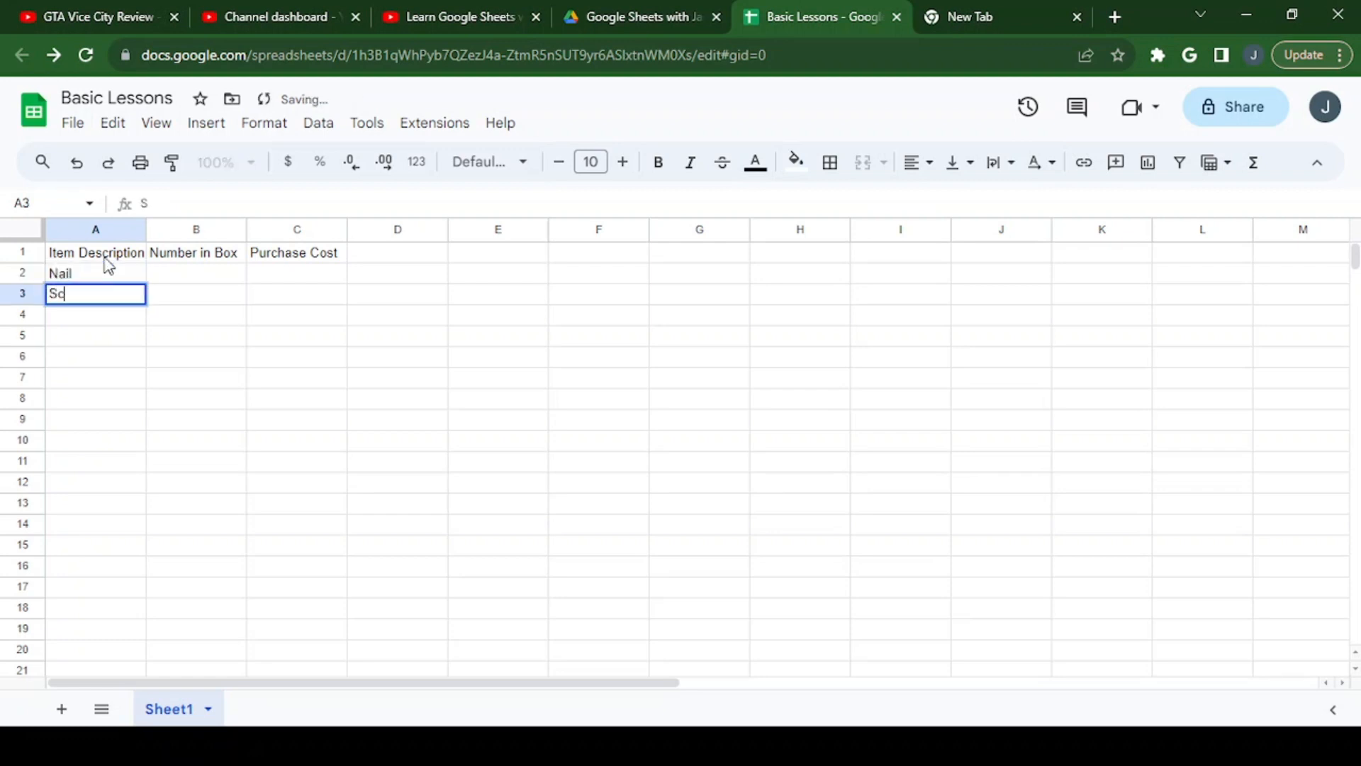
type("rew")
key("Return")
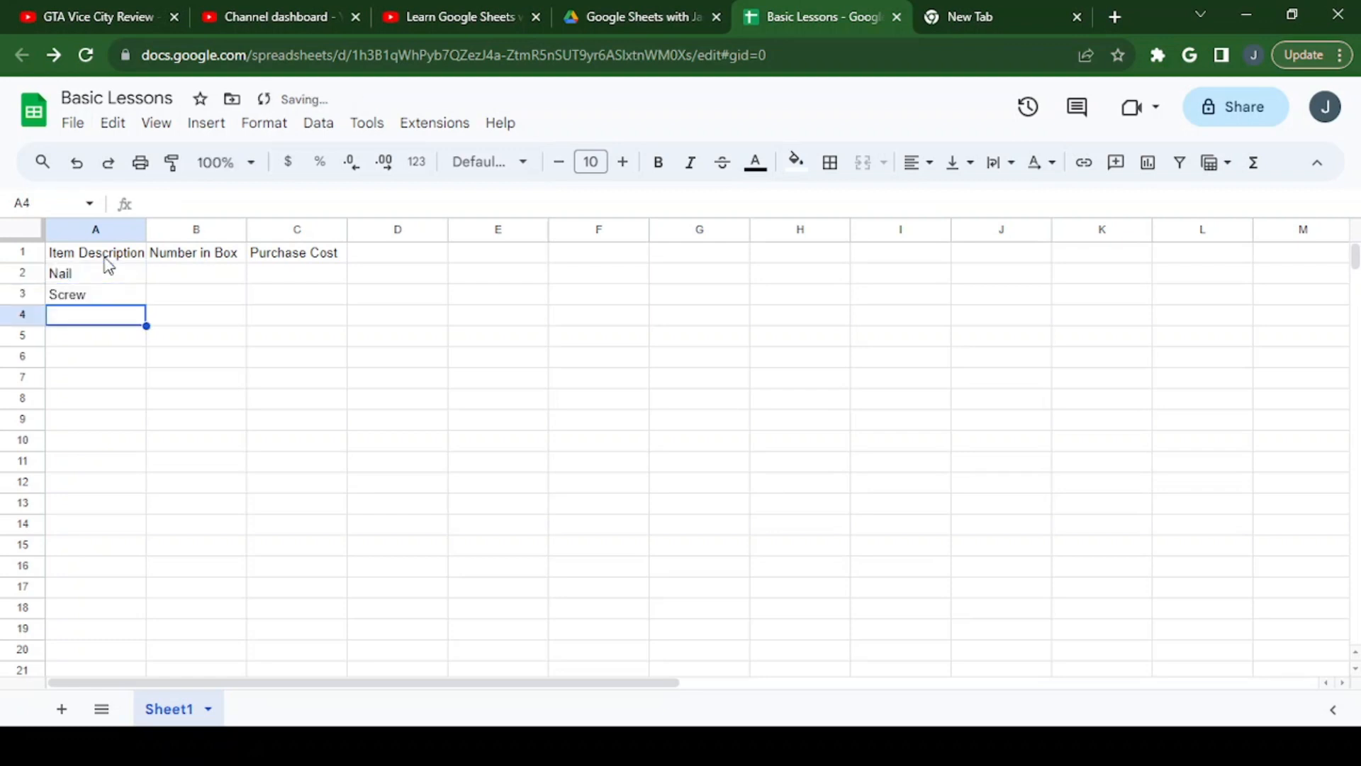
type("Hammer")
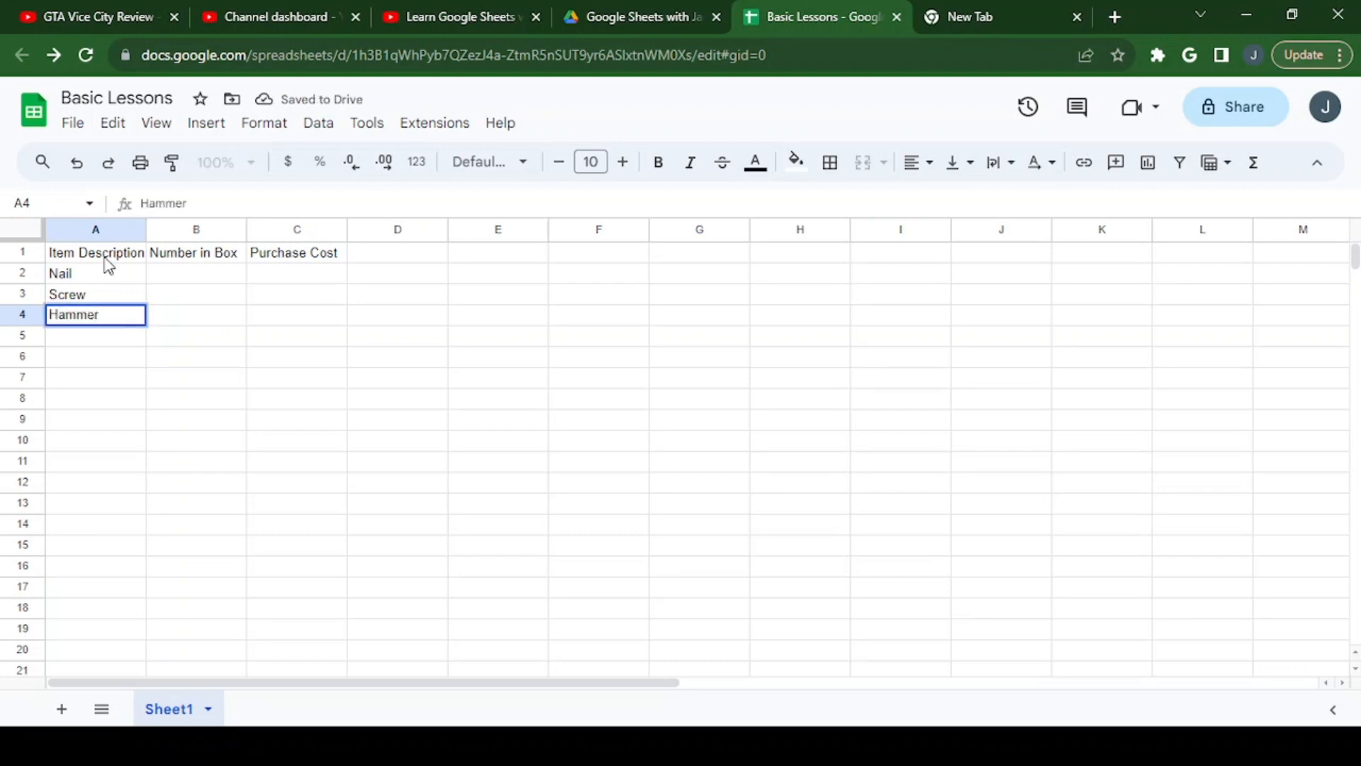
key("Return")
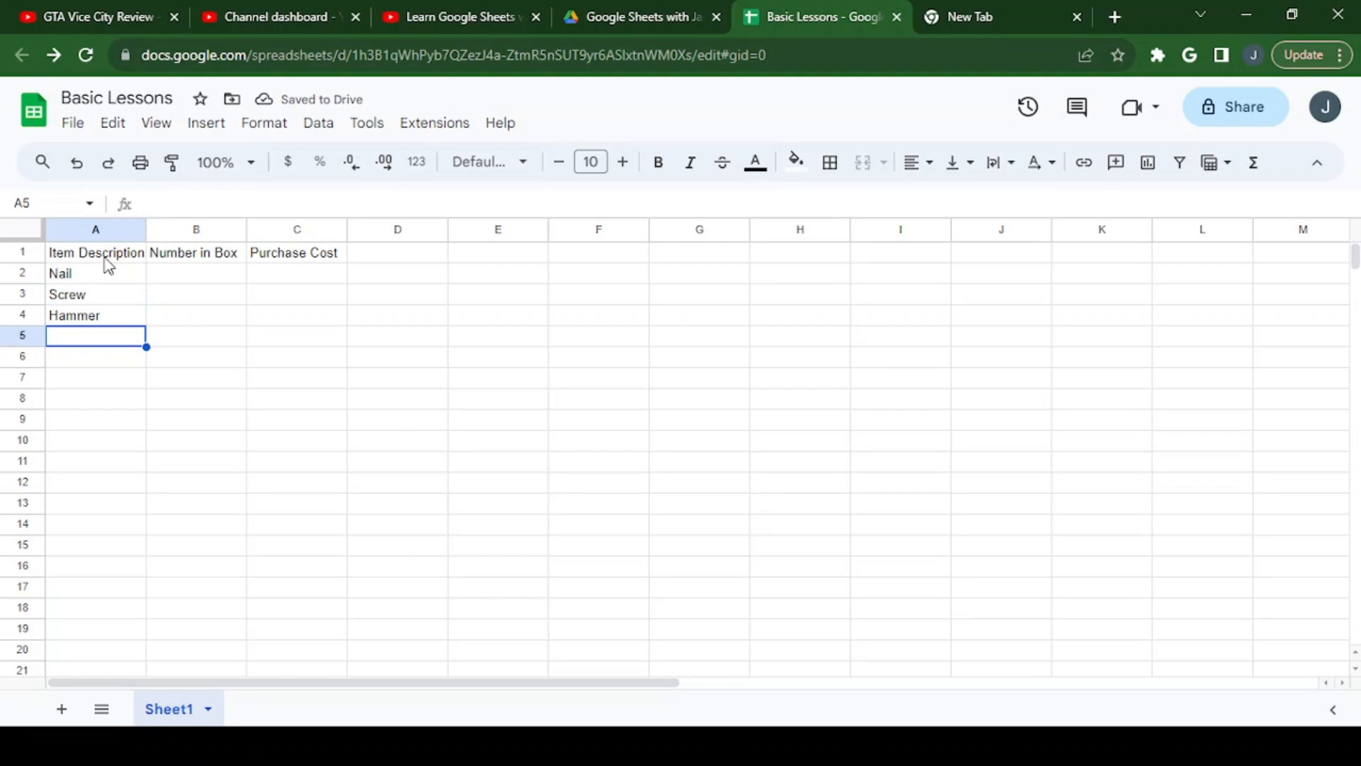
type("Wre")
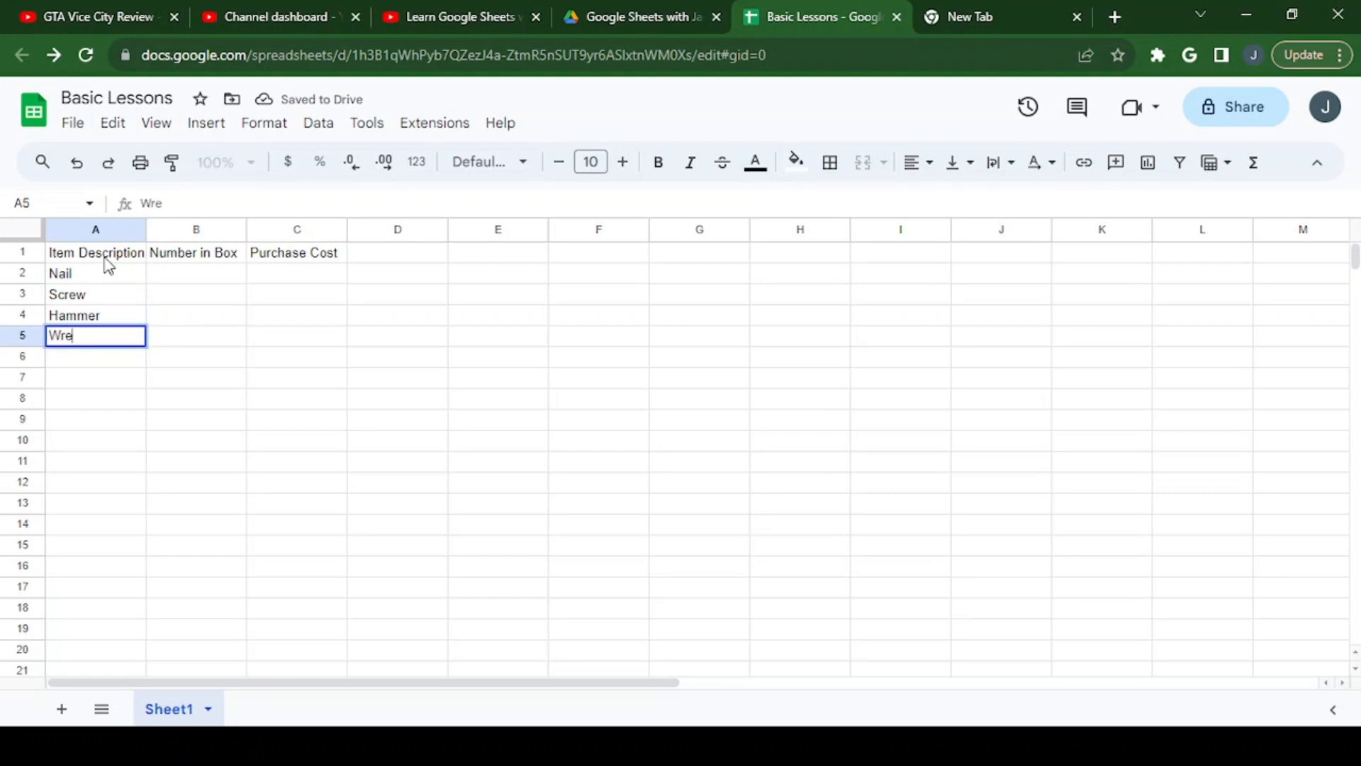
type("nch")
key("Return")
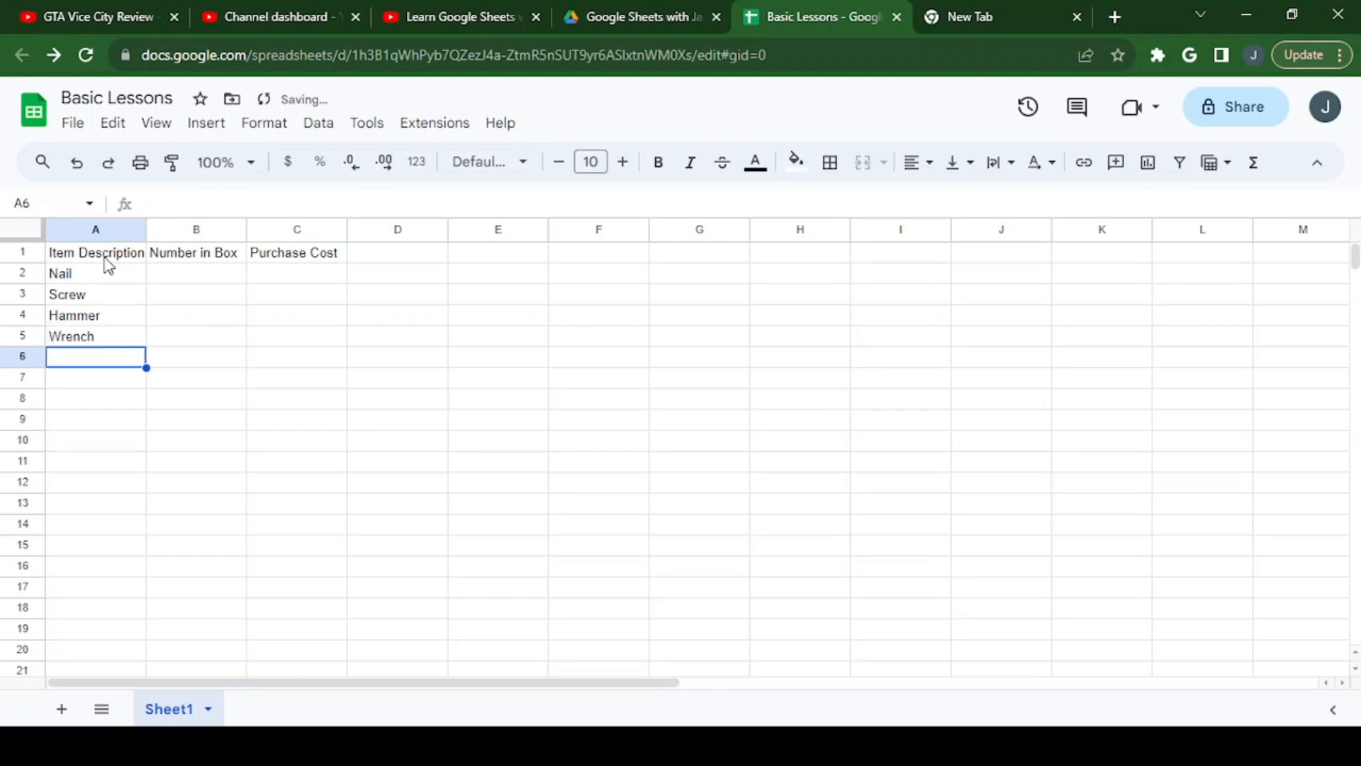
Step: Fill the Number in Box column in B2:B5 with 50 for Nail, 50 for Screw, 1 for Hammer and 1 for Wrench
key("Up")
key("Up")
key("Up")
key("Up")
key("Right")
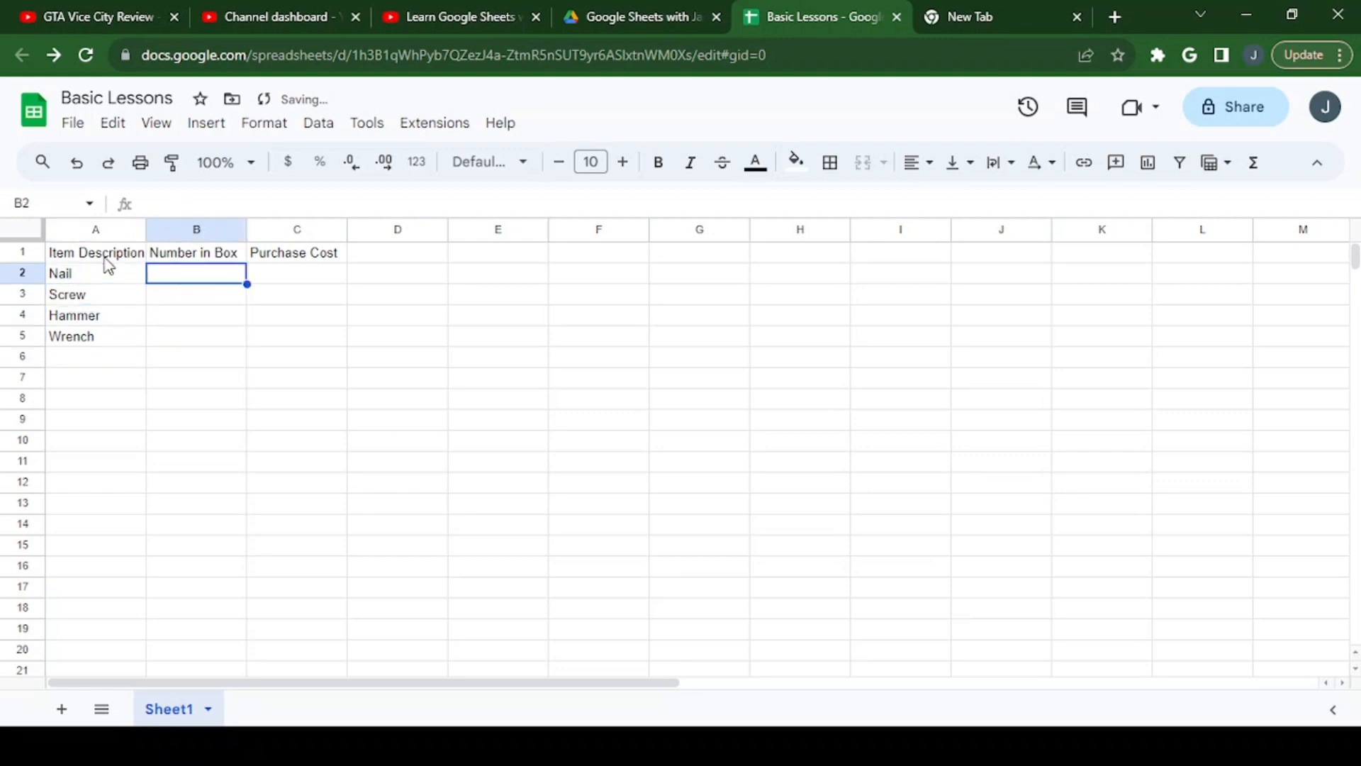
type("50")
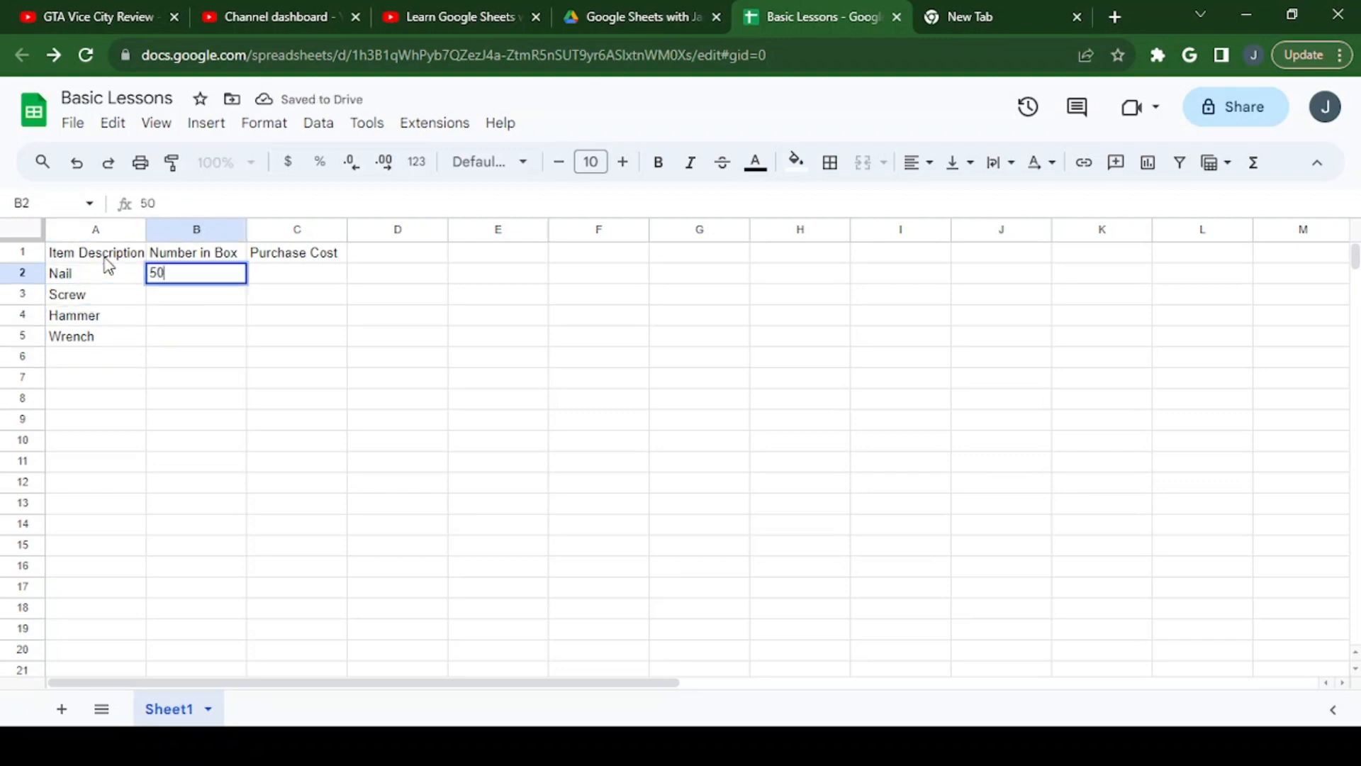
key("Return")
type("50")
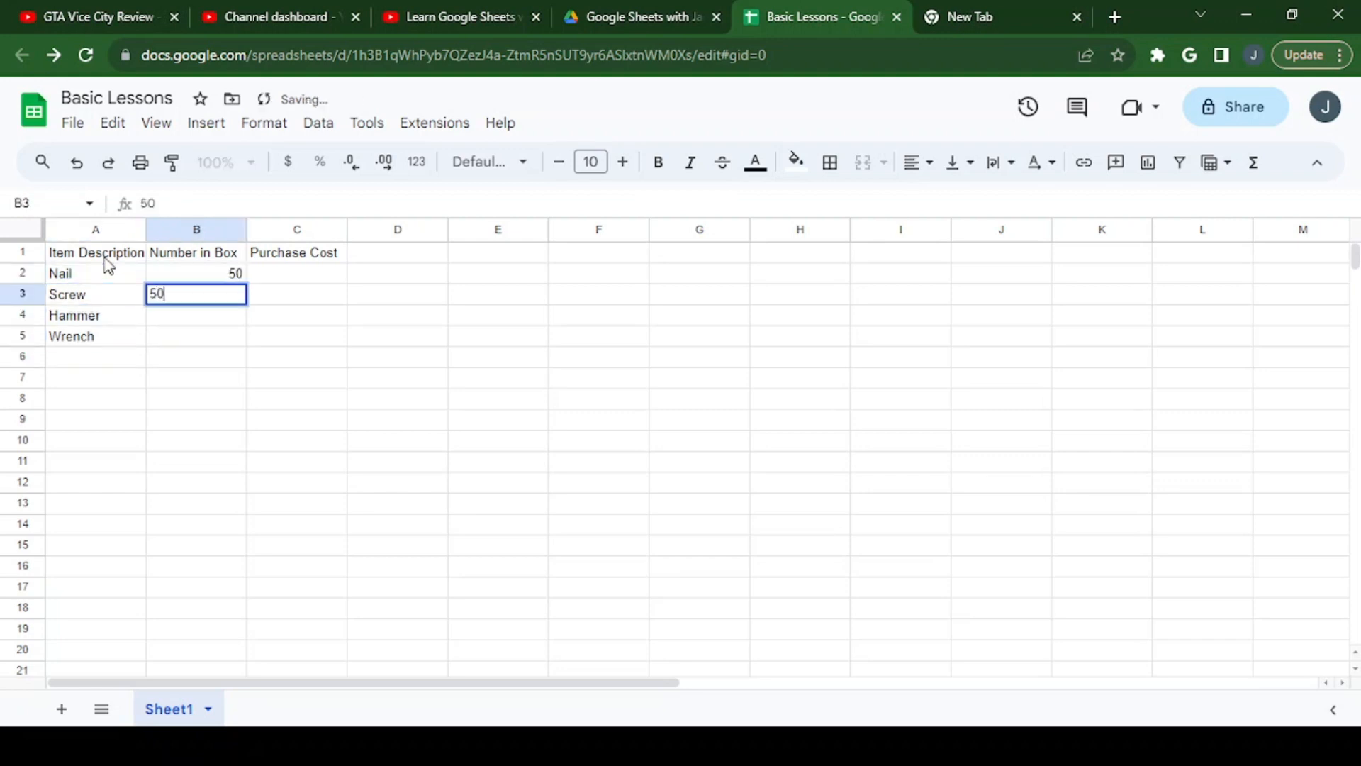
key("Return")
type("1")
key("Return")
type("1")
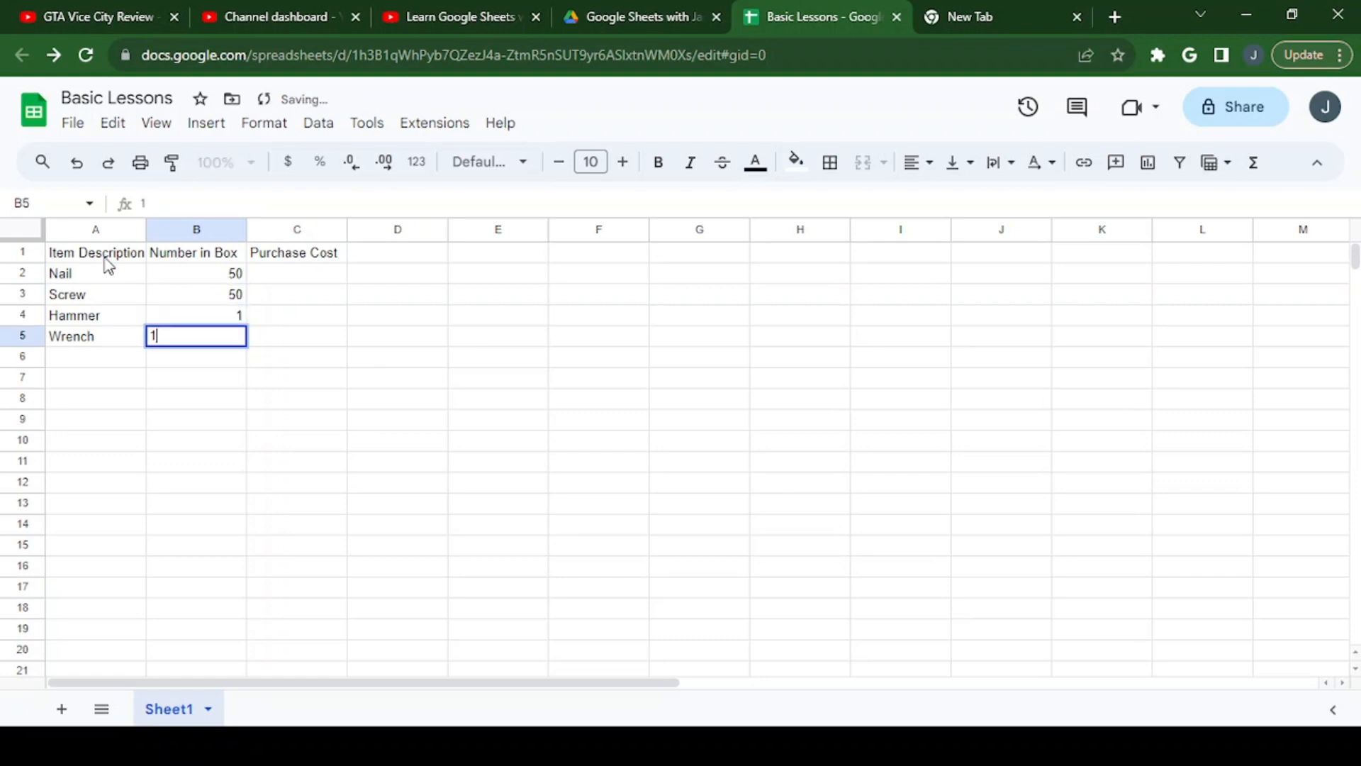
key("Return")
Step: Enter the purchase costs 3.45 for Nail in C2 and 4.35 for Screw in C3
key("Right")
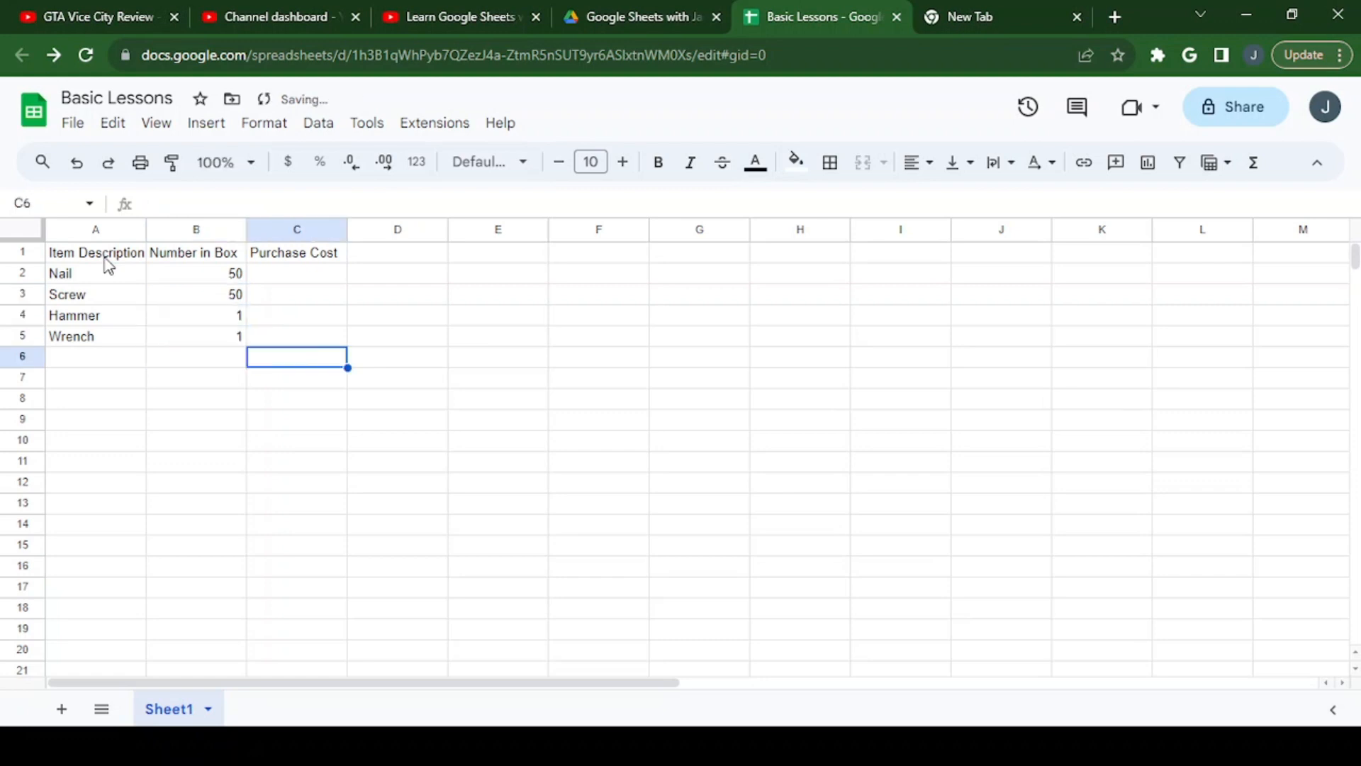
key("Up")
key("Up")
key("Up")
key("Up")
key("Up")
key("Down")
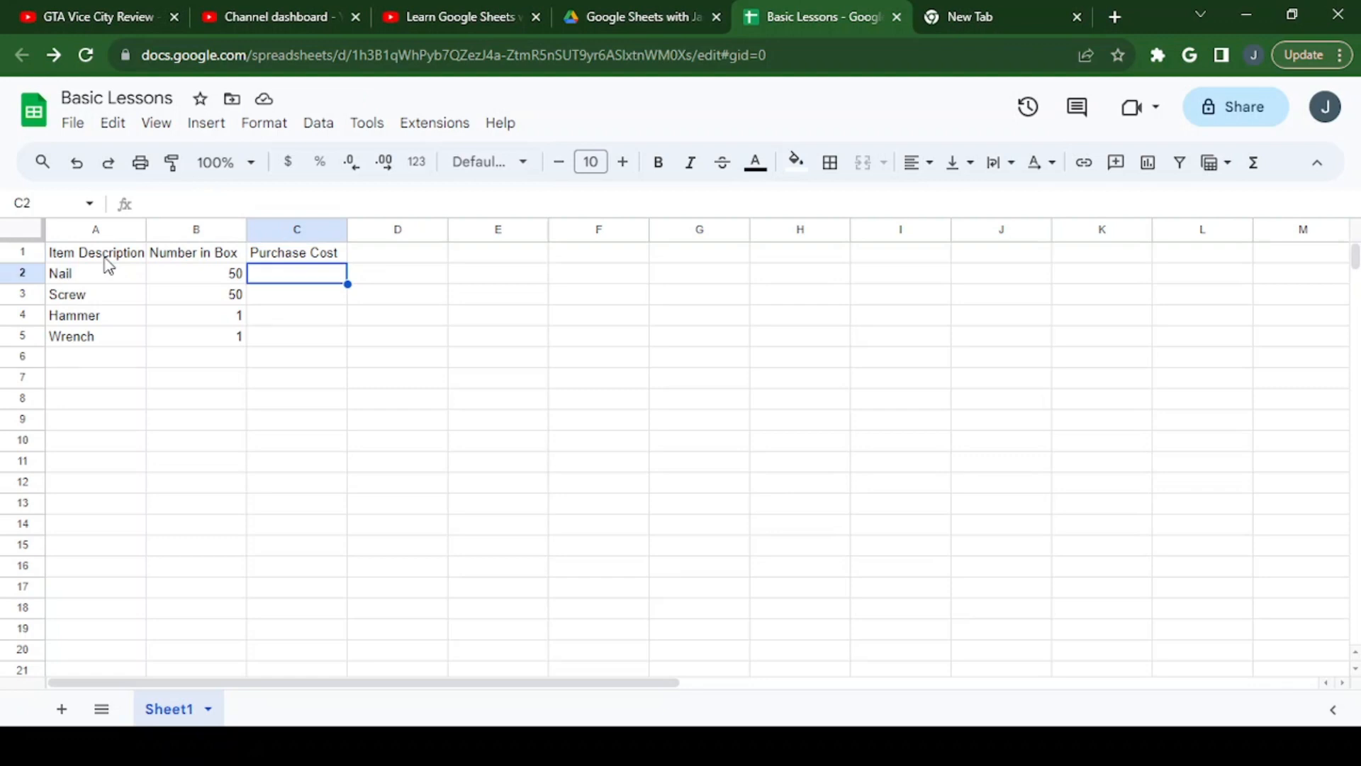
type("3")
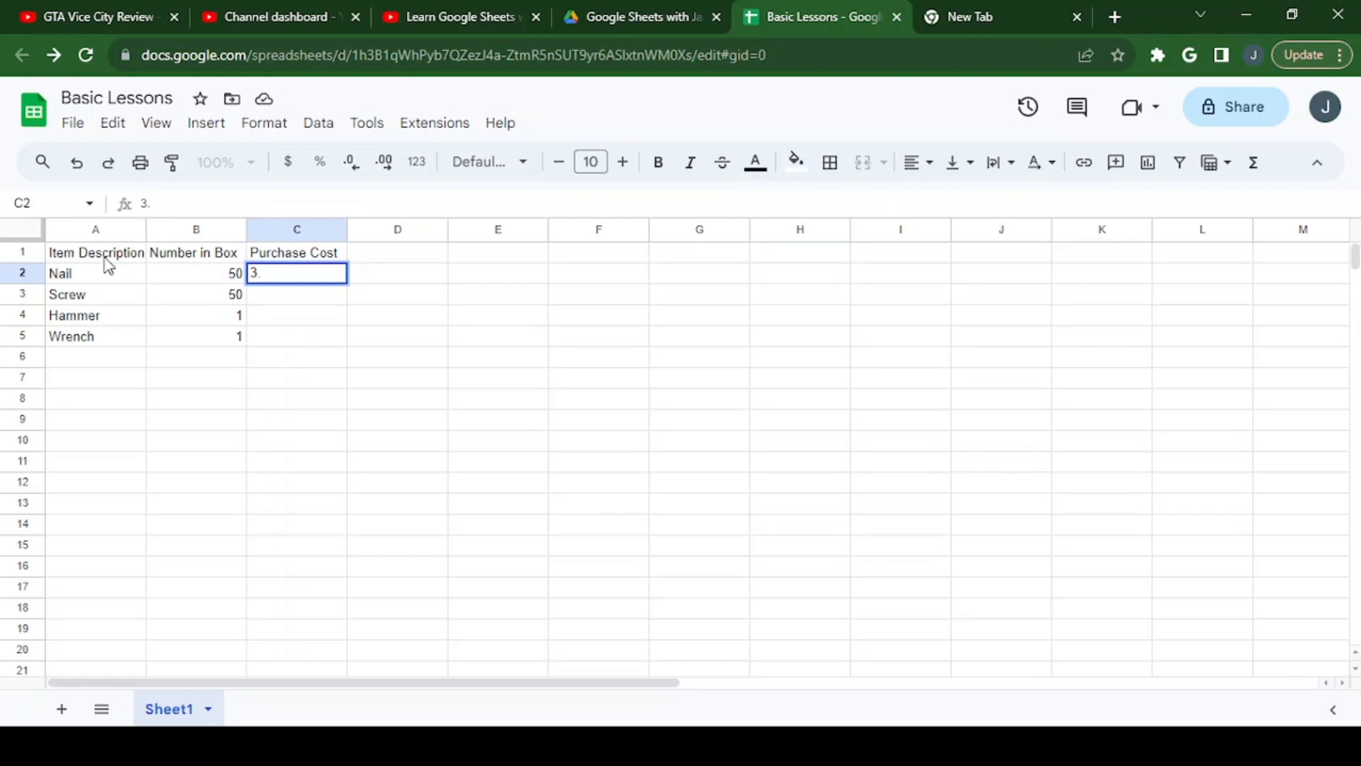
type(".45")
key("Return")
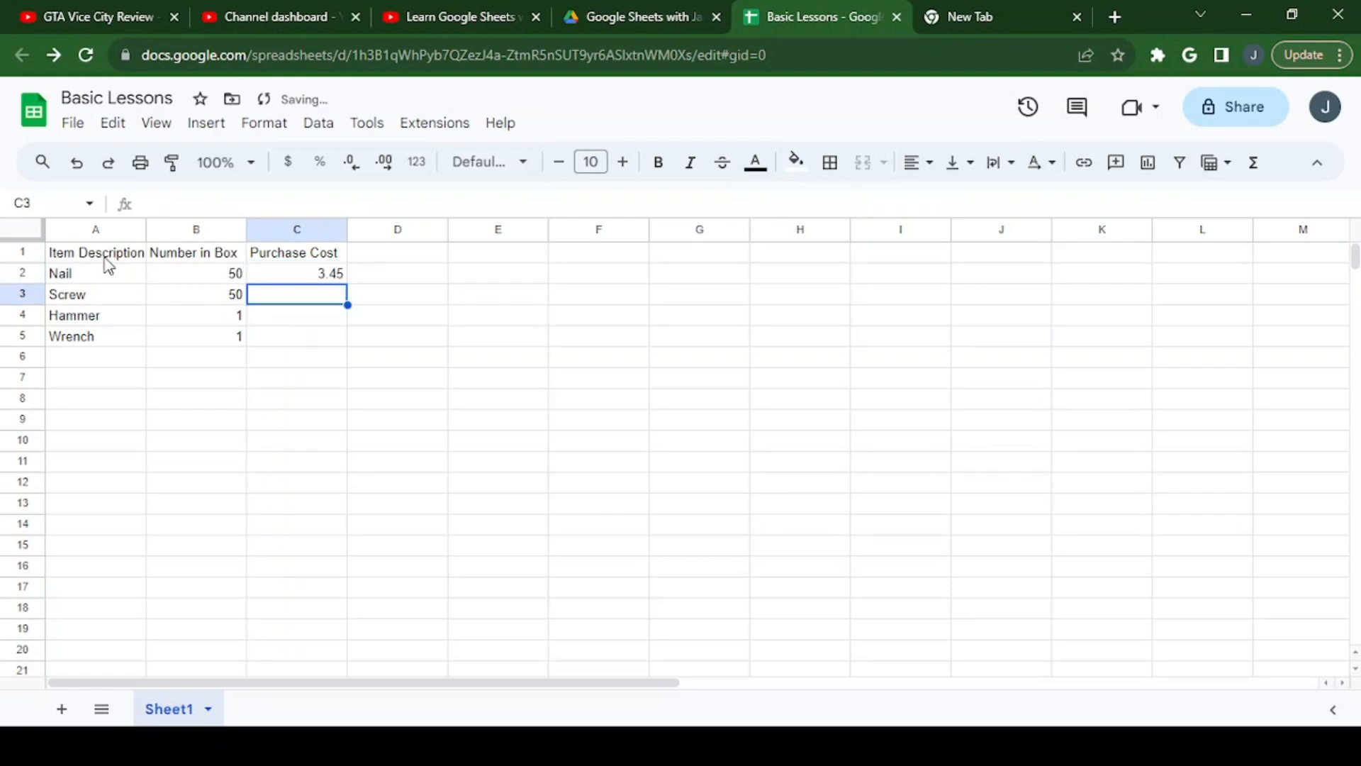
type("4")
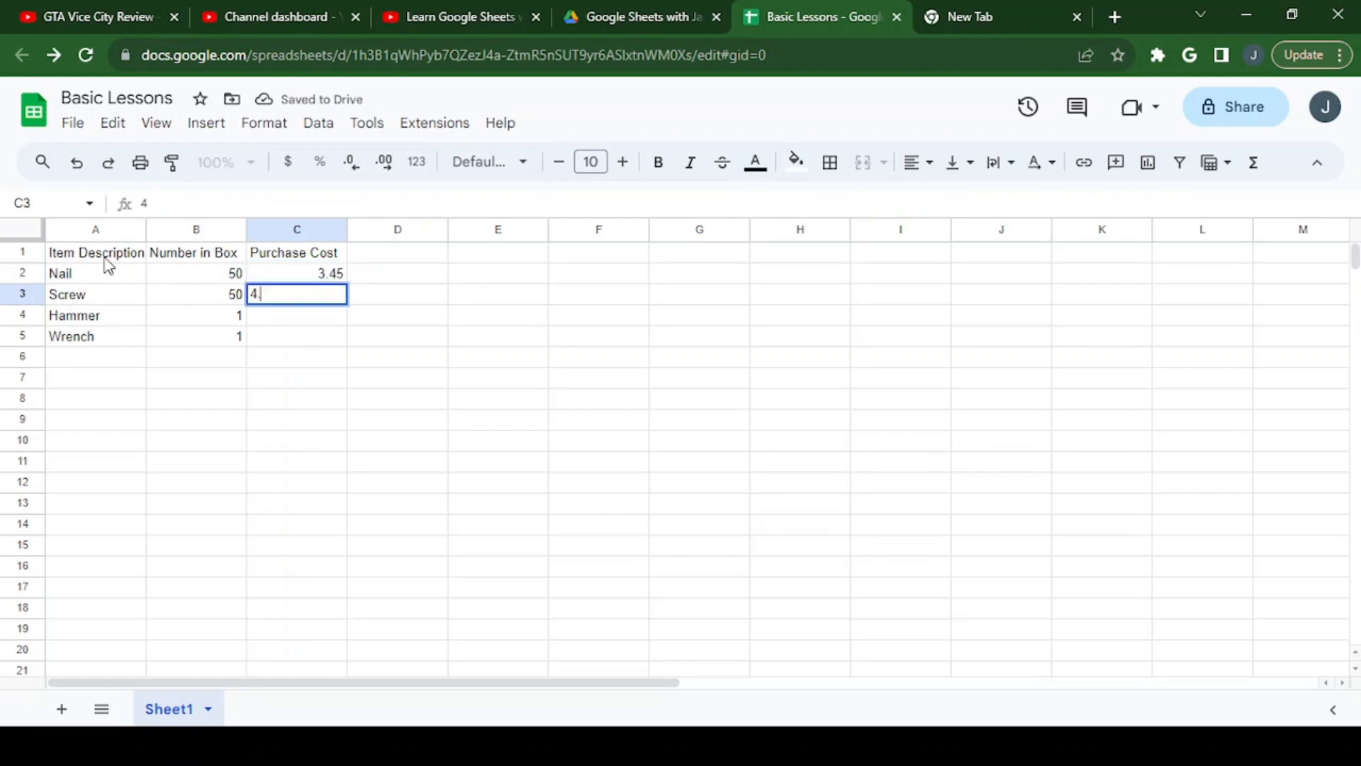
type(".35")
key("Return")
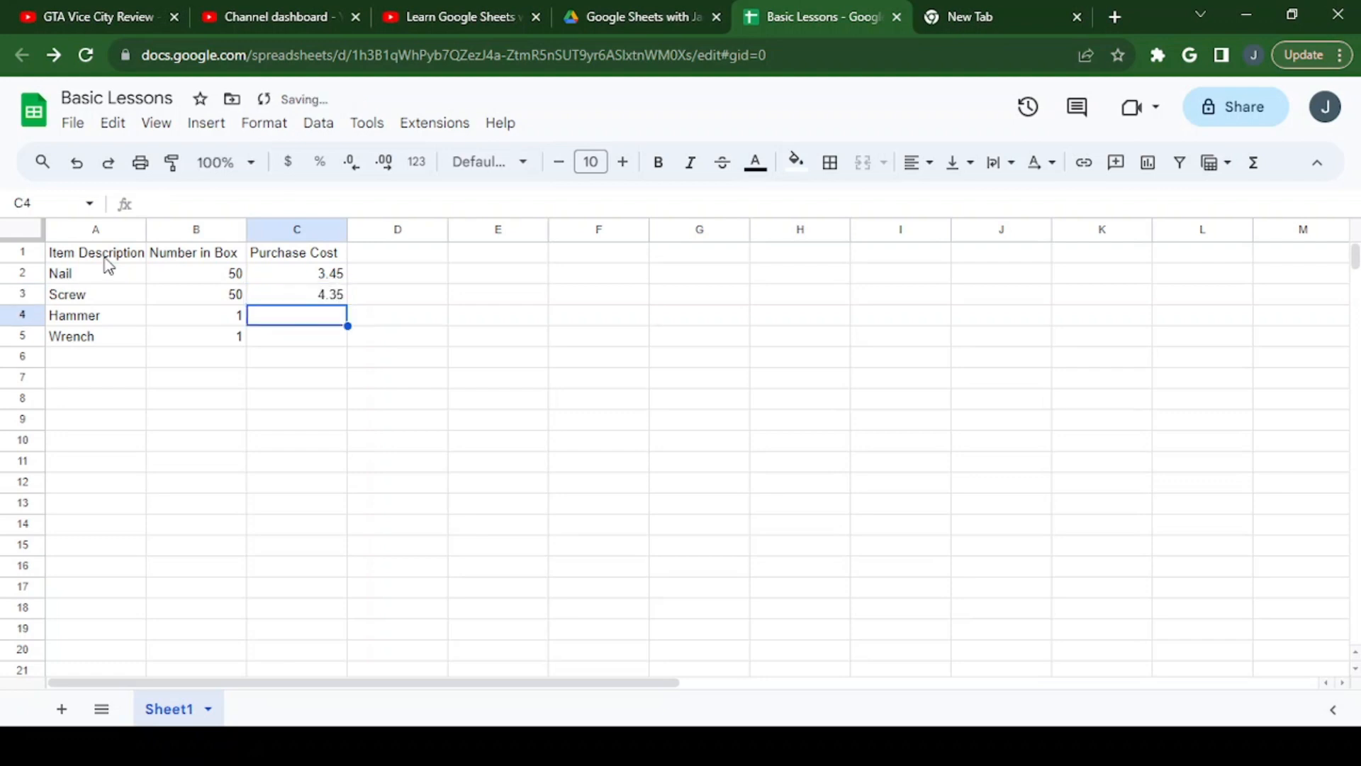
Step: Enter the purchase costs 6.50 for Hammer in C4 and 7.10 for Wrench in C5
type("6.50")
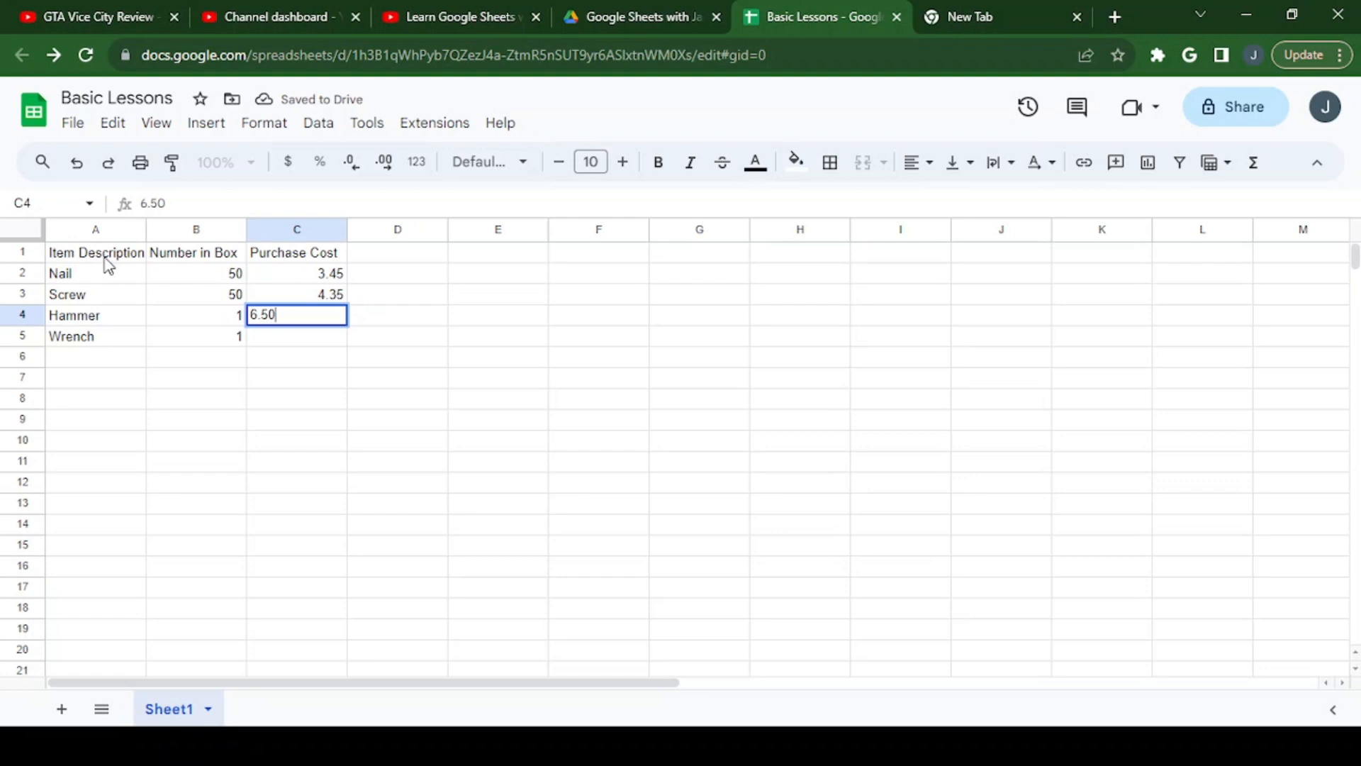
key("Return")
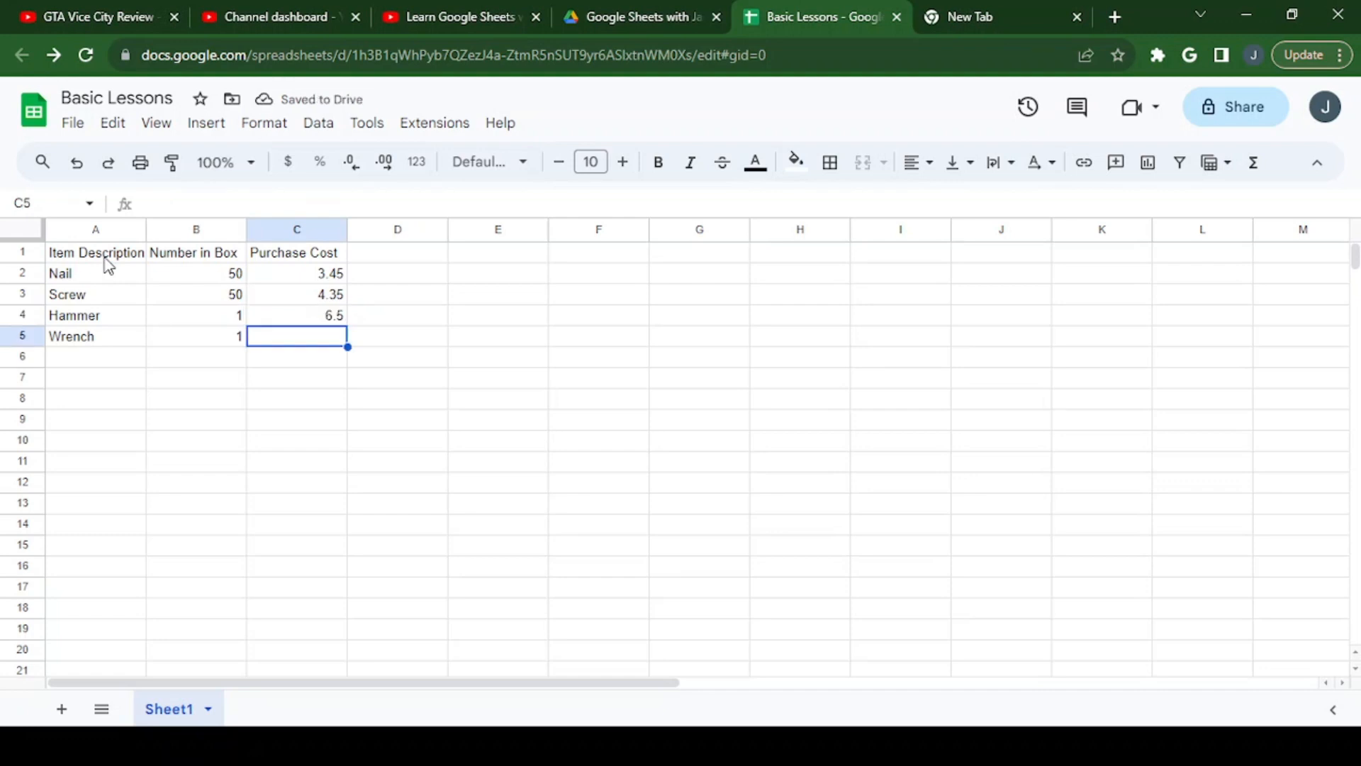
type("7.")
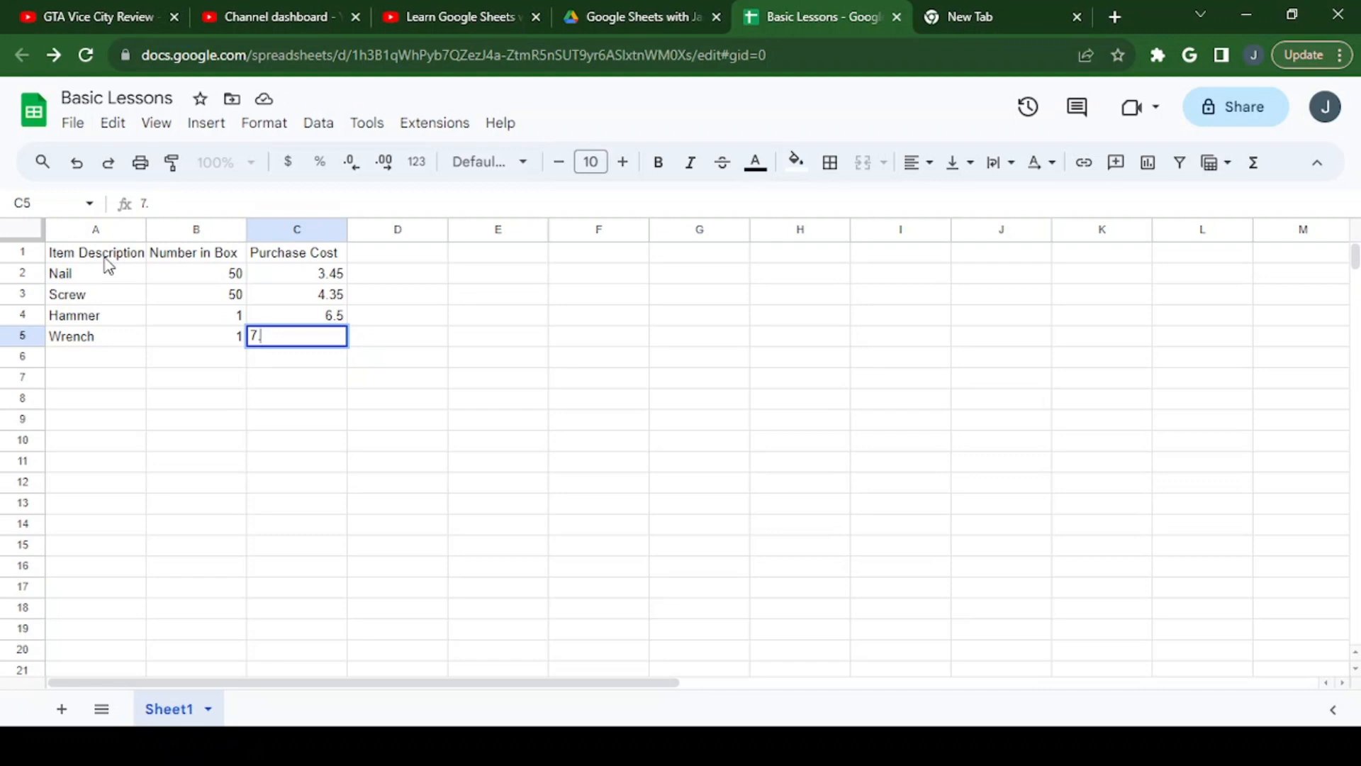
type("10")
key("Return")
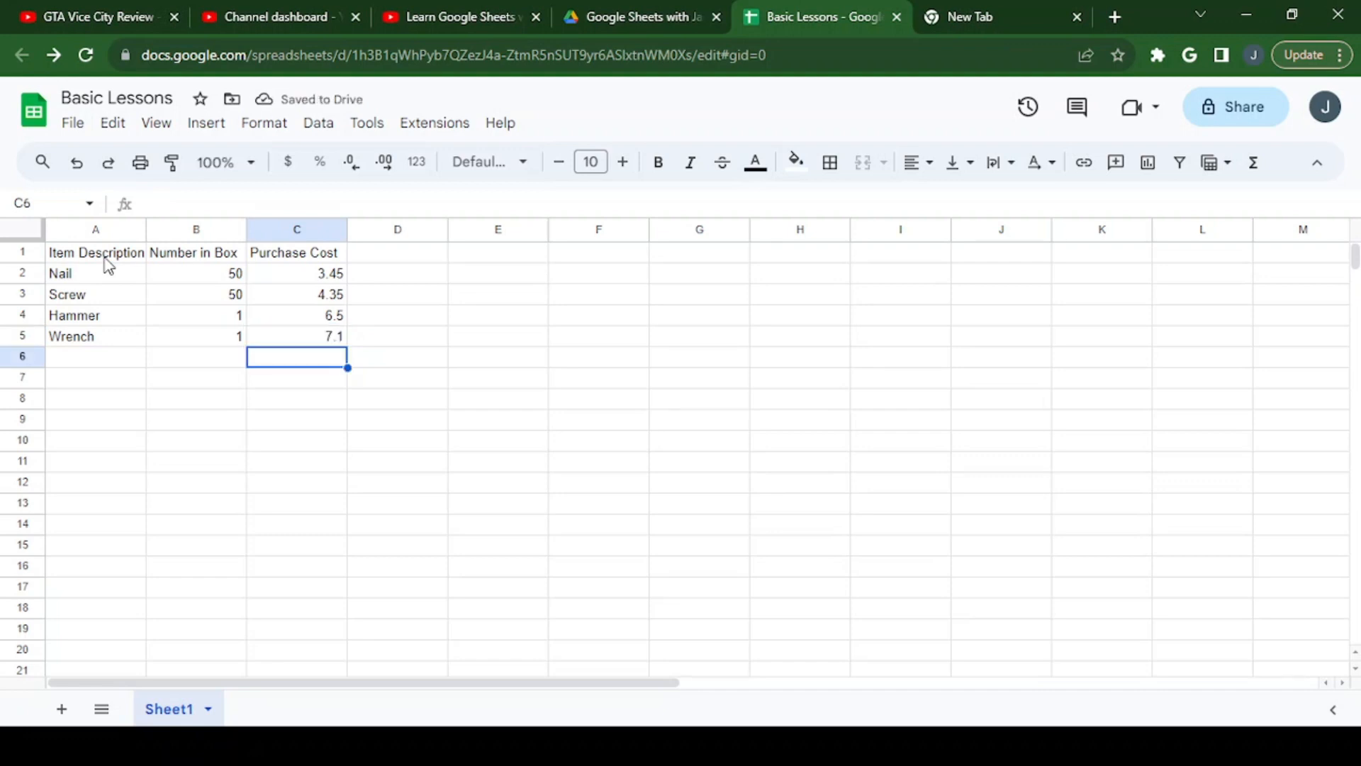
key("Up")
key("Up")
key("Up")
key("Up")
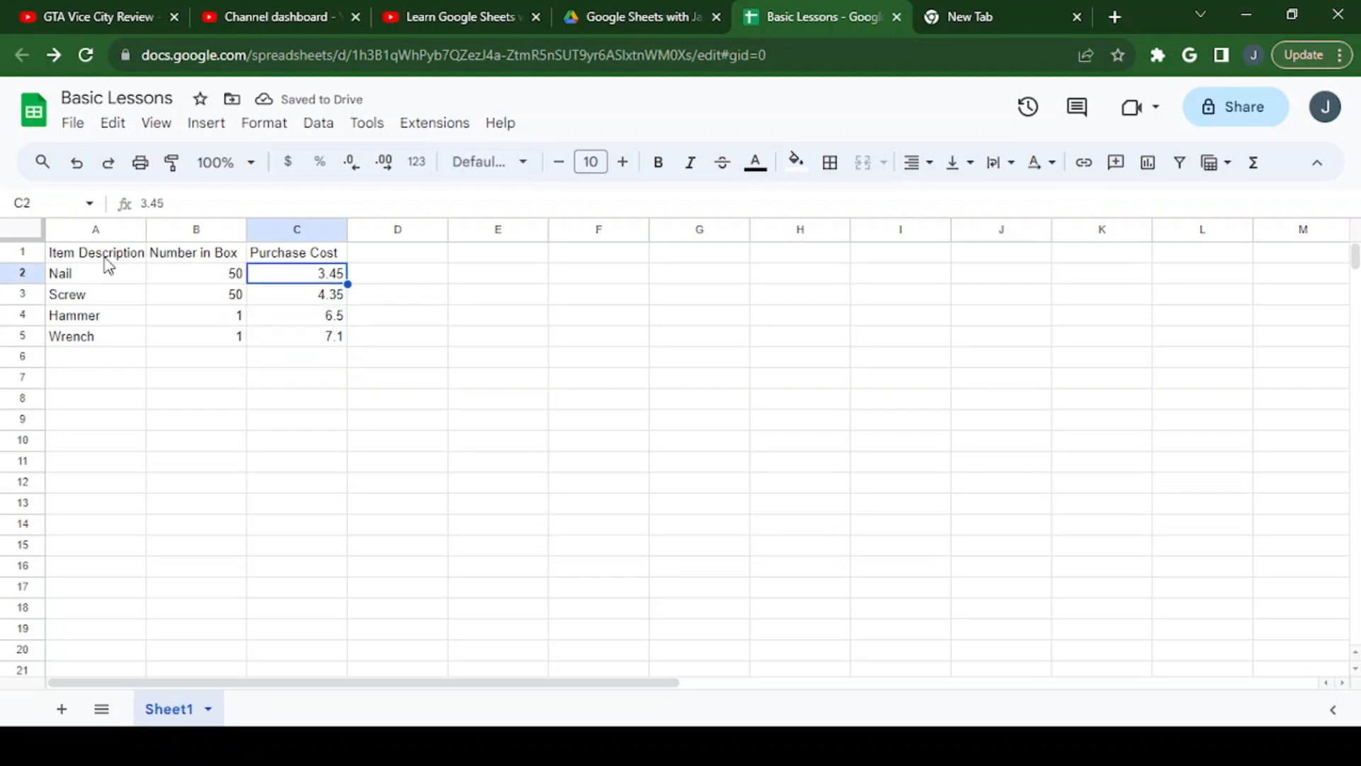
key("Down")
key("Down")
key("Down")
key("Up")
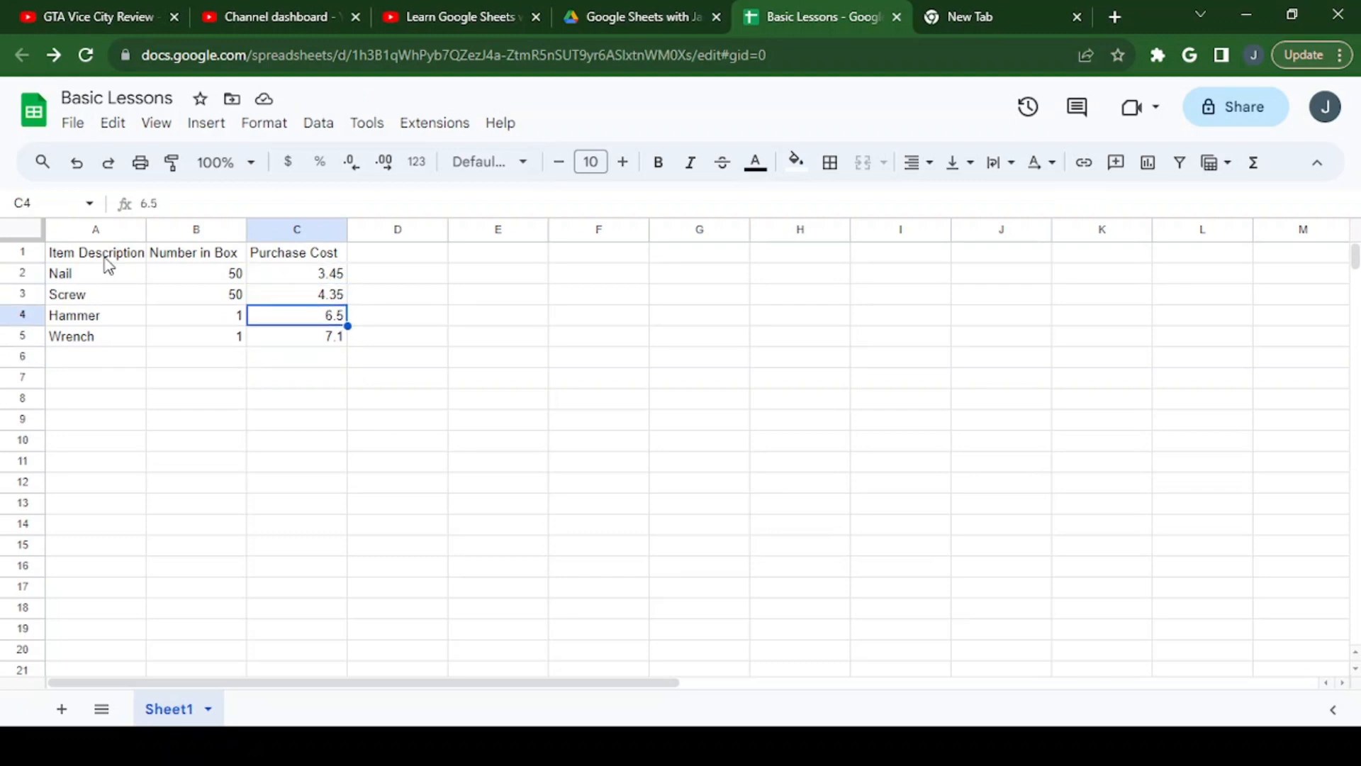
key("Down")
key("Up")
key("Up")
key("Up")
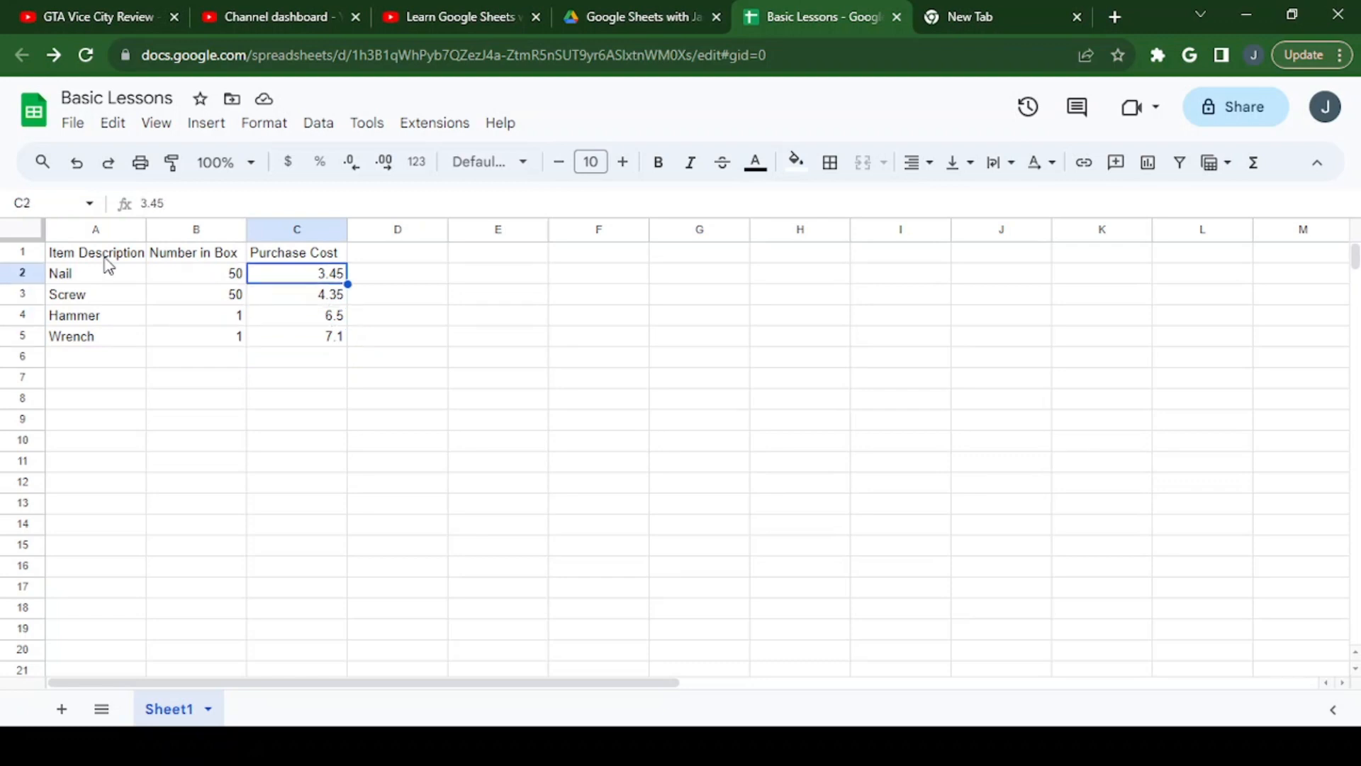
key("Down")
key("Down")
key("Down")
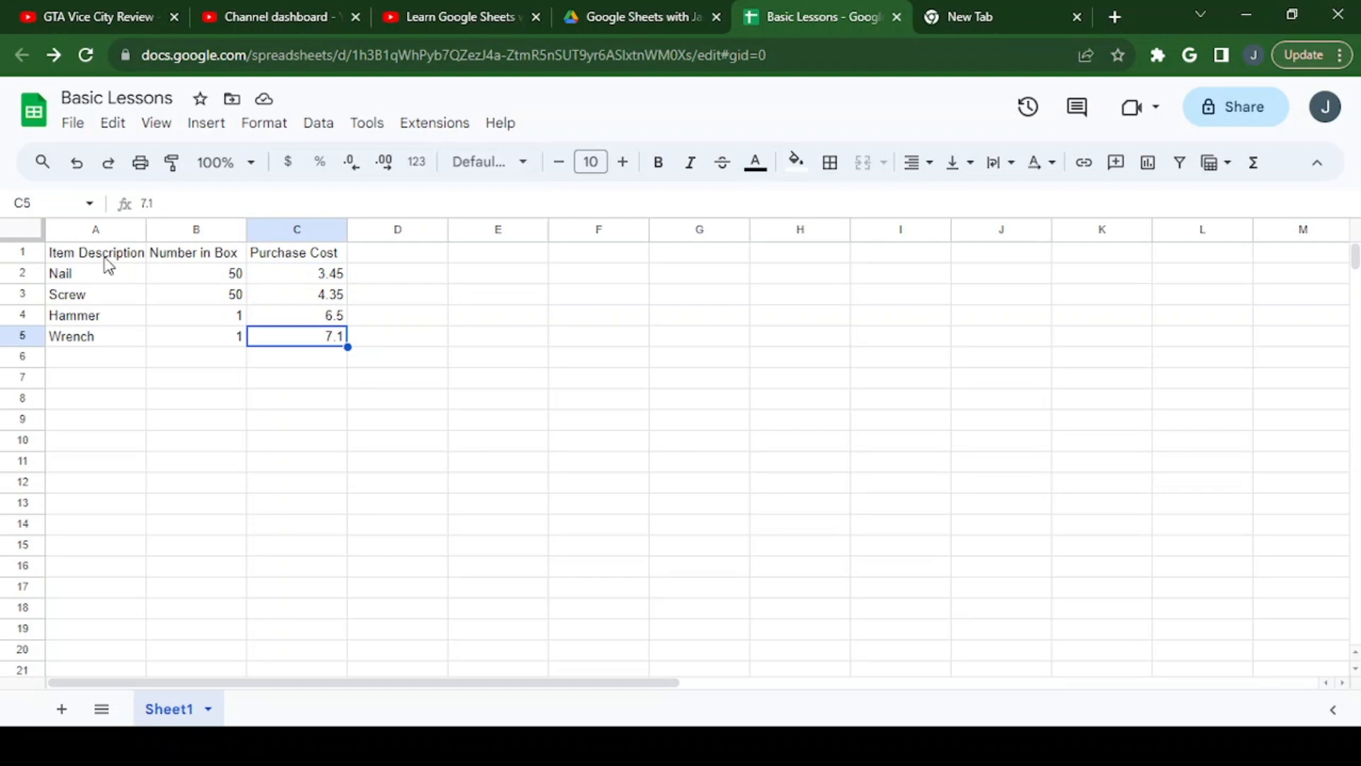
Step: Format the purchase costs in C2:C5 as Currency
key("Up")
key("Up")
key("Up")
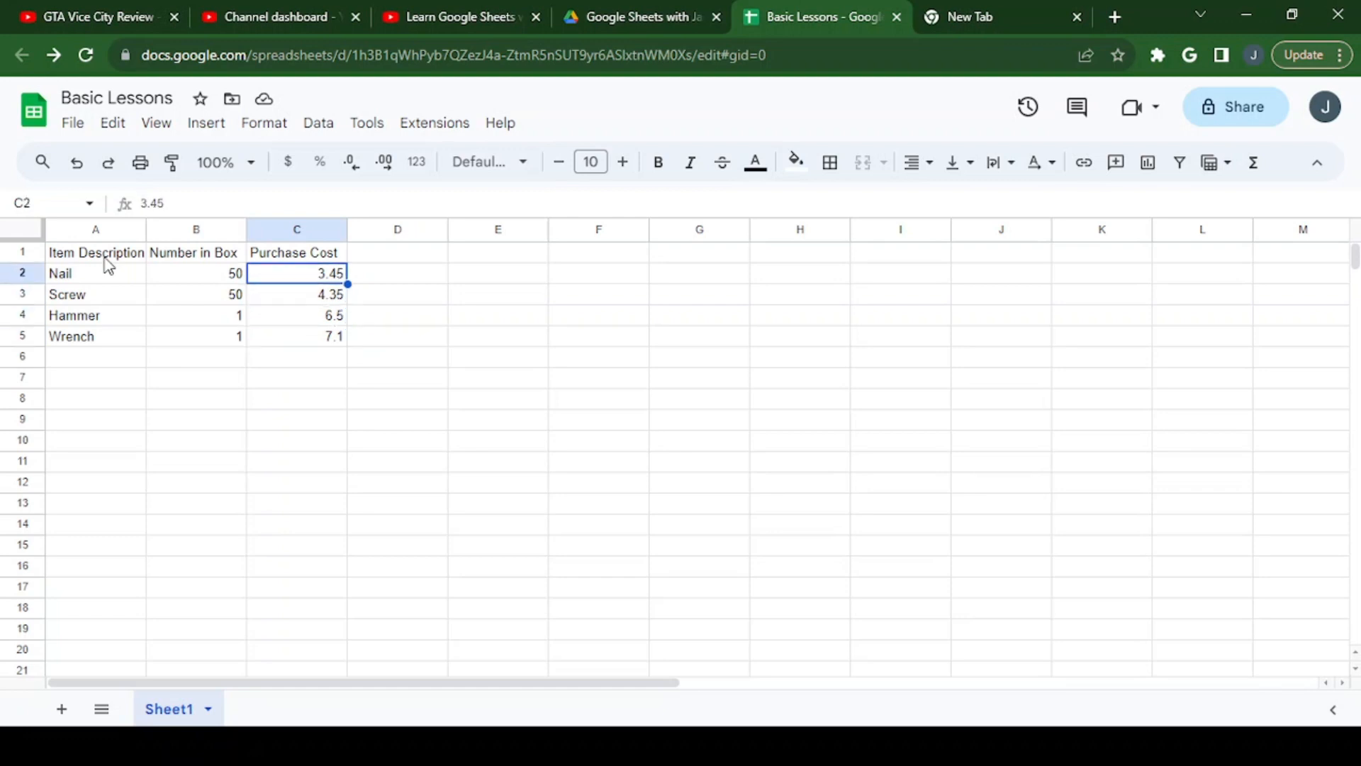
key("shift+Down")
key("shift+Down")
key("shift+Down")
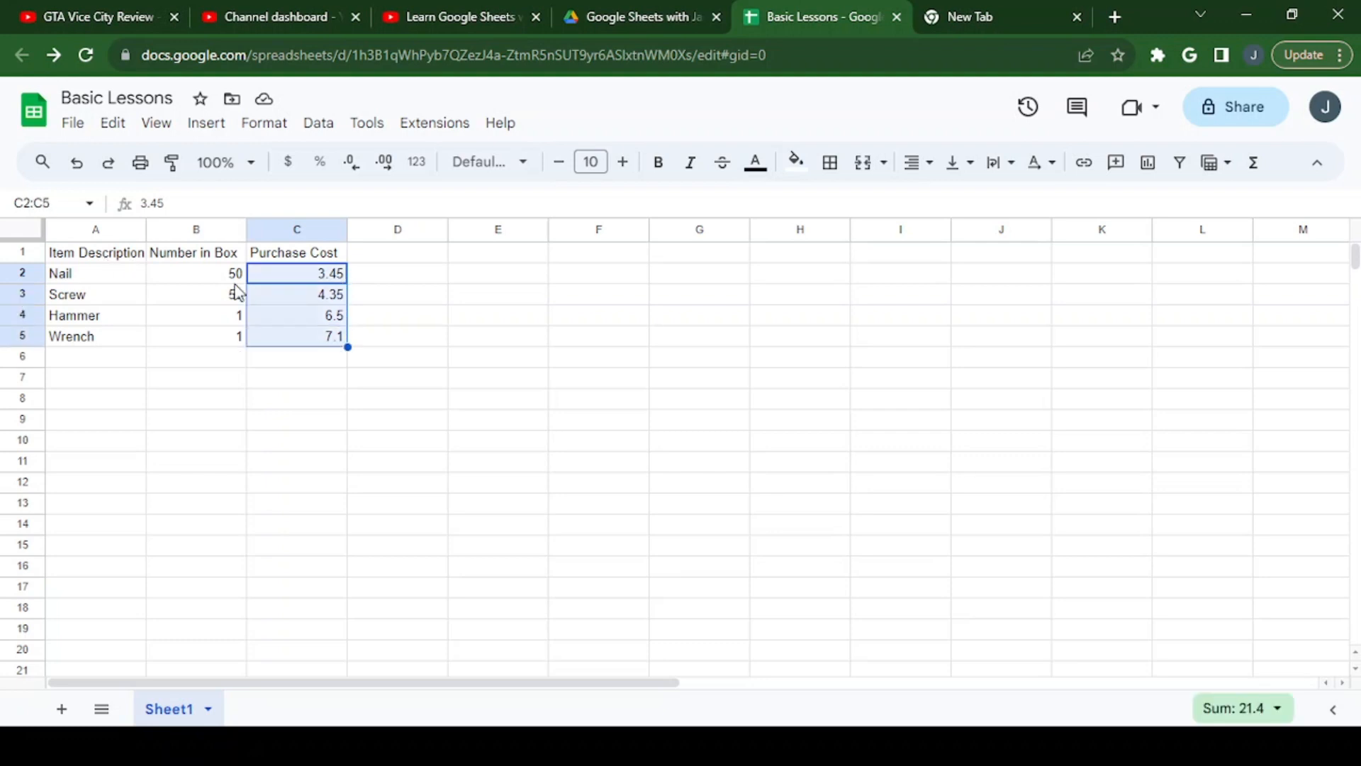
left_click(420, 171)
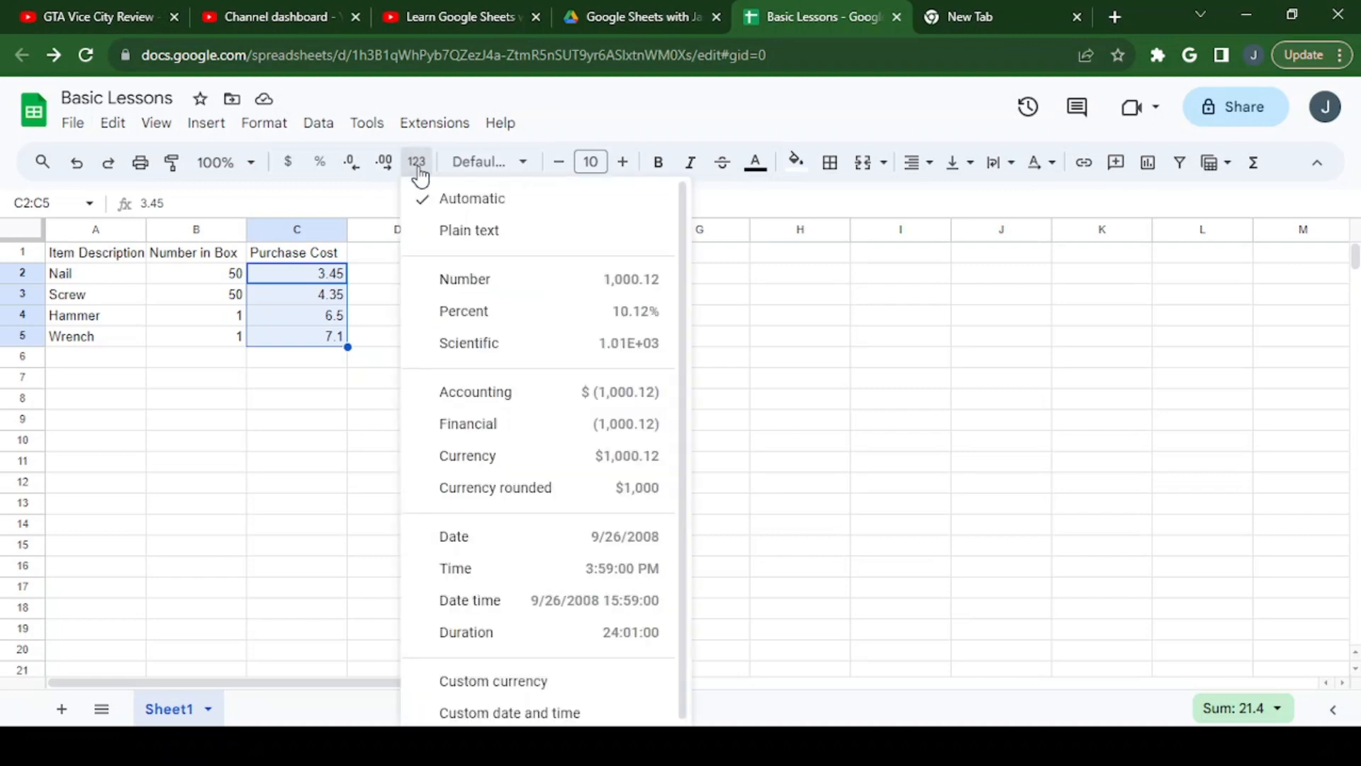
left_click(487, 464)
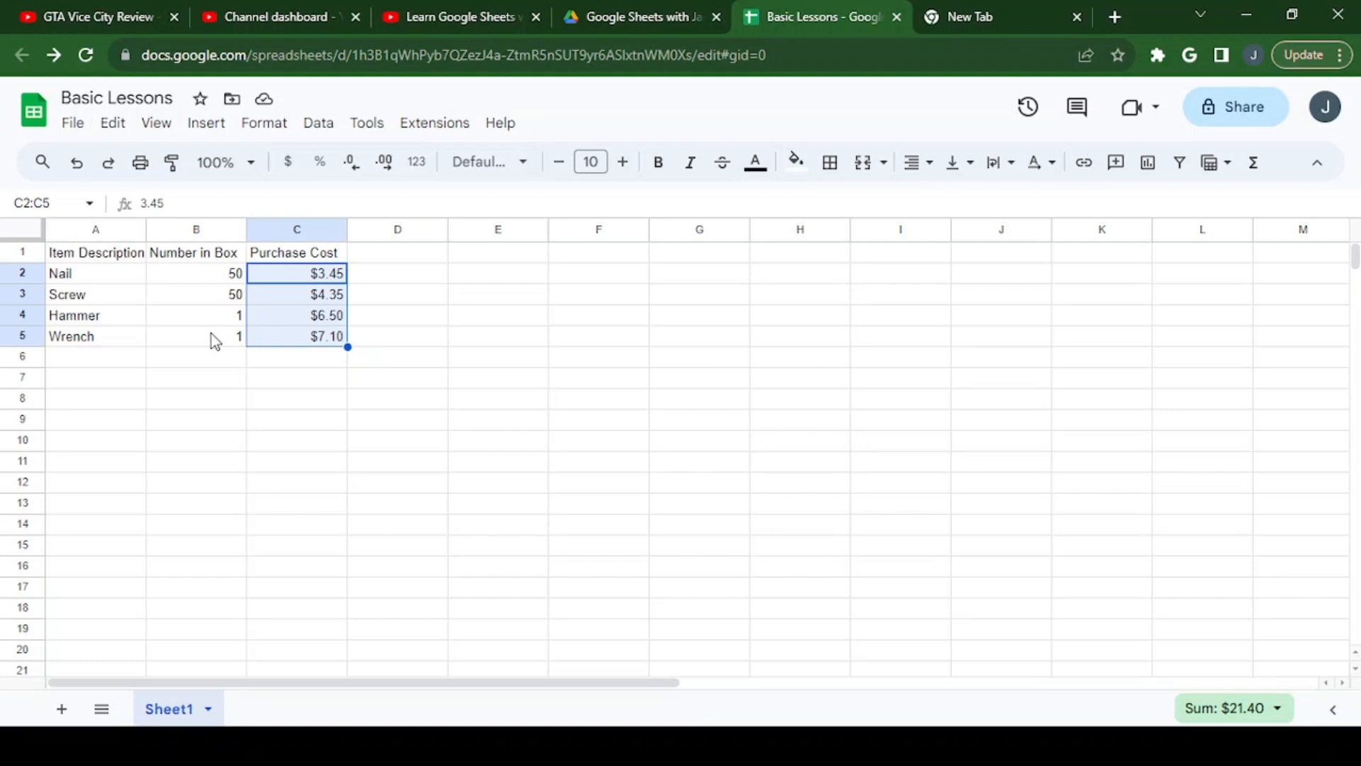
Step: Center-align the quantity and cost values in B2:C5 horizontally
left_click_drag(193, 275, 291, 334)
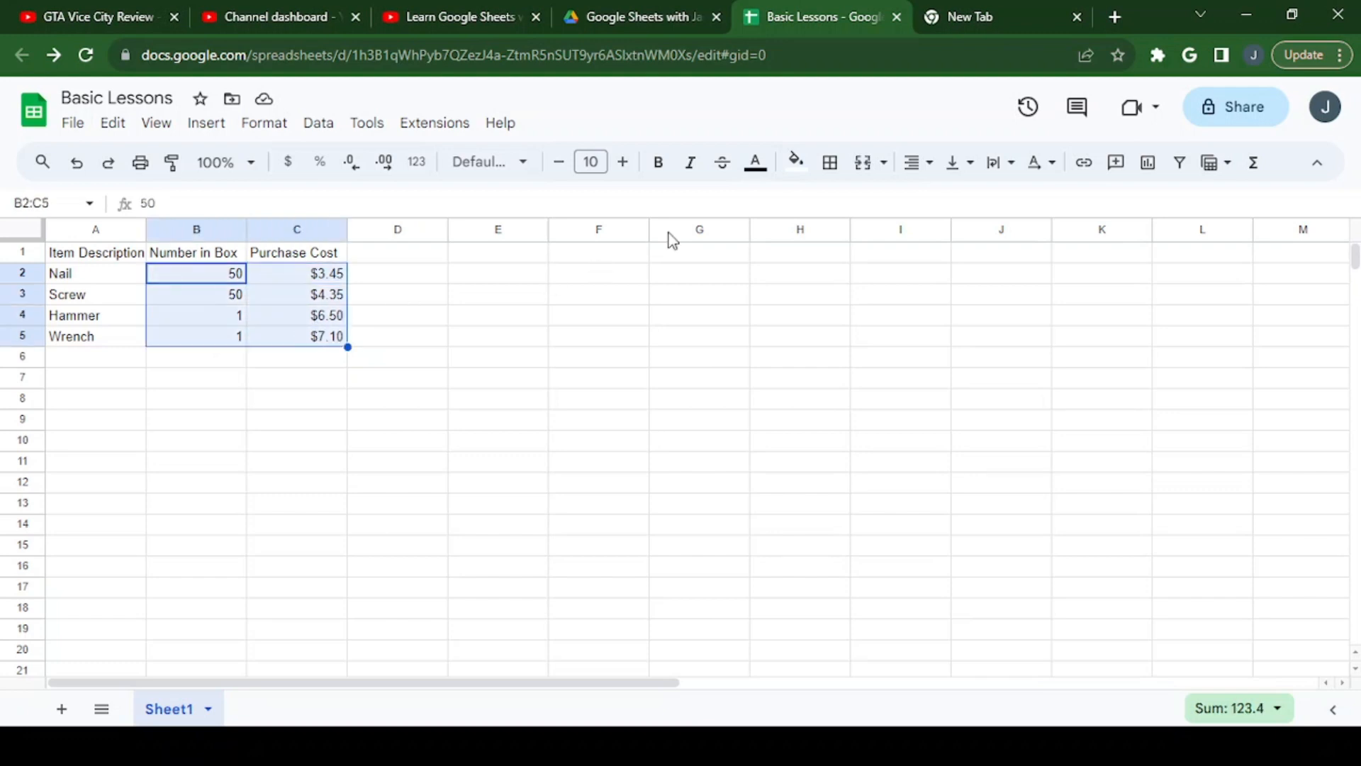
left_click(927, 164)
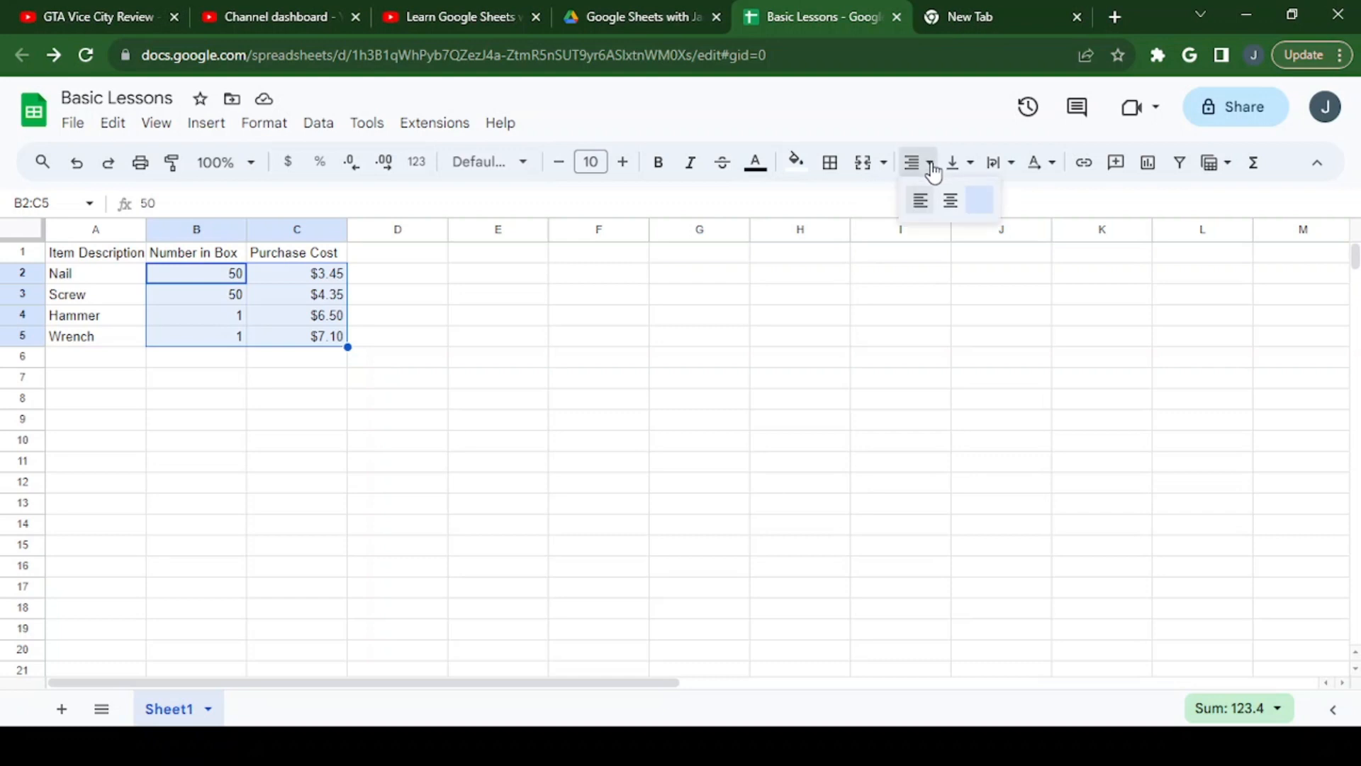
left_click(950, 201)
left_click(298, 234, "shift")
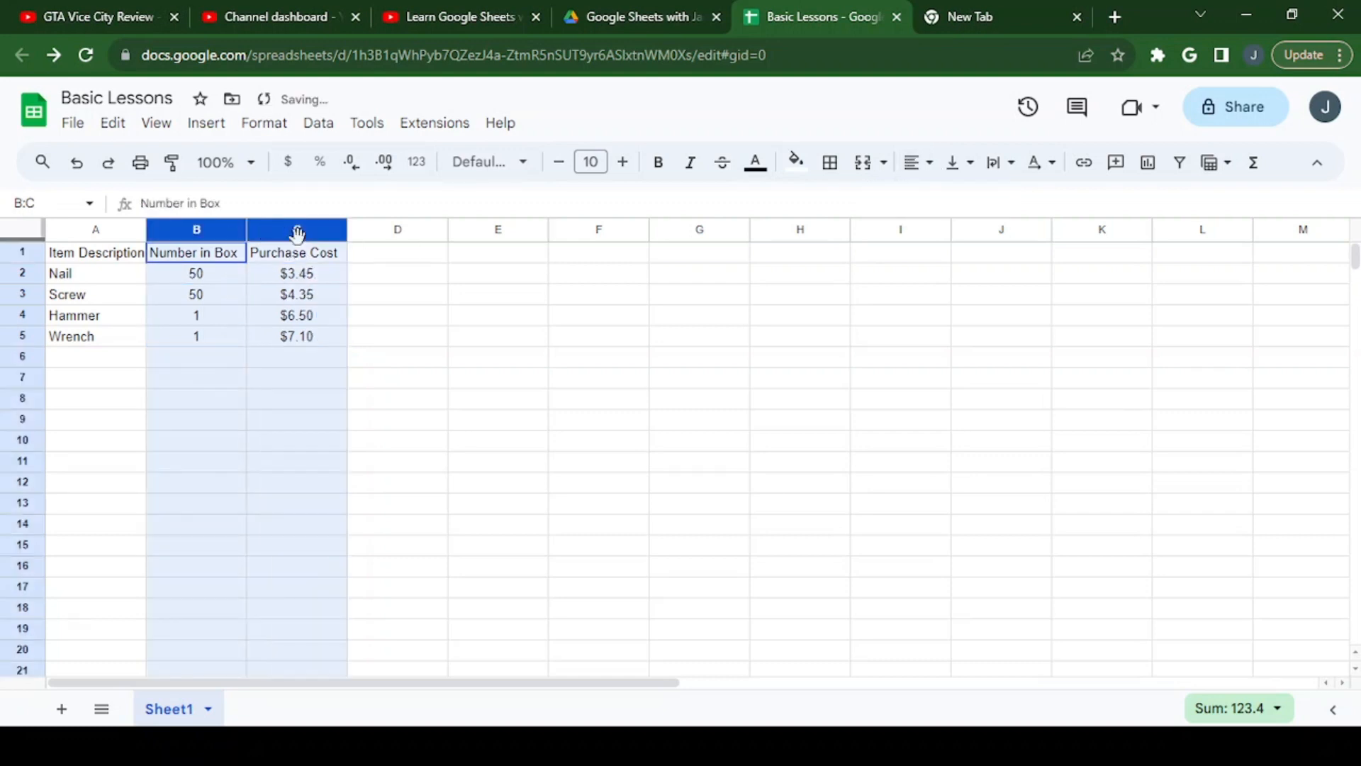
left_click(218, 236)
left_click(376, 293)
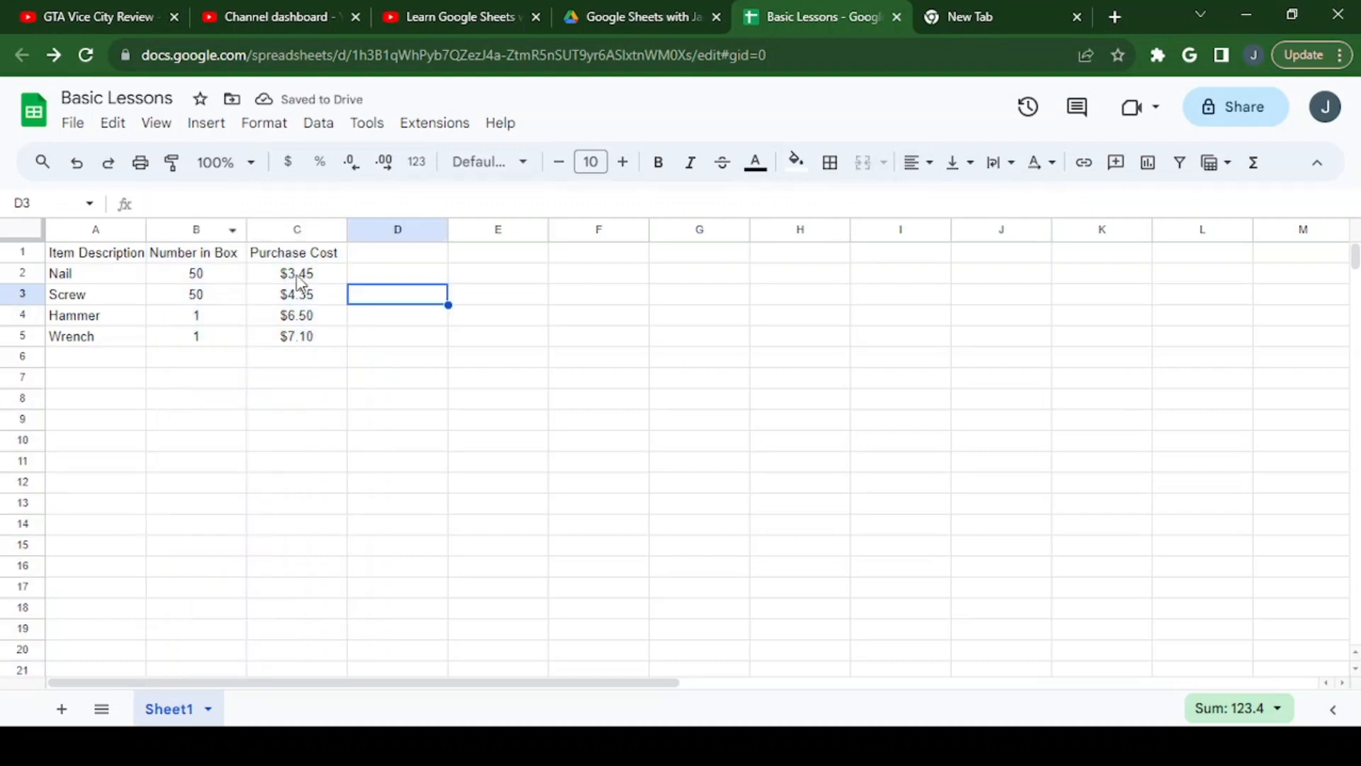
Step: Center-align the entire columns B and C, including their headers
left_click(203, 235)
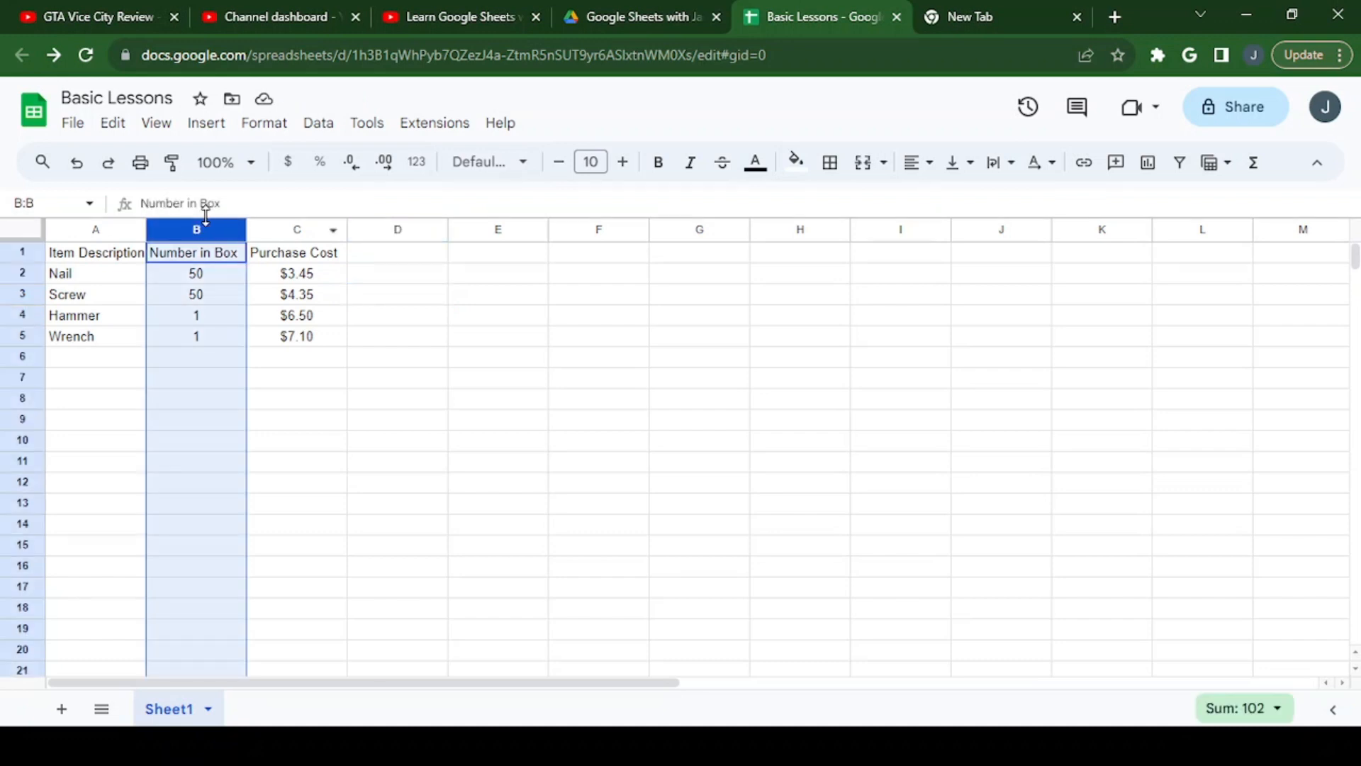
left_click(292, 231, "shift")
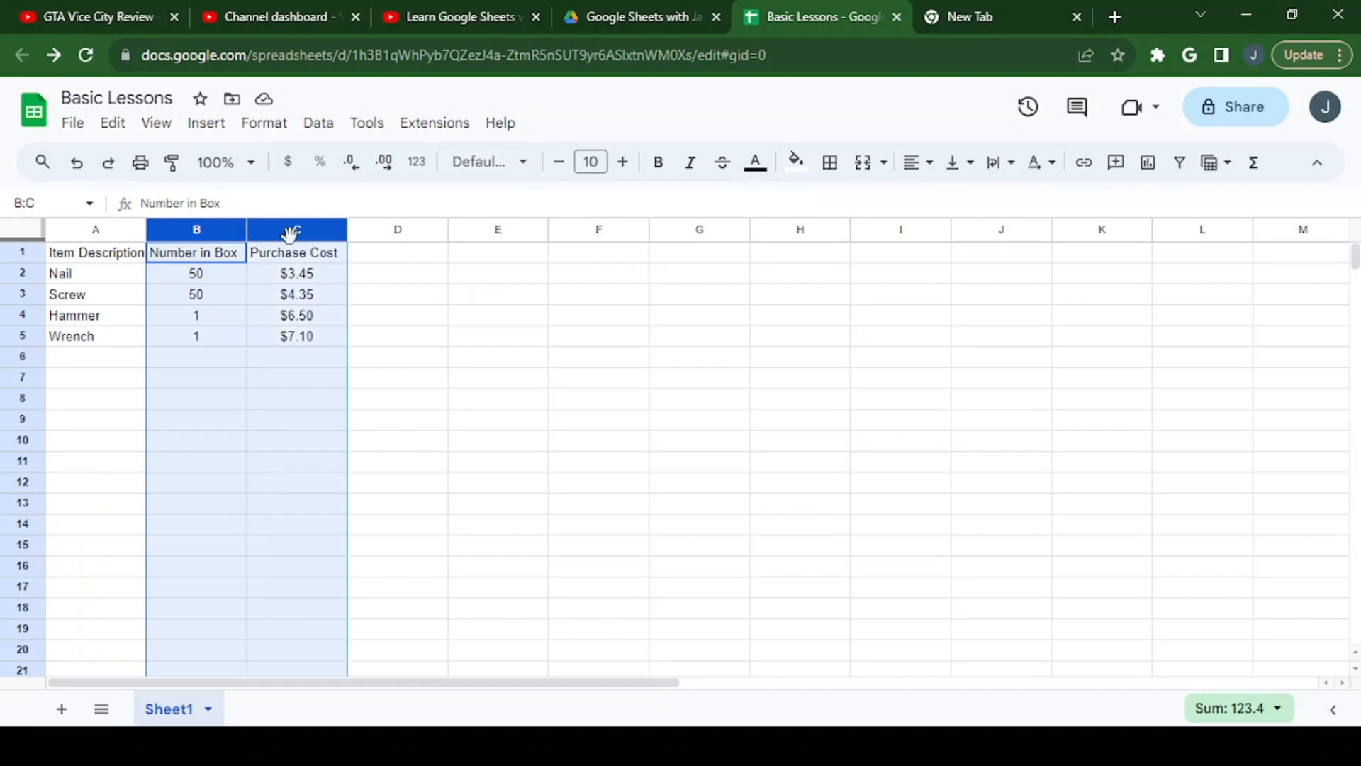
left_click(923, 164)
left_click(952, 208)
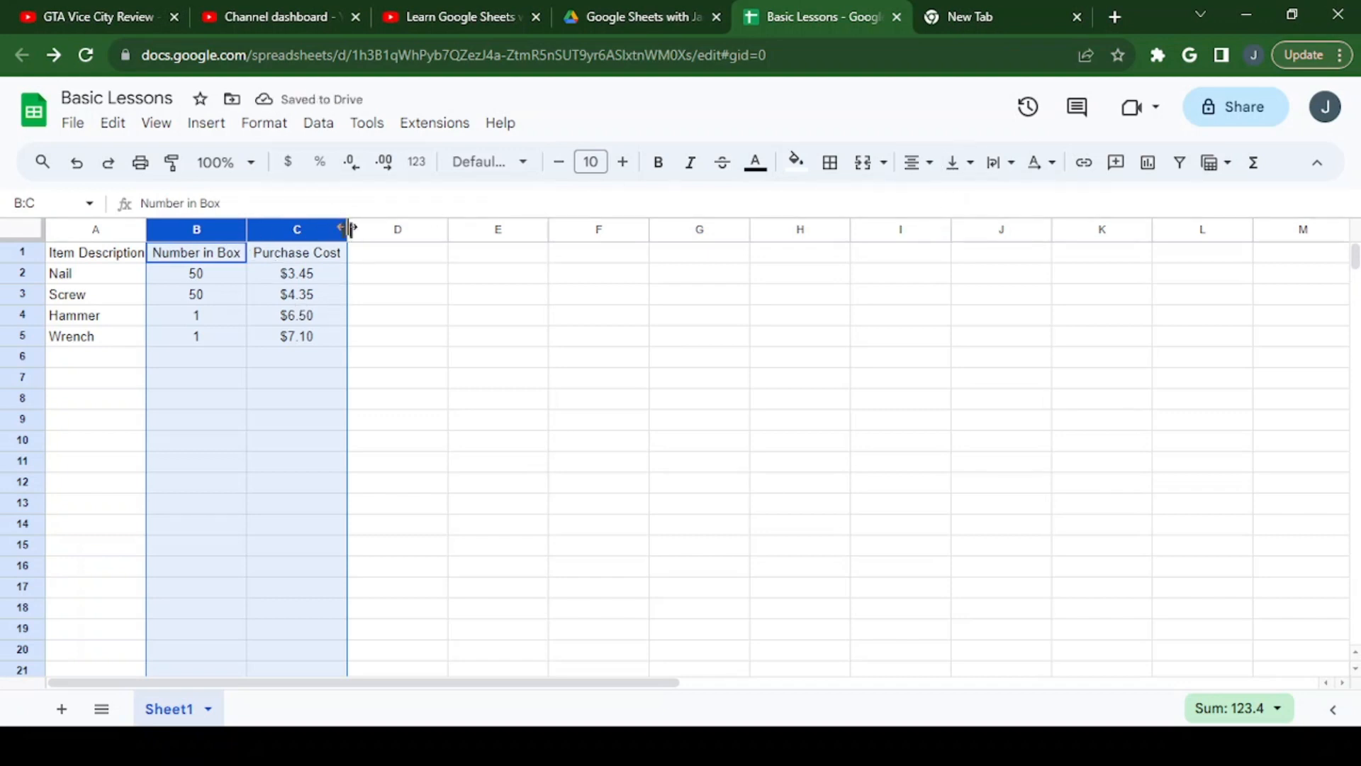
Step: Widen columns B and C together to the same width, leaving extra room around their headers
left_click_drag(347, 231, 415, 231)
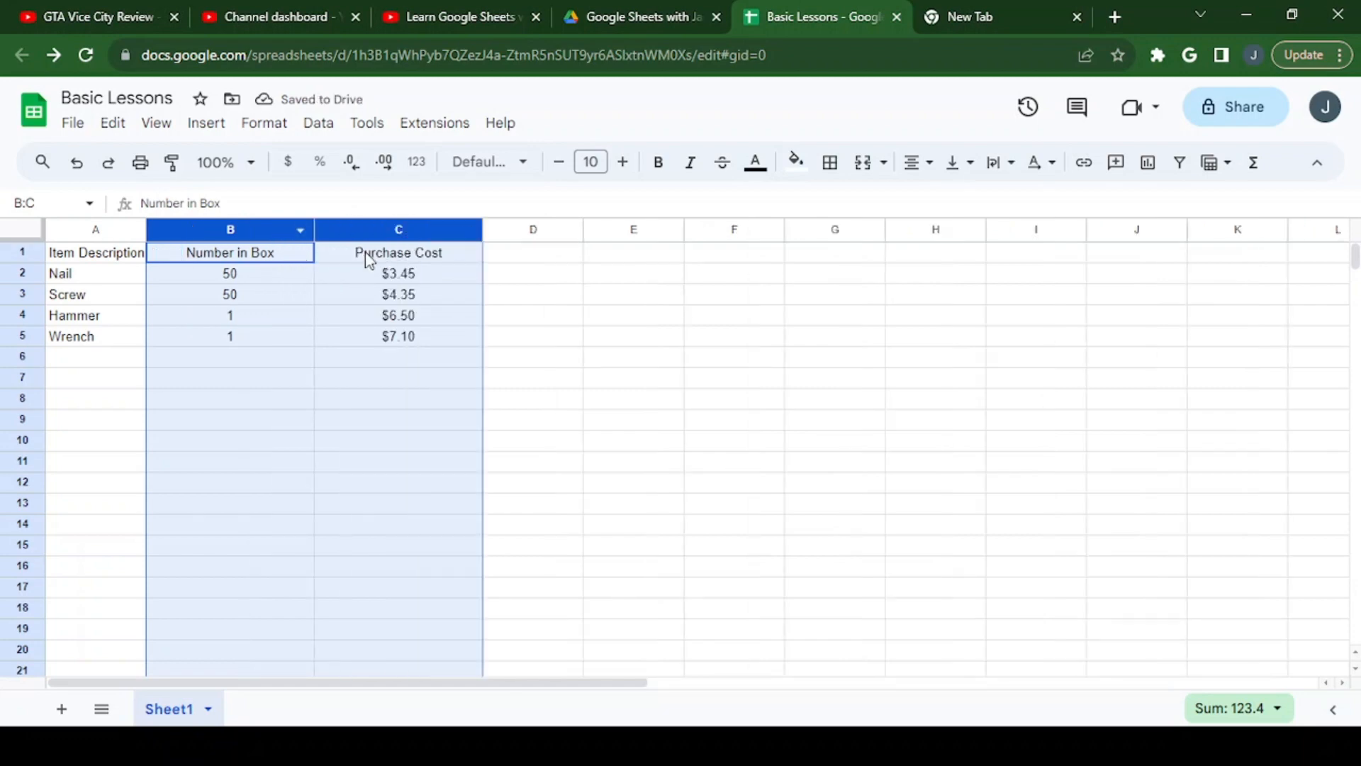
left_click(434, 239)
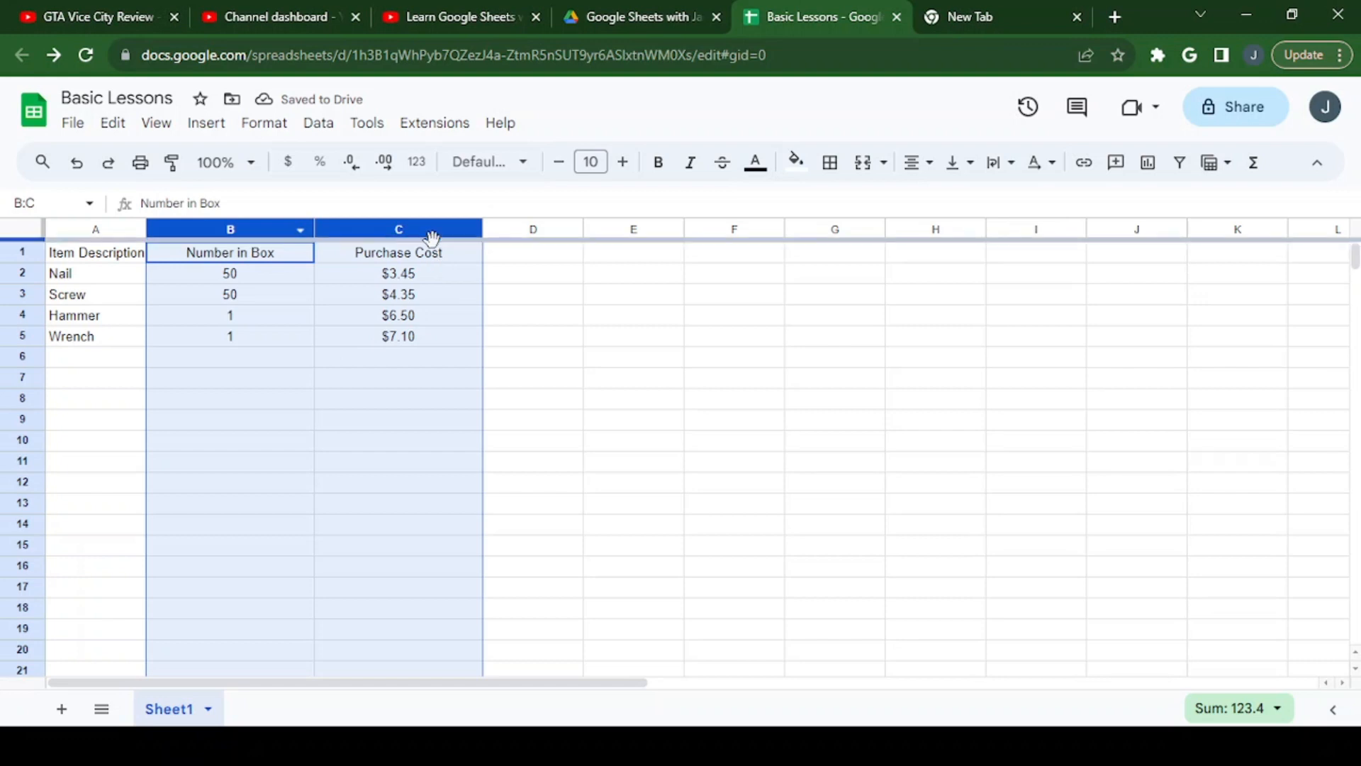
left_click(436, 257)
left_click(273, 280)
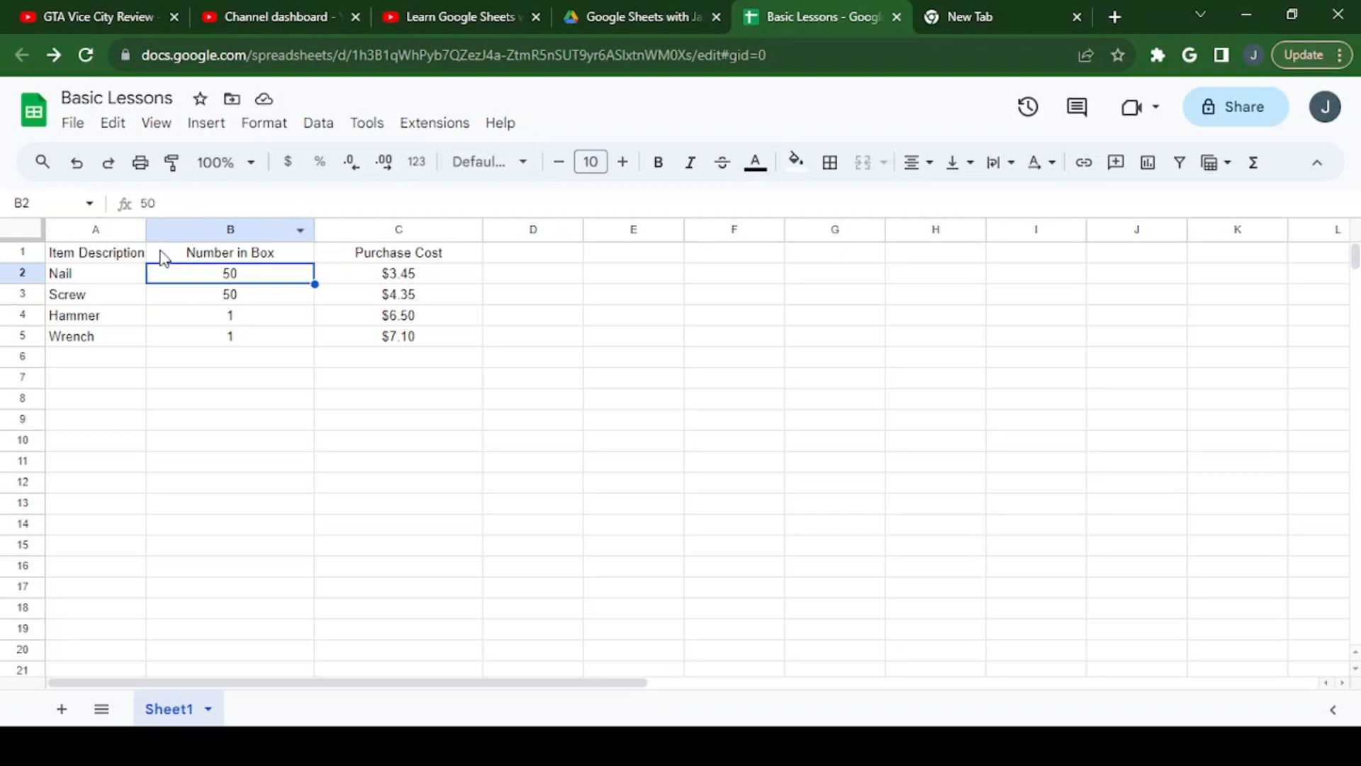
Step: Insert one empty column between the Number in Box and Purchase Cost columns
left_click(342, 231)
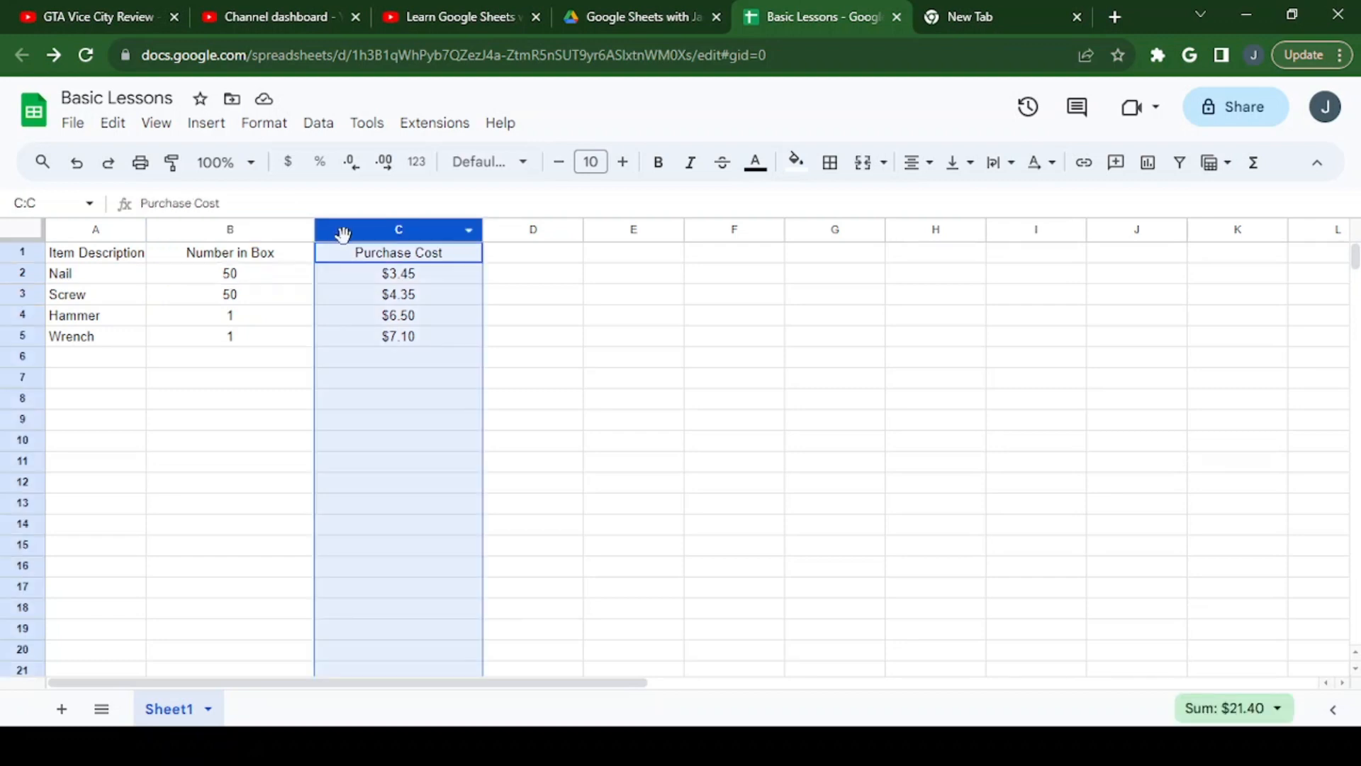
right_click(347, 241)
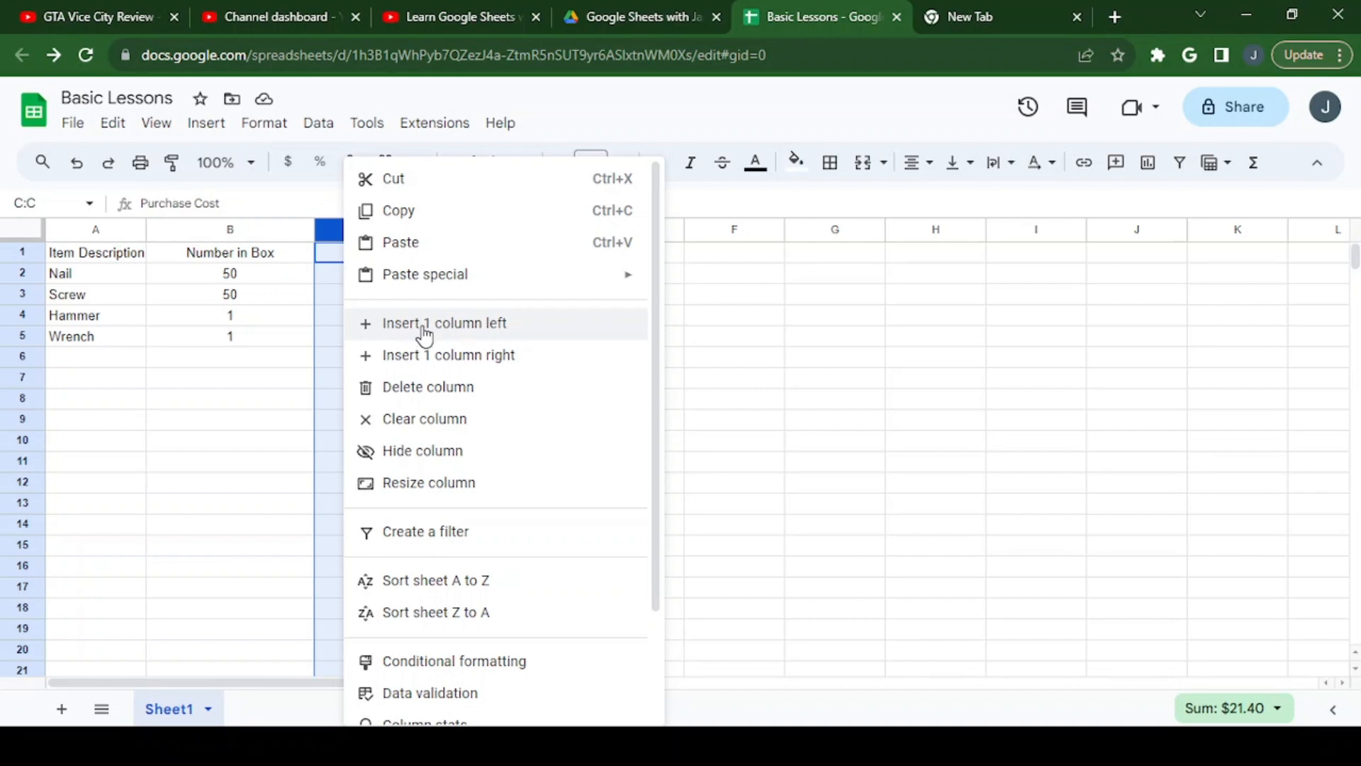
key("Return")
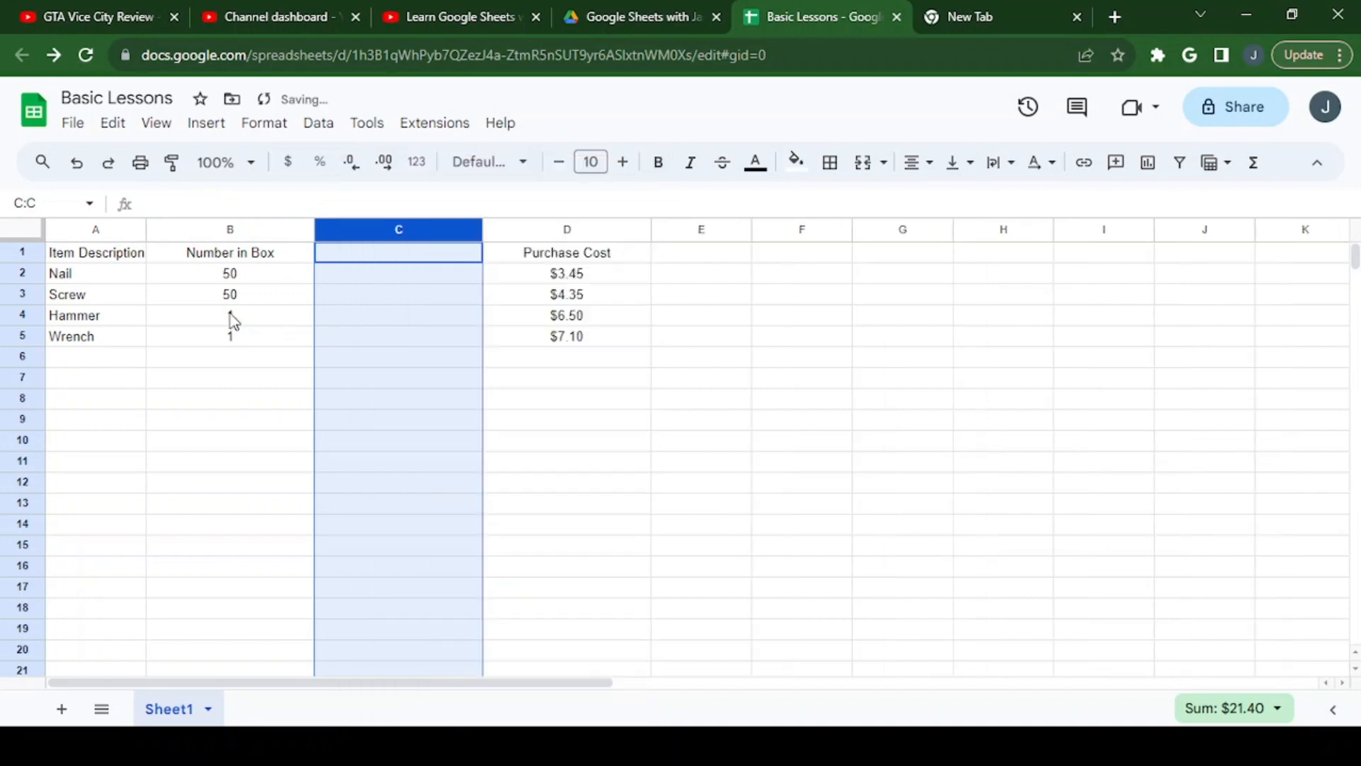
Step: Enter the header Quantity In stock in C1 of the new column
left_click(383, 255)
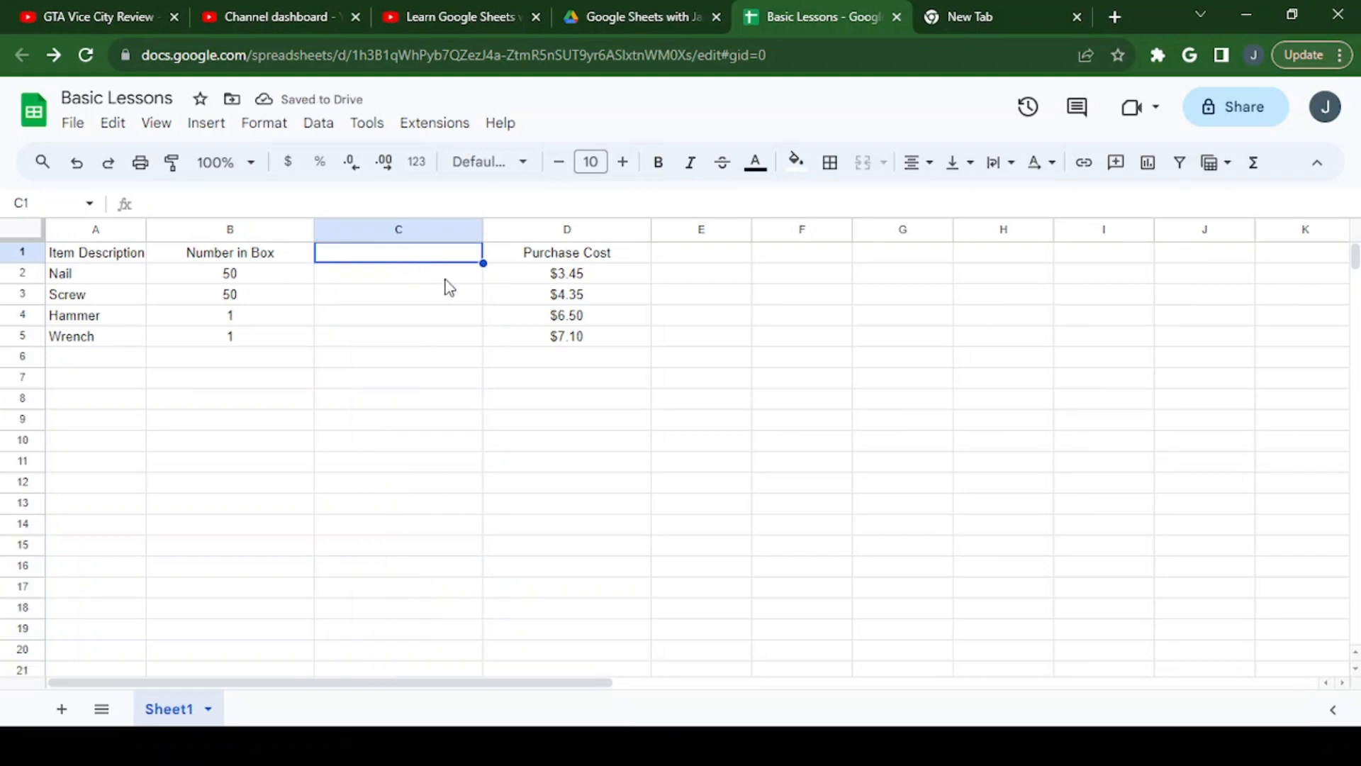
type("Qua")
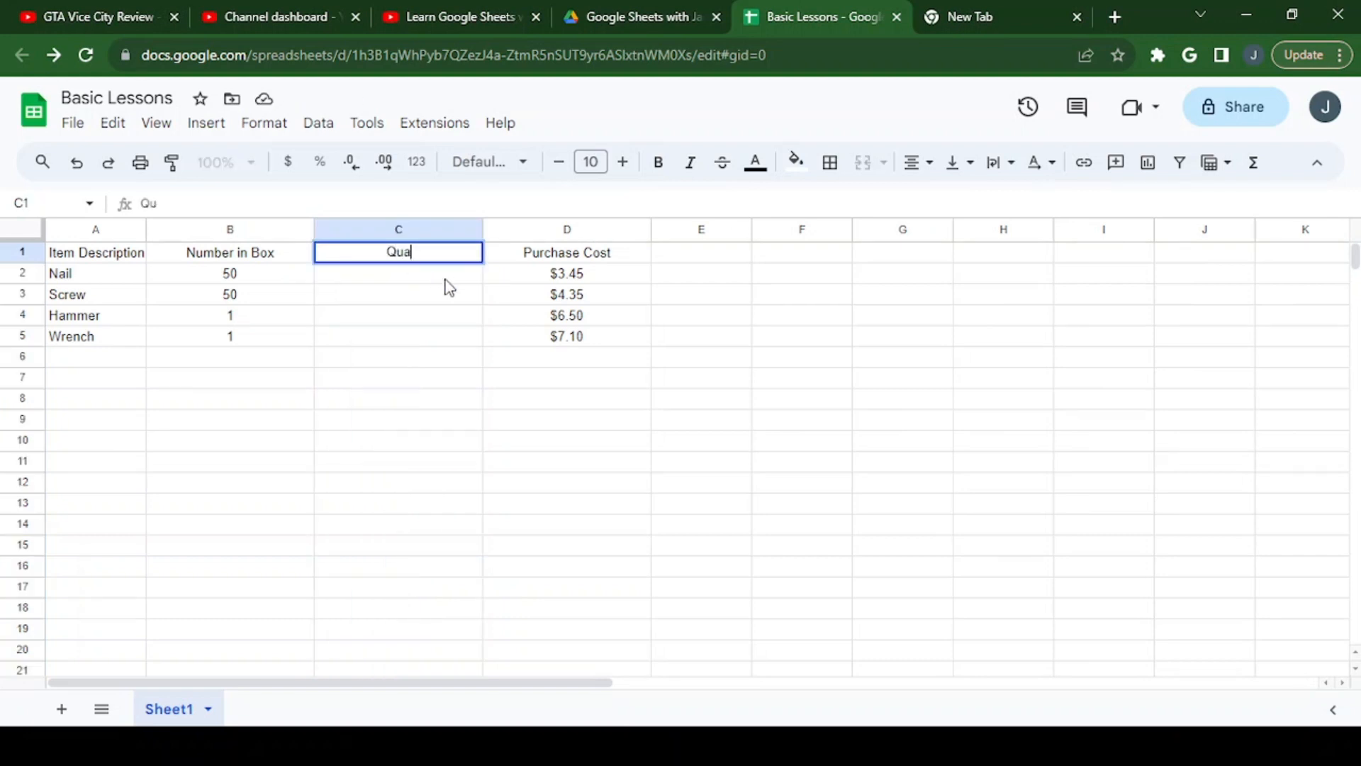
type("ntity Or")
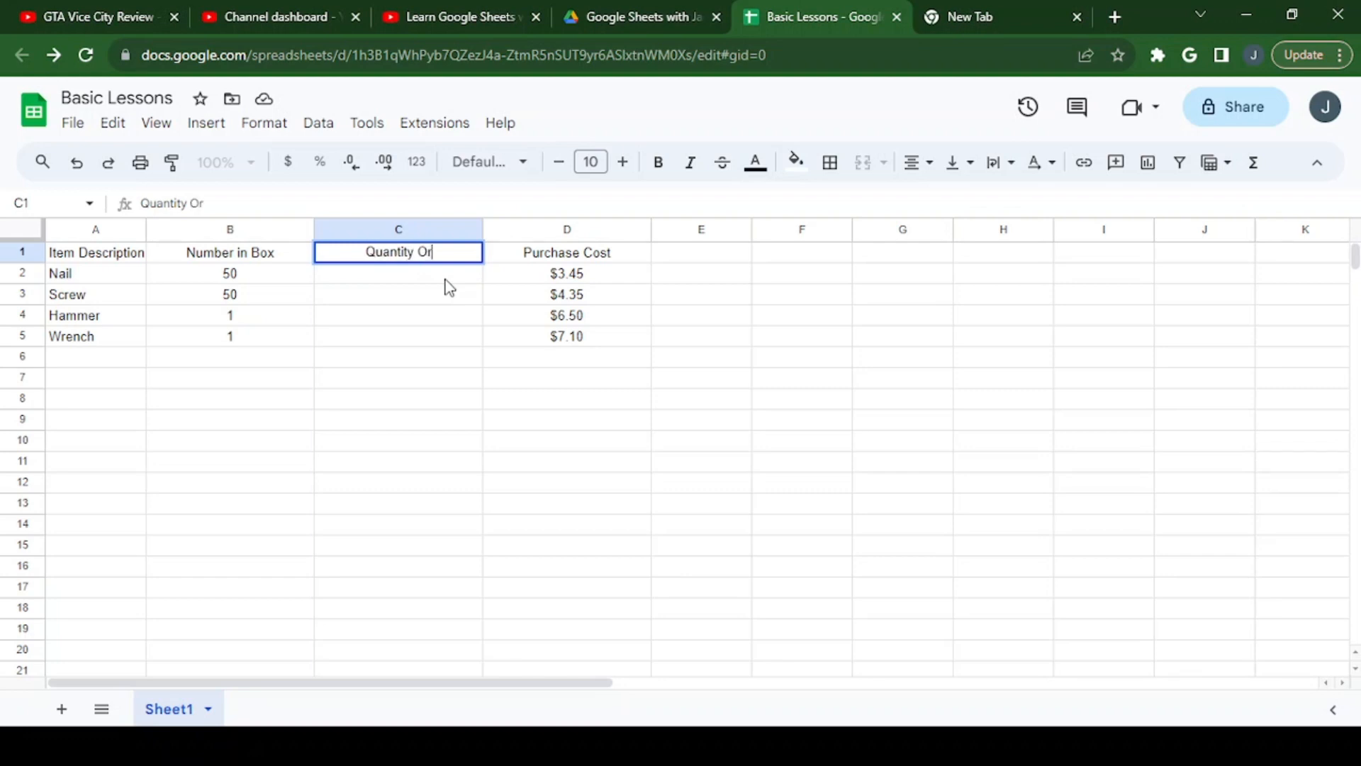
type("dered")
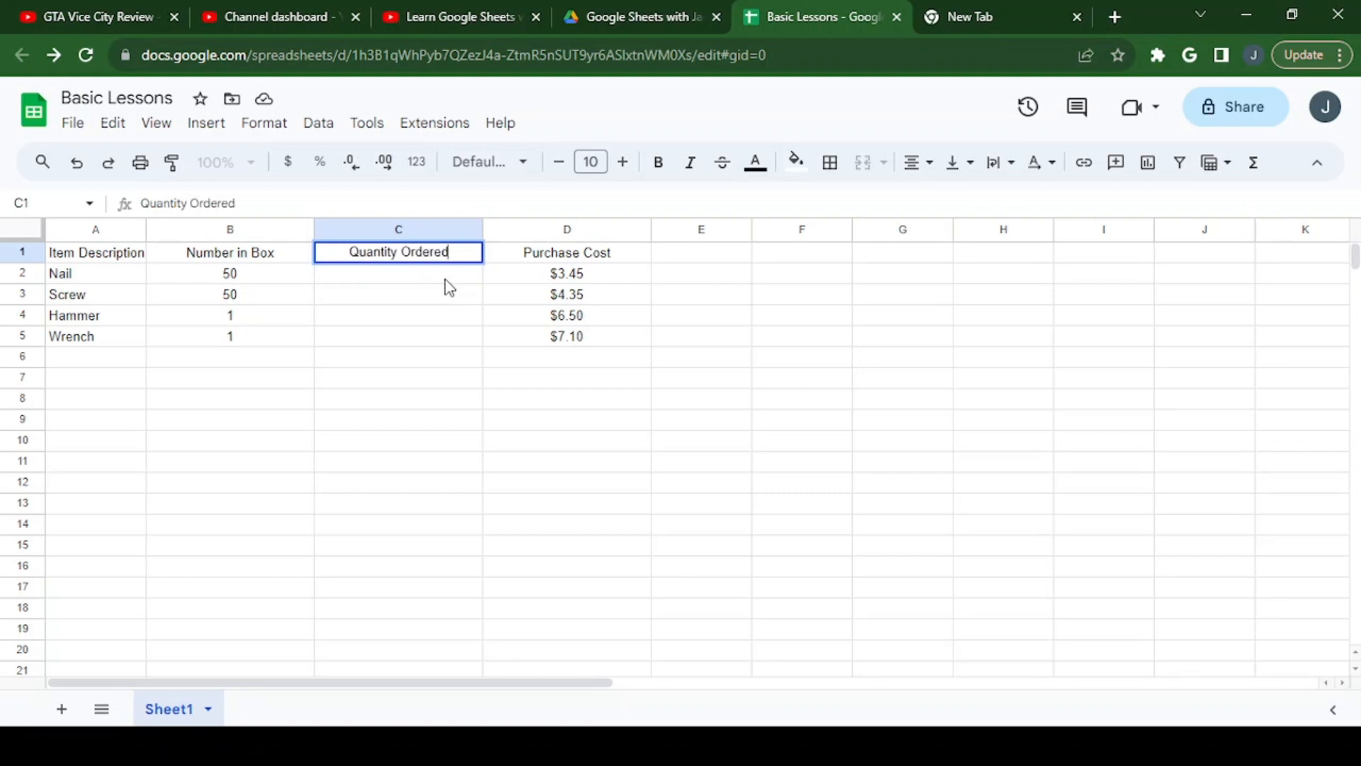
key("BackSpace")
key("BackSpace")
key("BackSpace")
key("BackSpace")
key("BackSpace")
key("BackSpace")
key("BackSpace")
type("I")
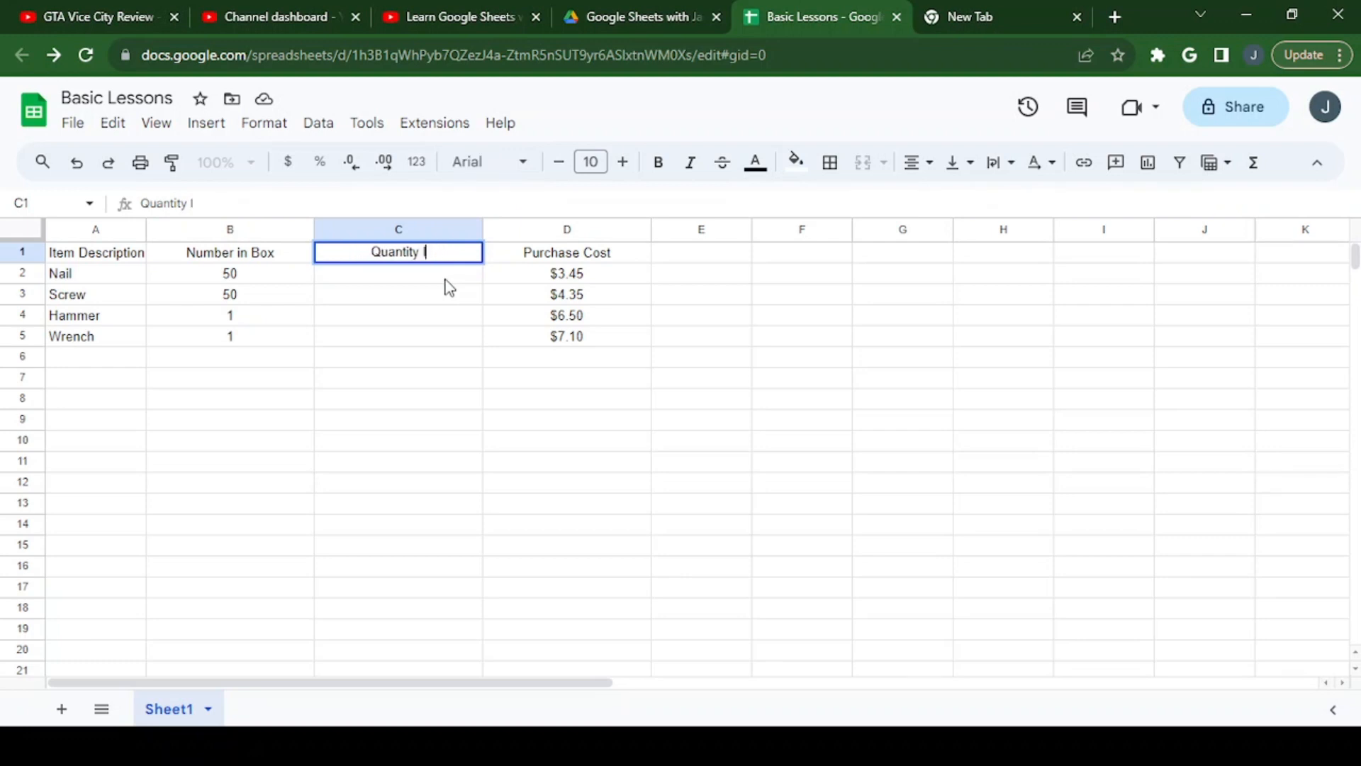
type("n stock")
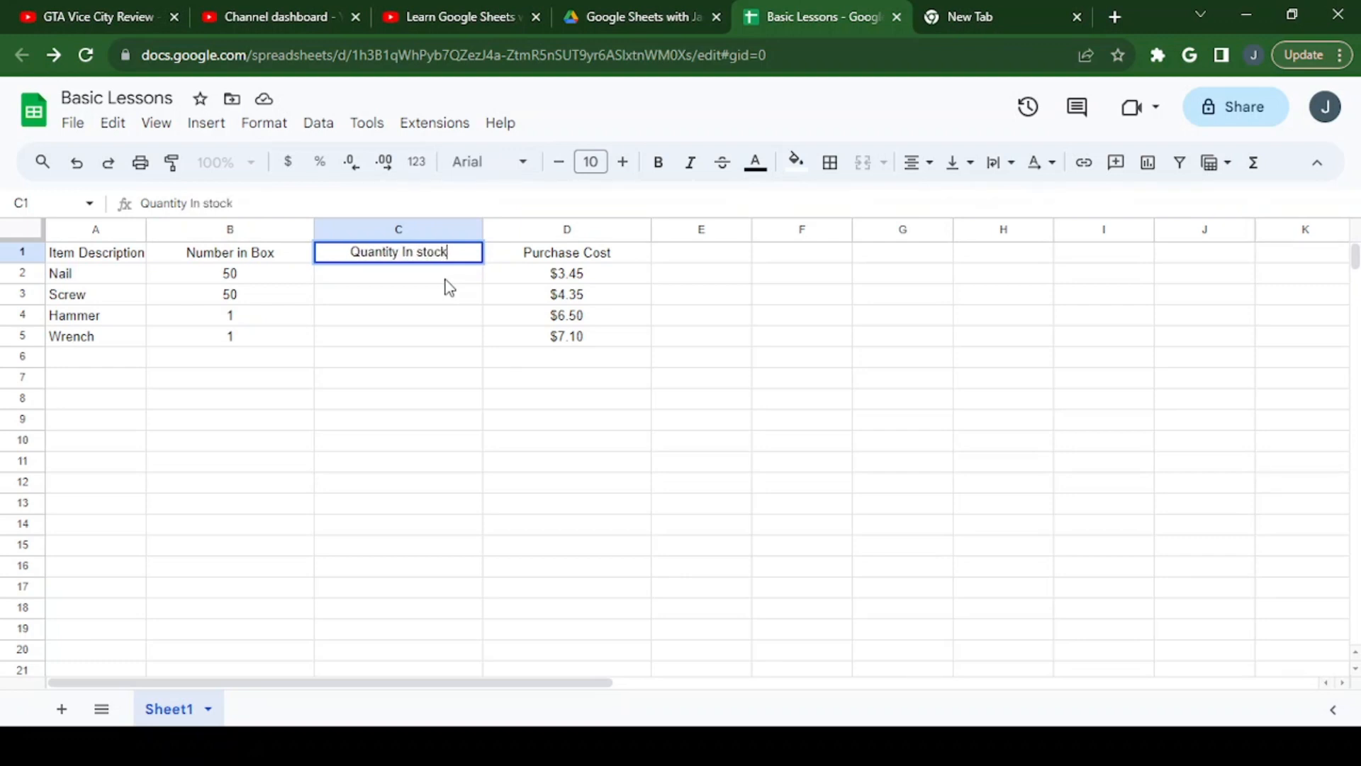
key("Return")
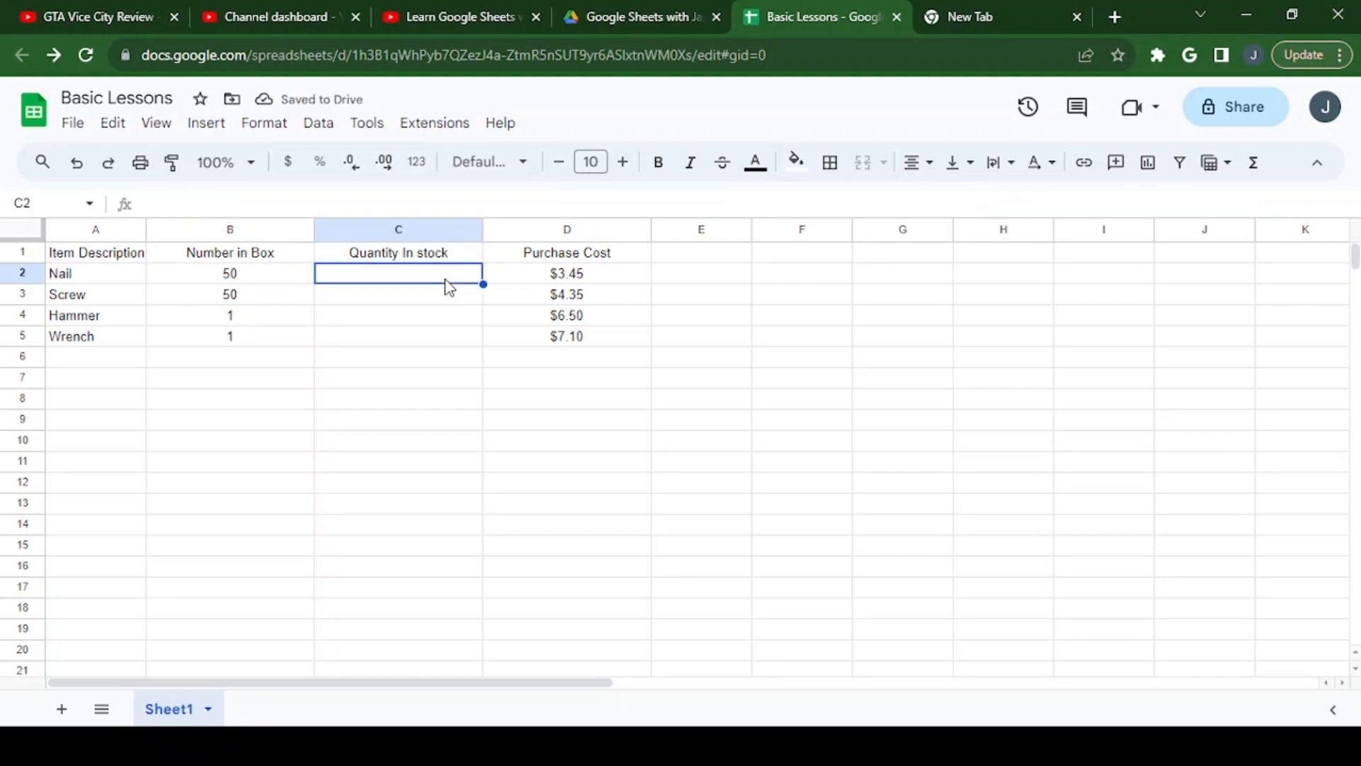
Step: Fill the stock quantities in C2:C5 with 22 for Nail, 30 for Screw, 15 for Hammer and 8 for Wrench
type("22")
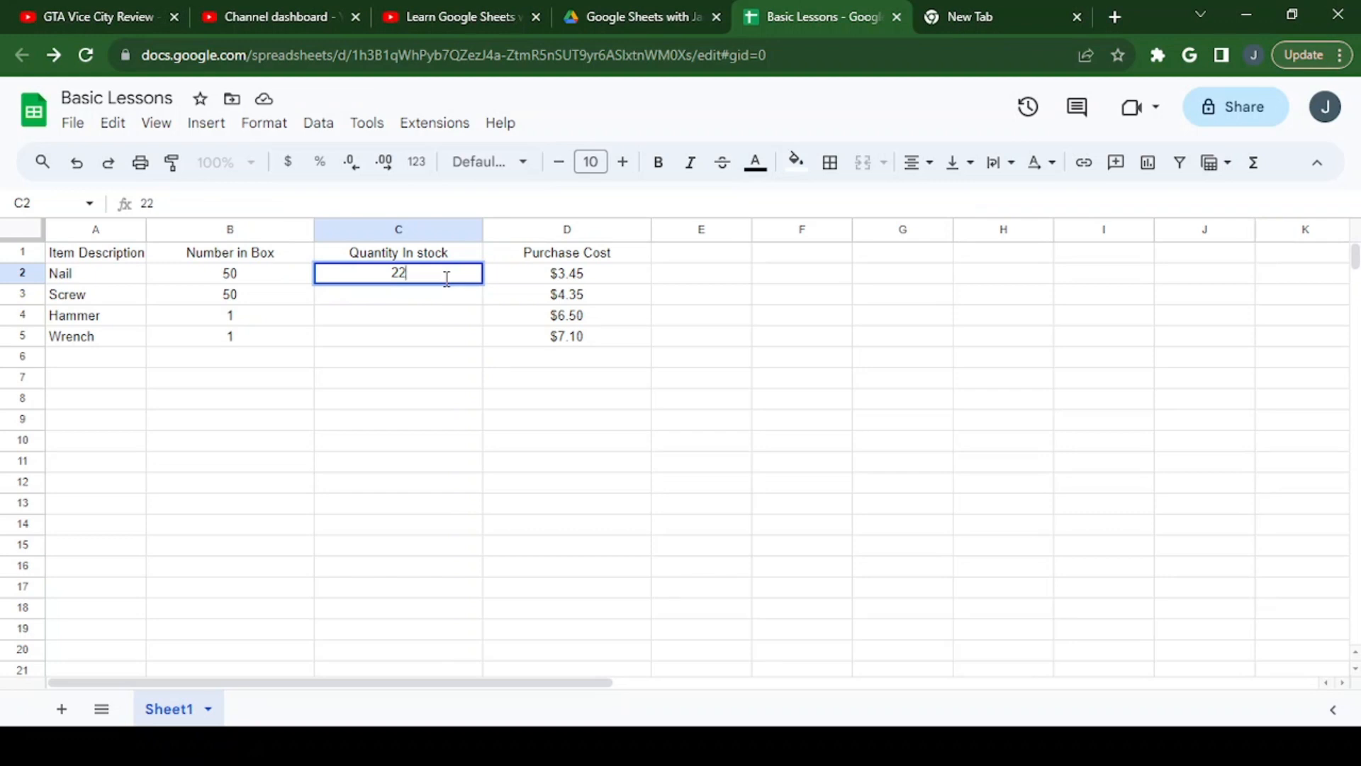
key("Return")
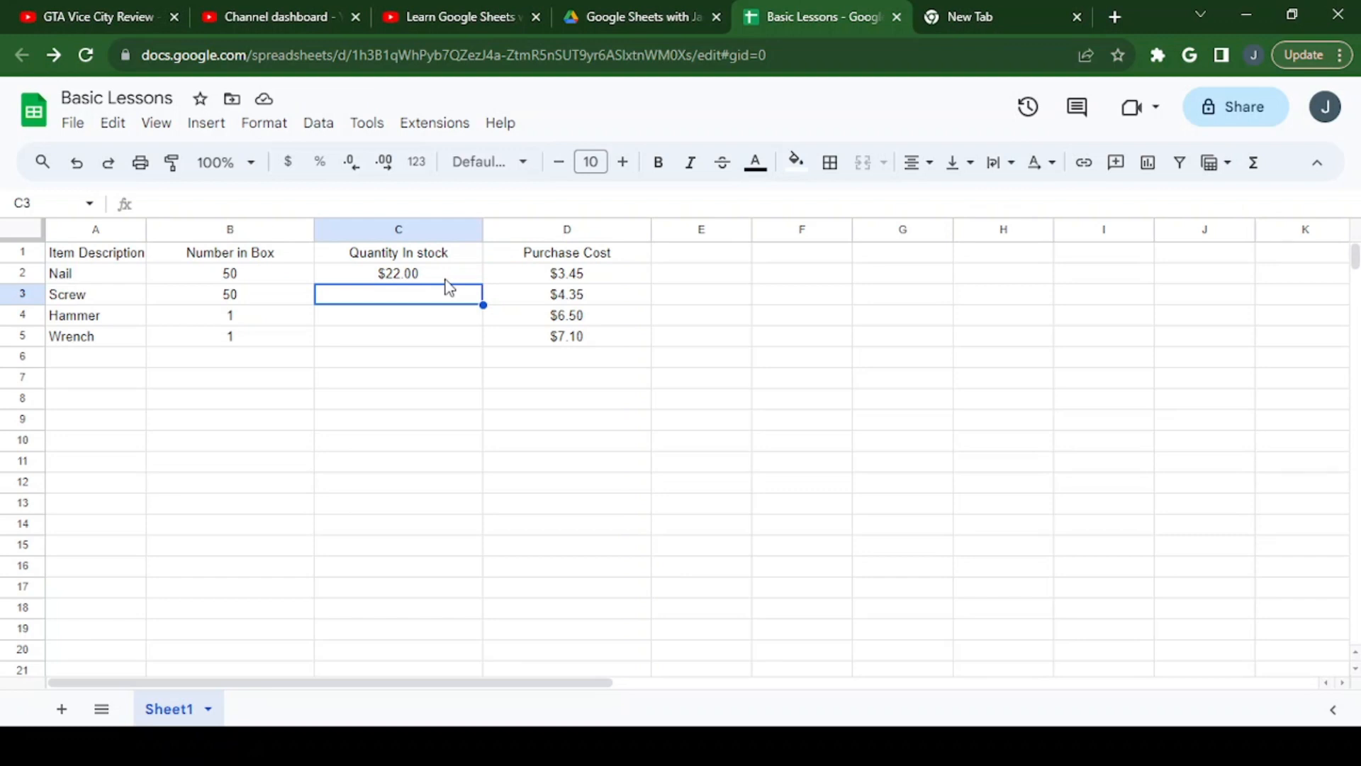
left_click(446, 280)
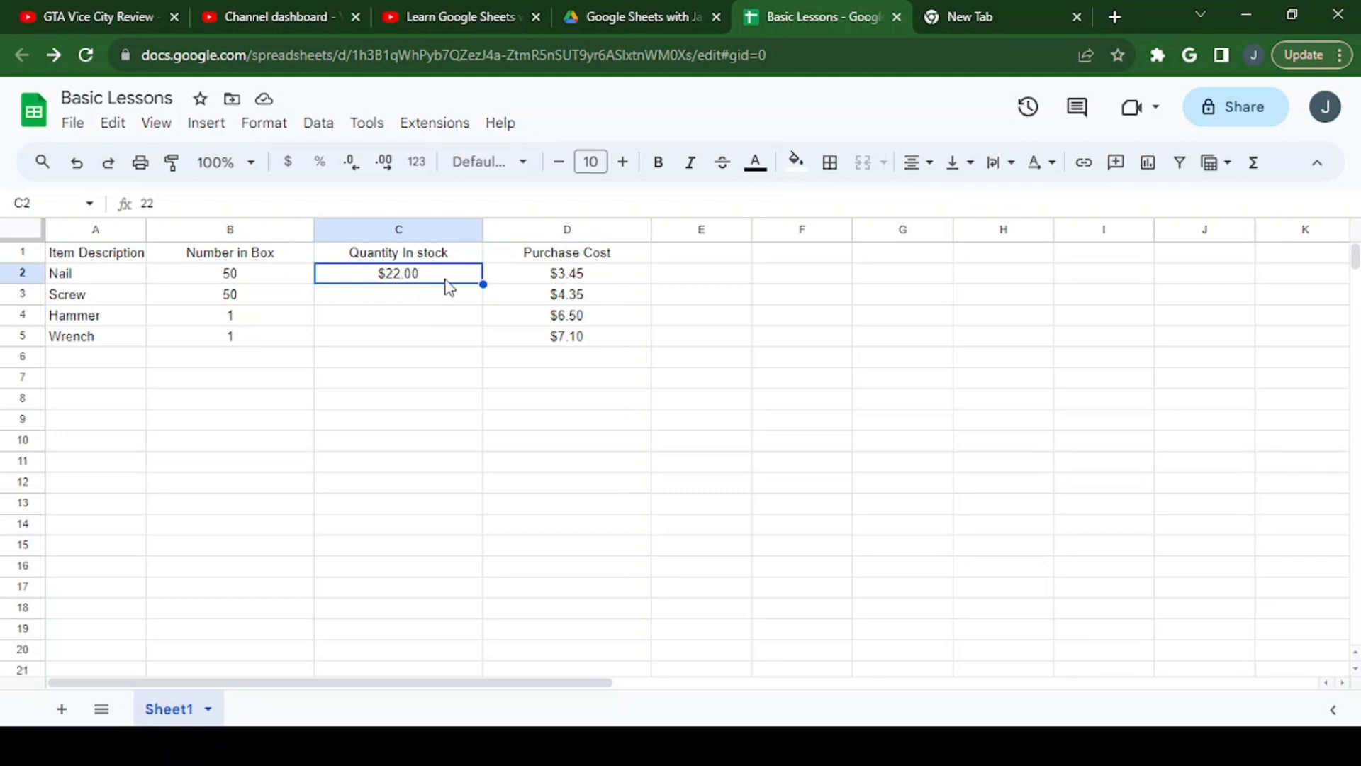
key("Down")
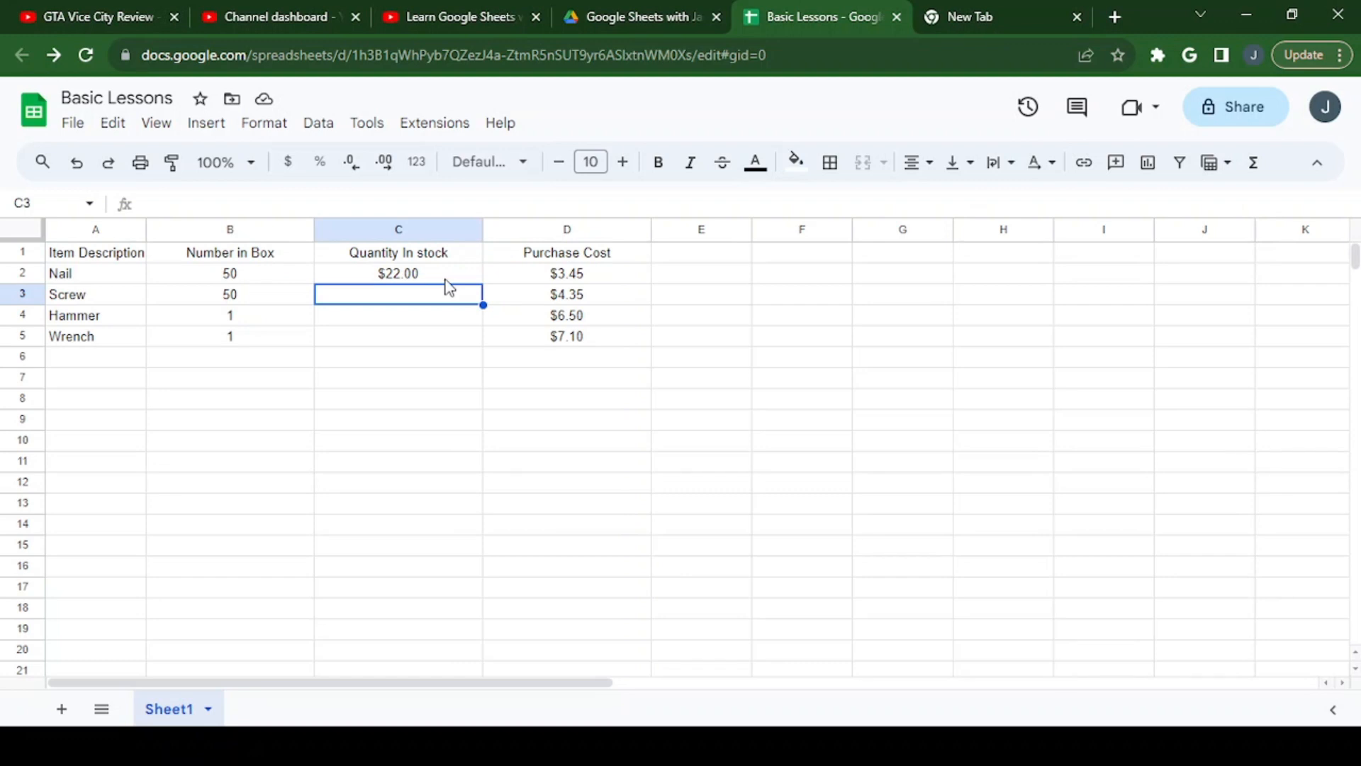
type("30")
key("Return")
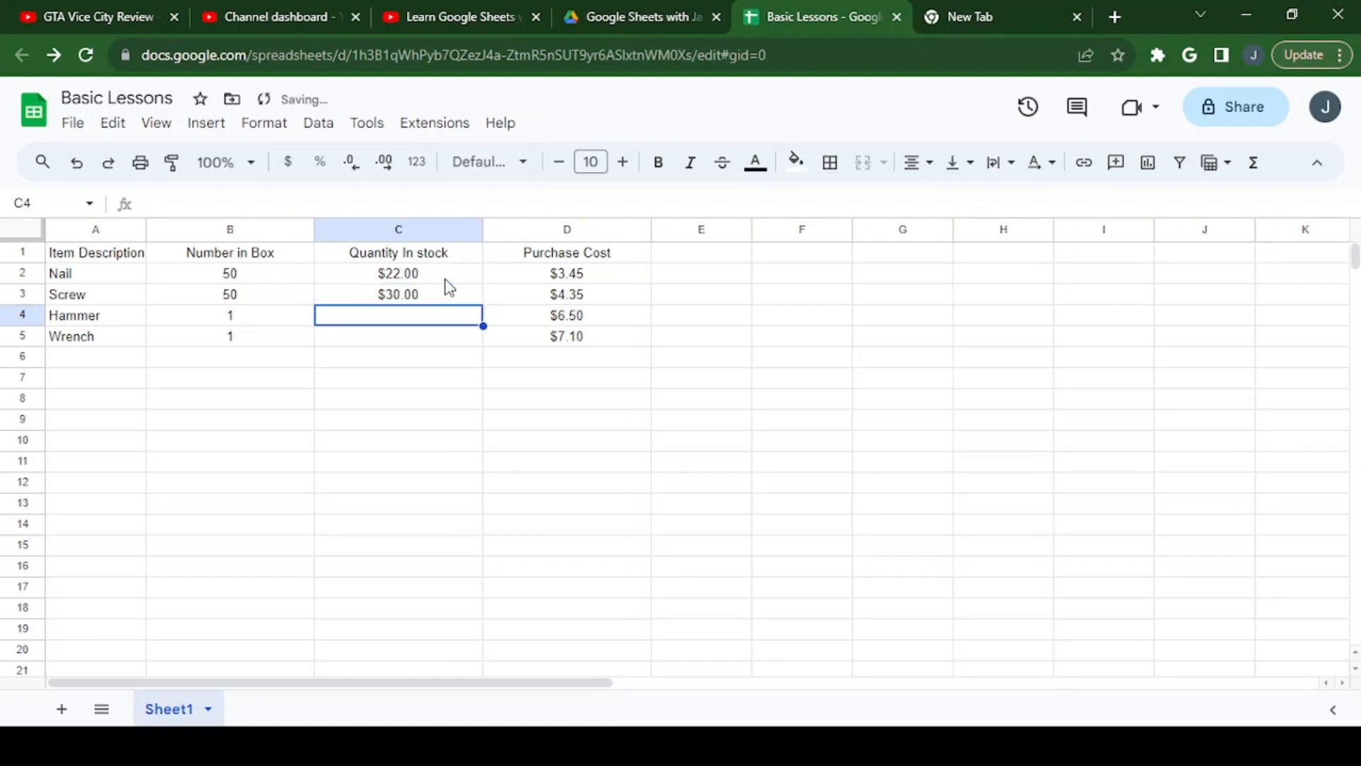
type("15")
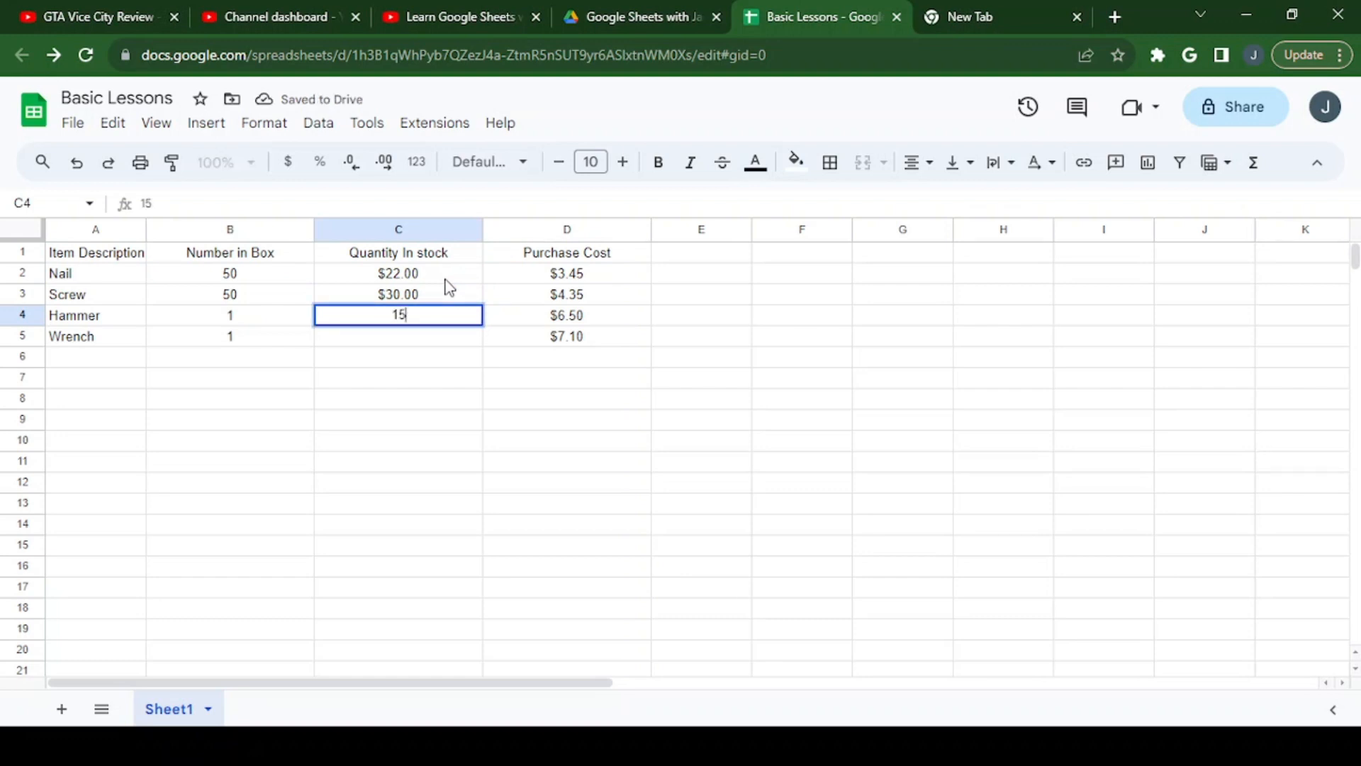
key("Return")
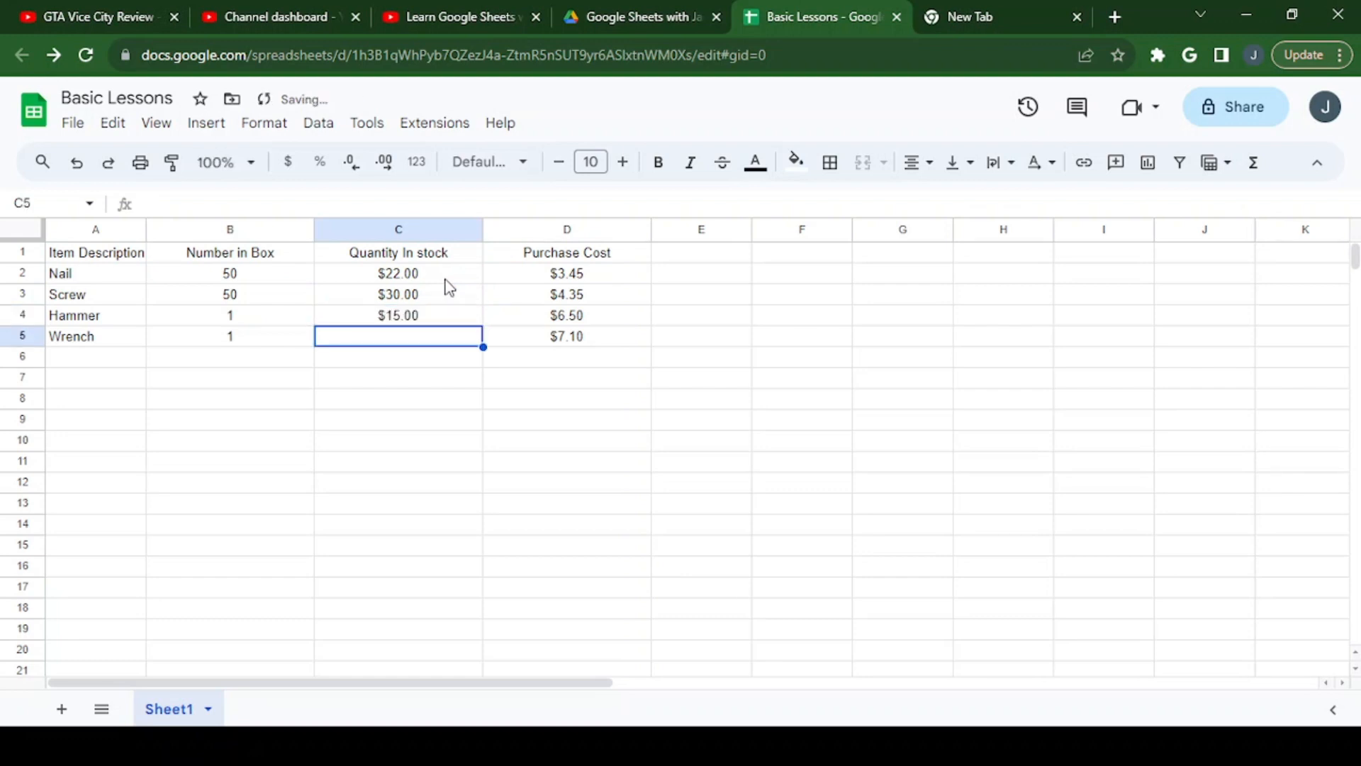
type("8")
key("Return")
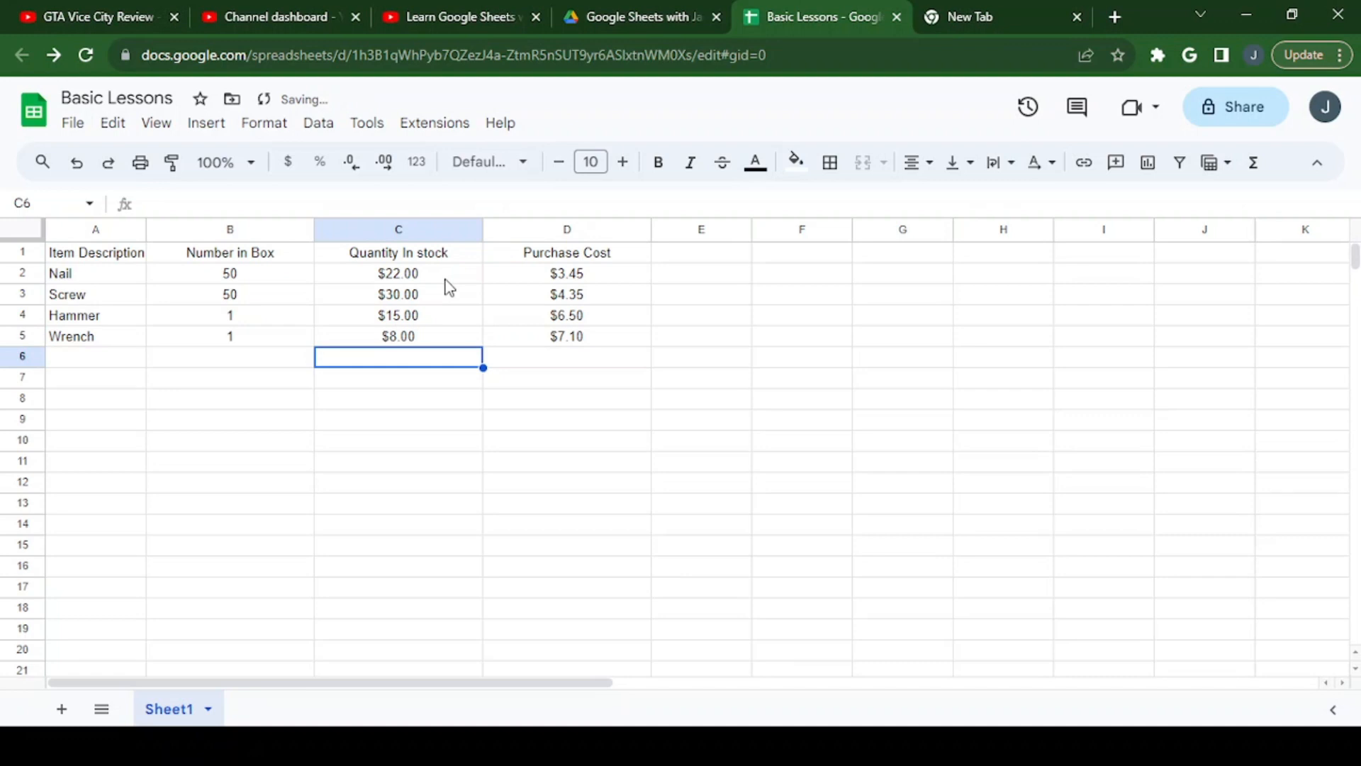
Step: Format the Quantity In stock column as Number and reduce it to zero decimal places
left_click_drag(439, 275, 441, 333)
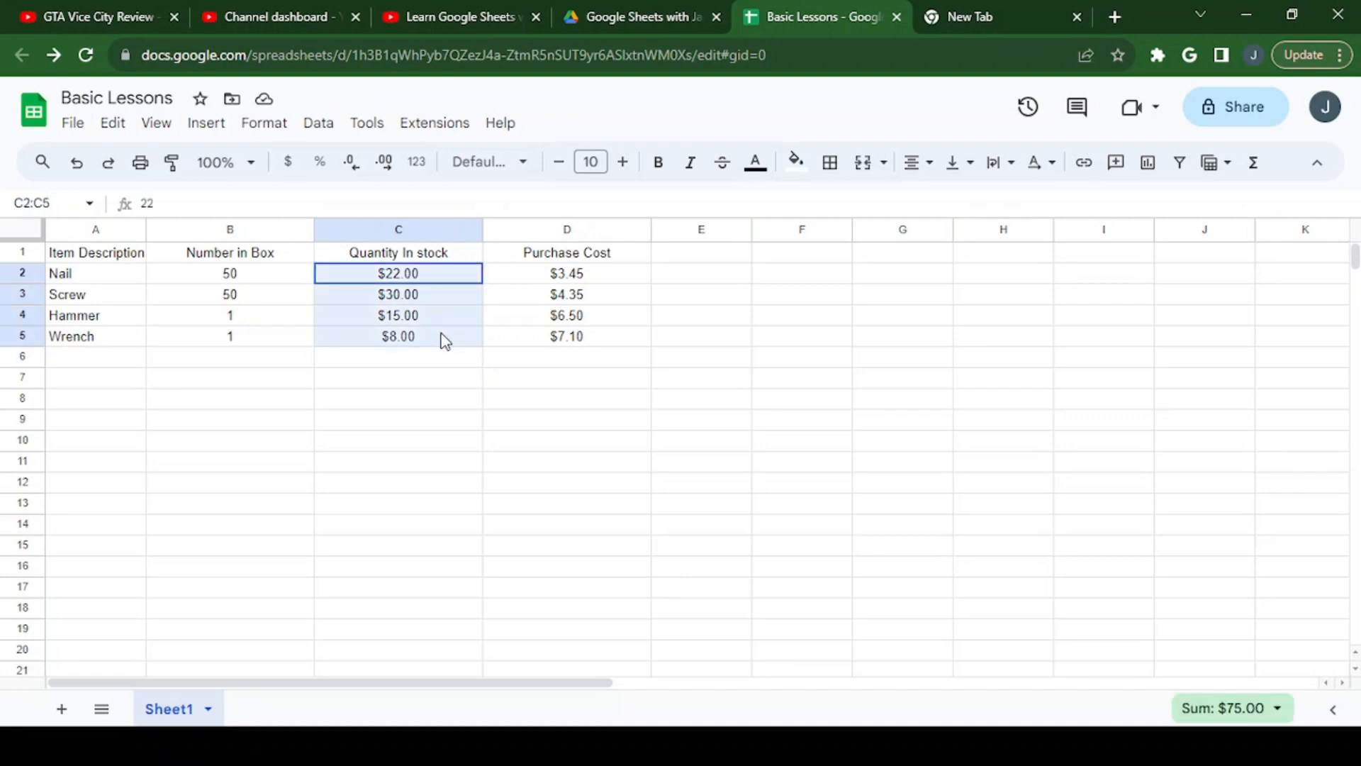
left_click(412, 227)
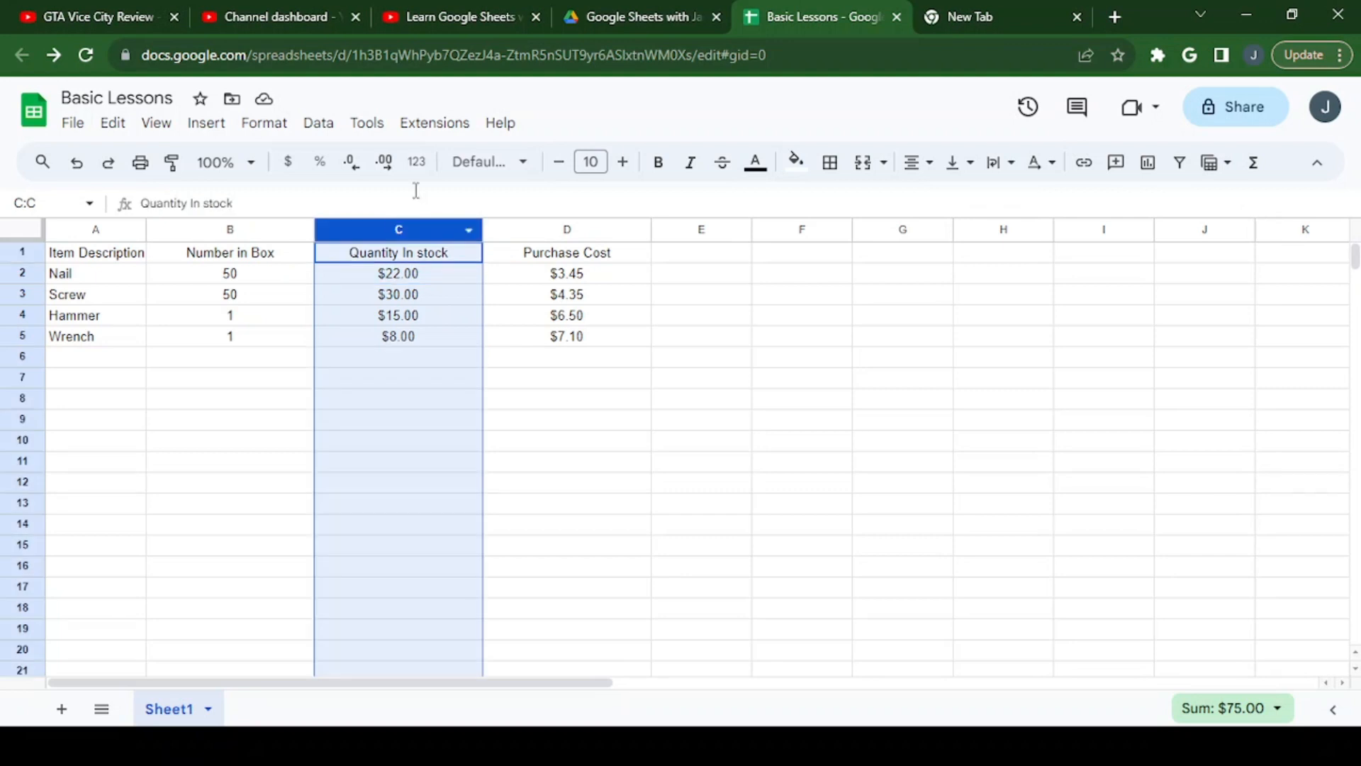
left_click(417, 162)
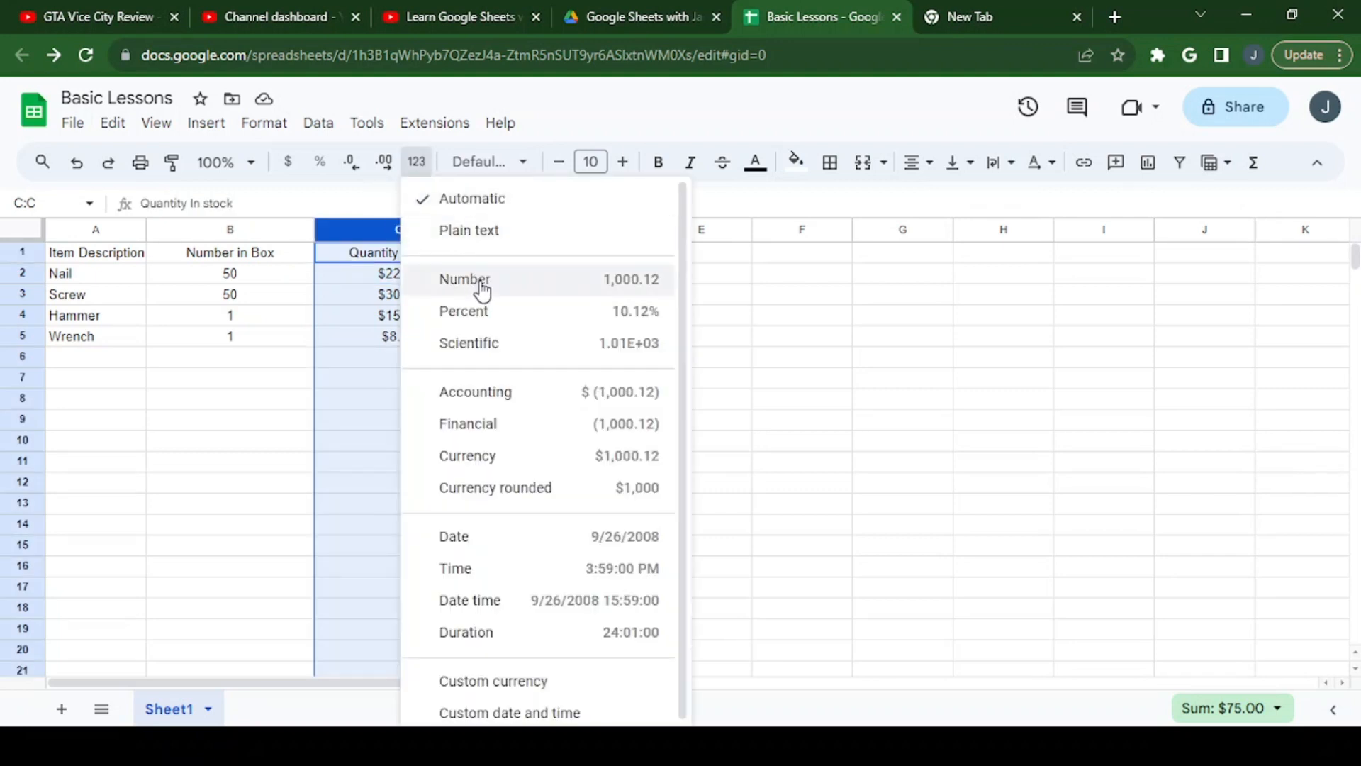
left_click(483, 288)
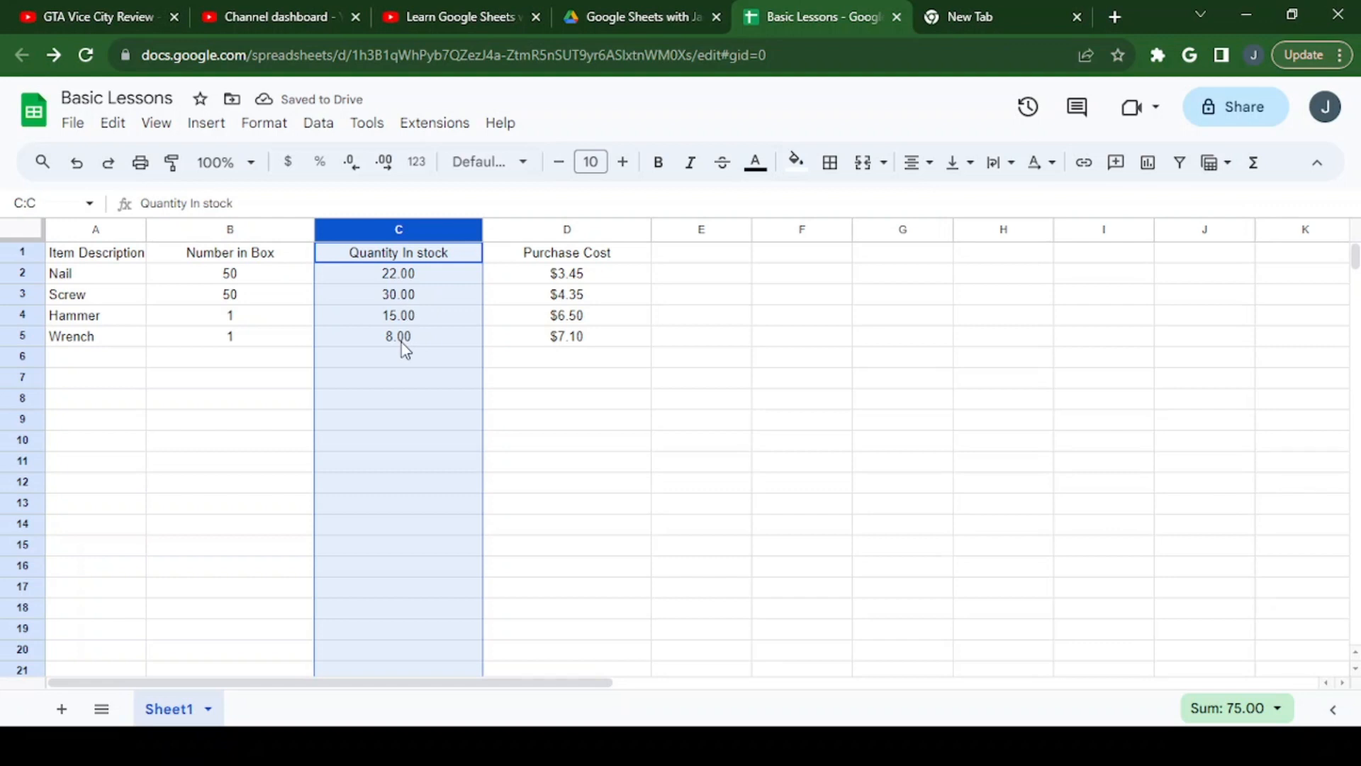
left_click(357, 173)
left_click(357, 173)
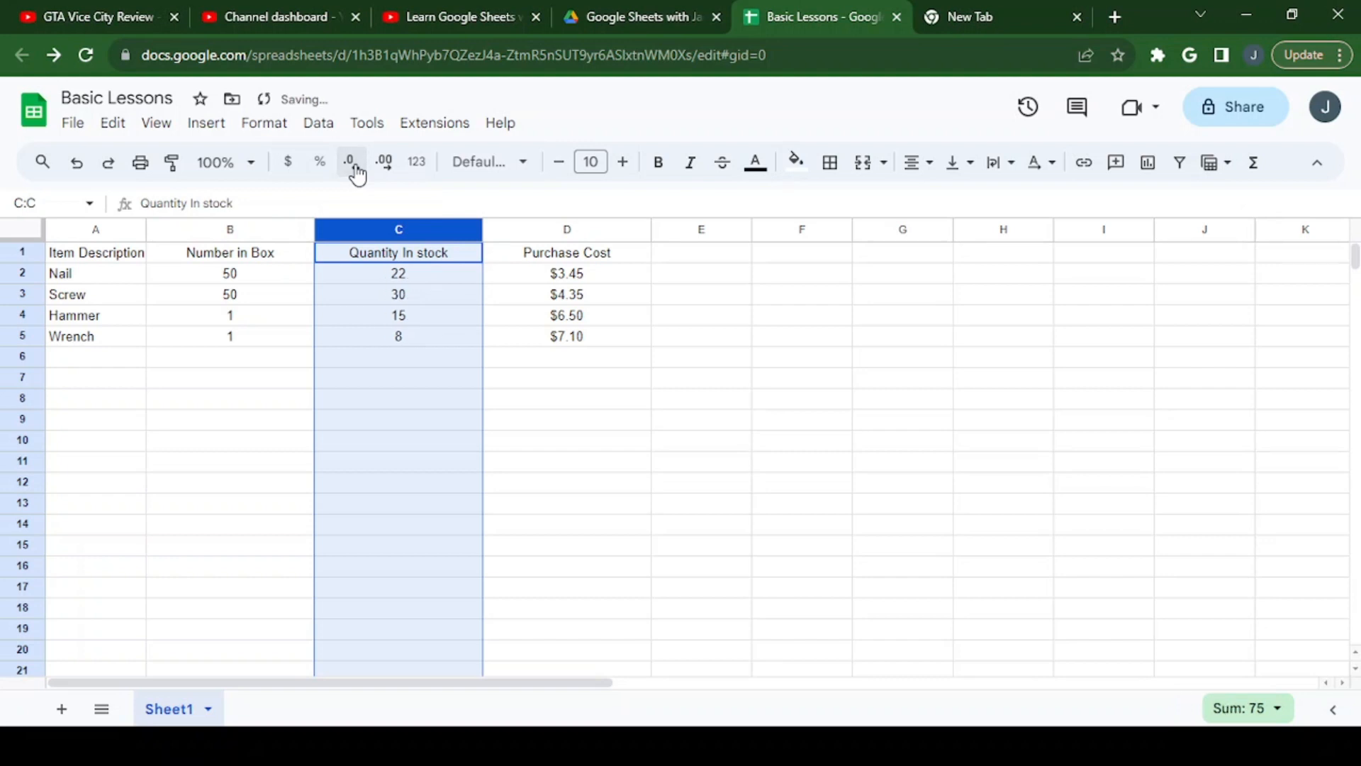
left_click(436, 298)
left_click(443, 334)
left_click(426, 277)
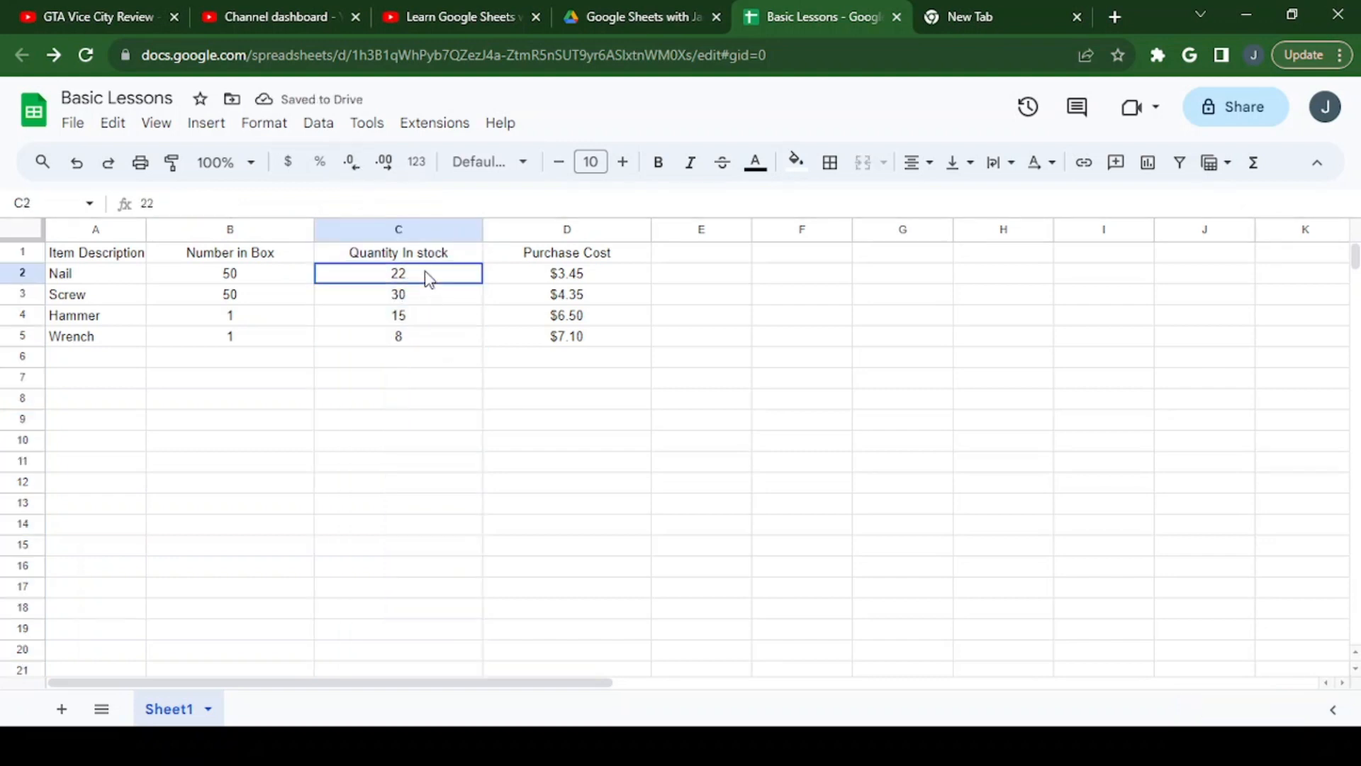
left_click(434, 305)
left_click(433, 315)
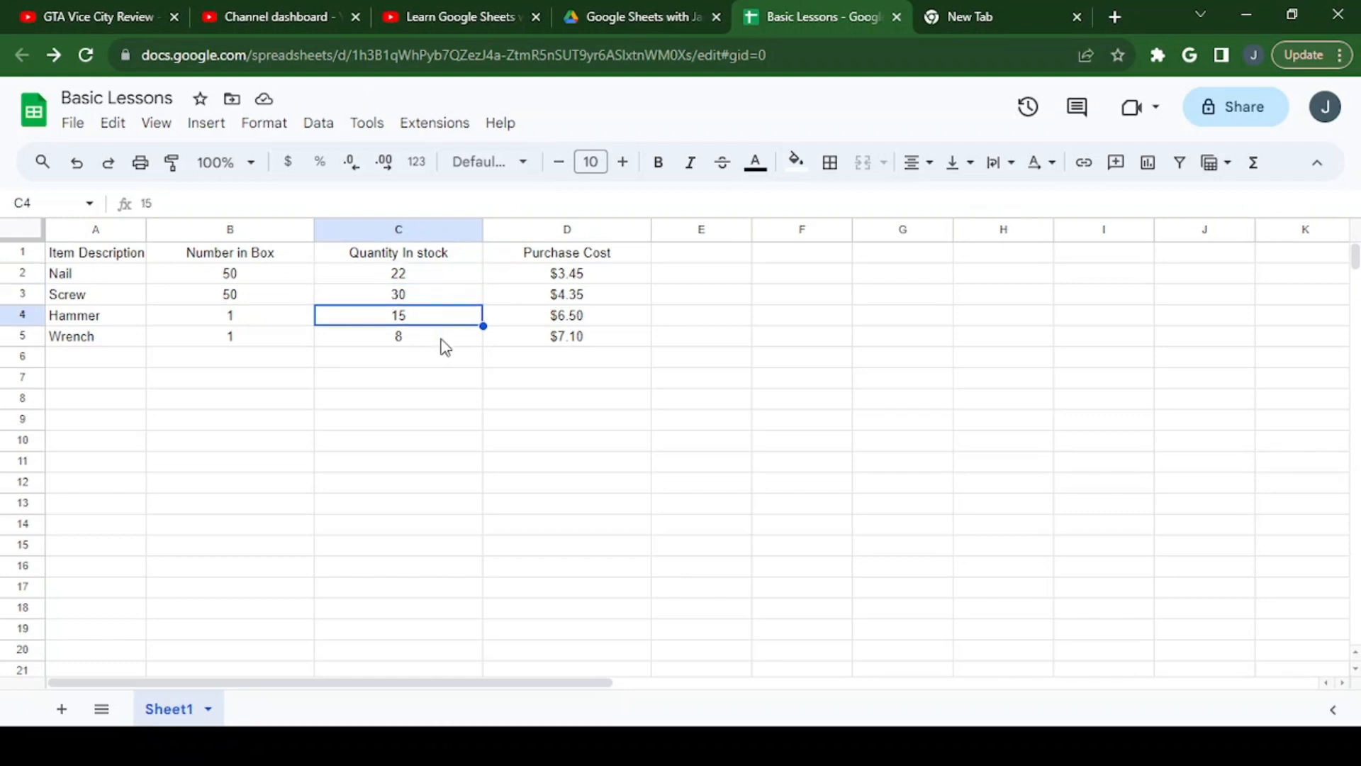
left_click(587, 254)
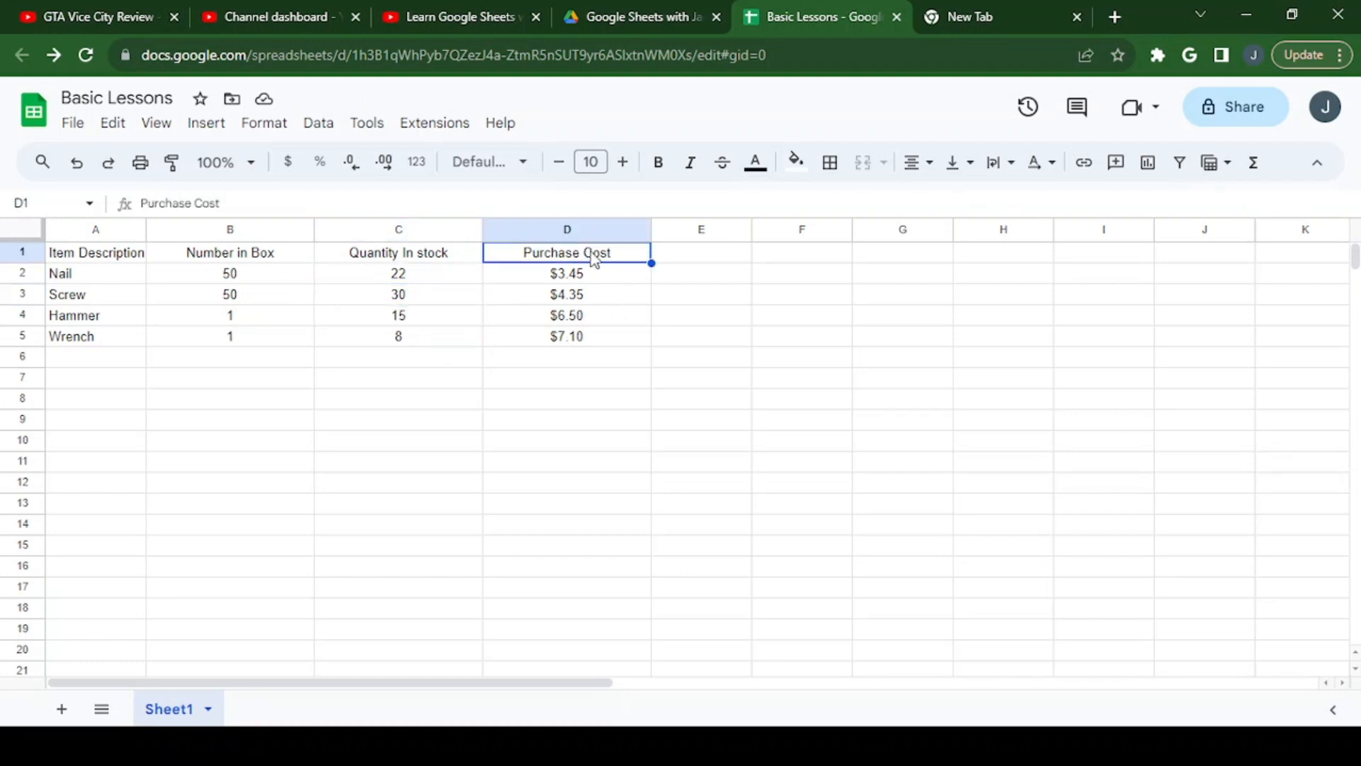
left_click(434, 261)
Step: Enter the header Sales Price in E1, beside the Purchase Cost column
left_click(697, 257)
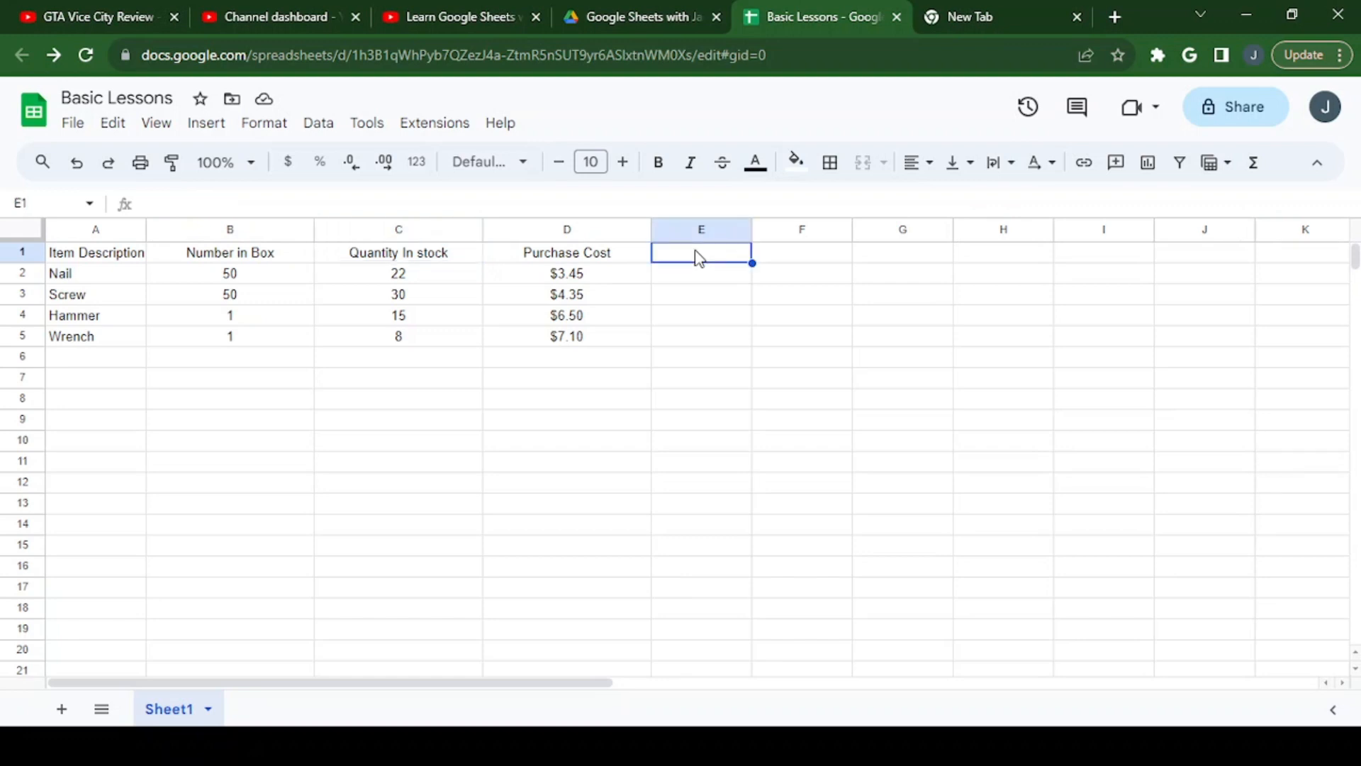
type("Sale")
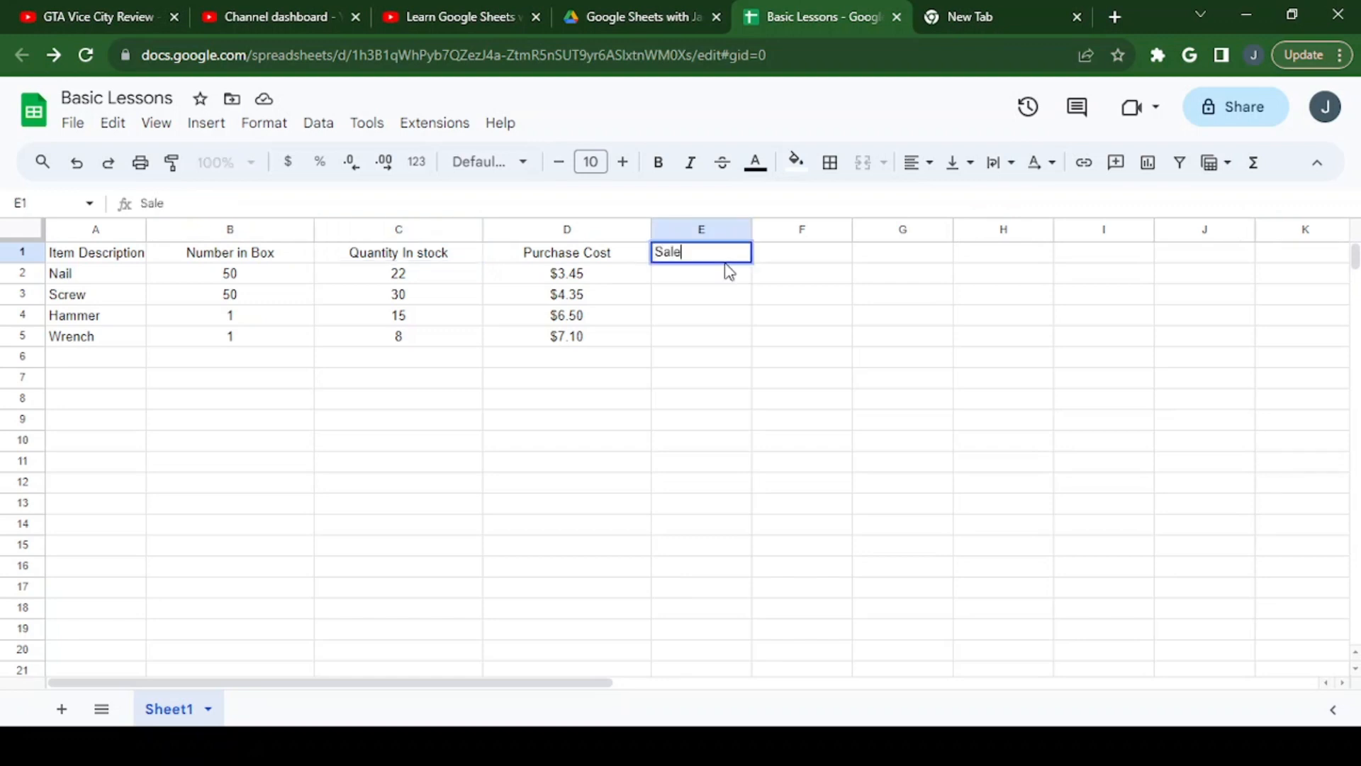
type("s Price")
key("Return")
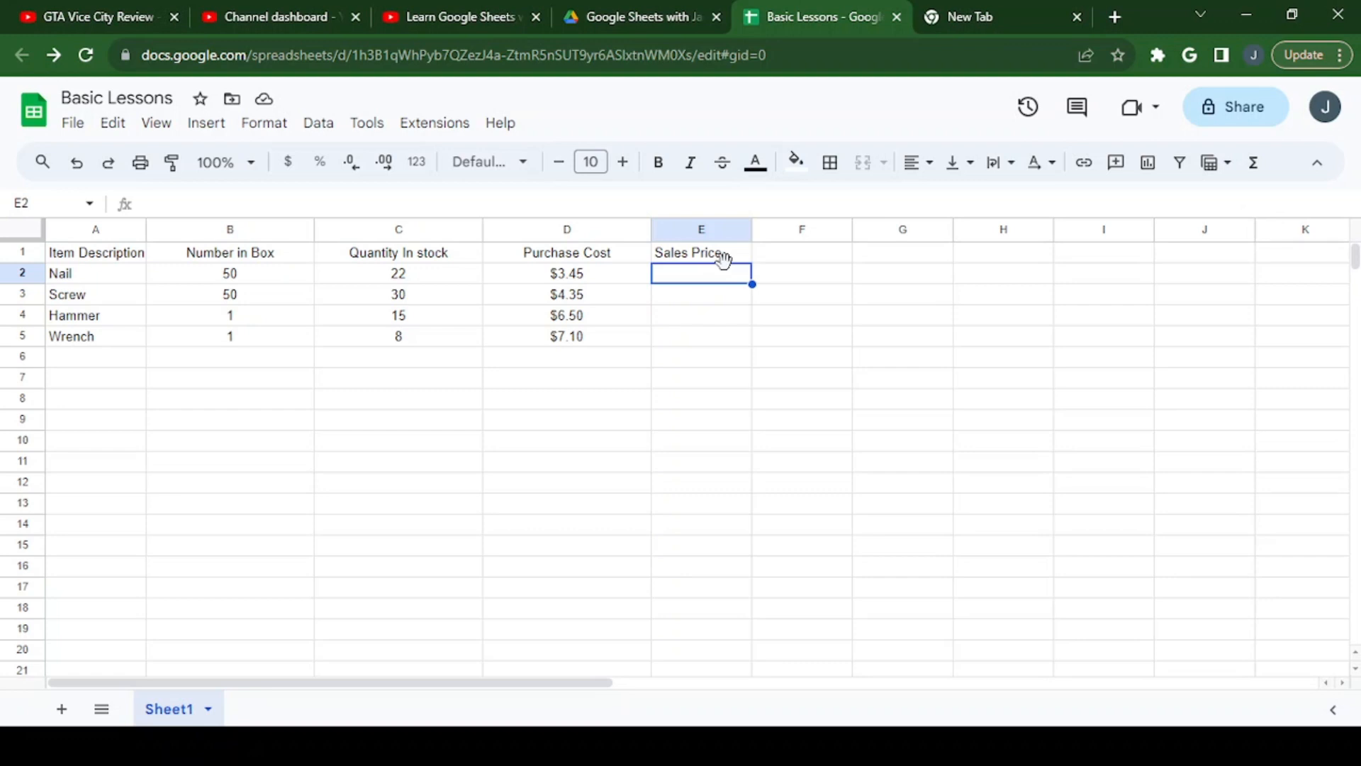
Step: Fill the sales prices in E2:E5 with 6 for Nail, 6.50 for Screw, 15 for Hammer and 20 for Wrench
type("6")
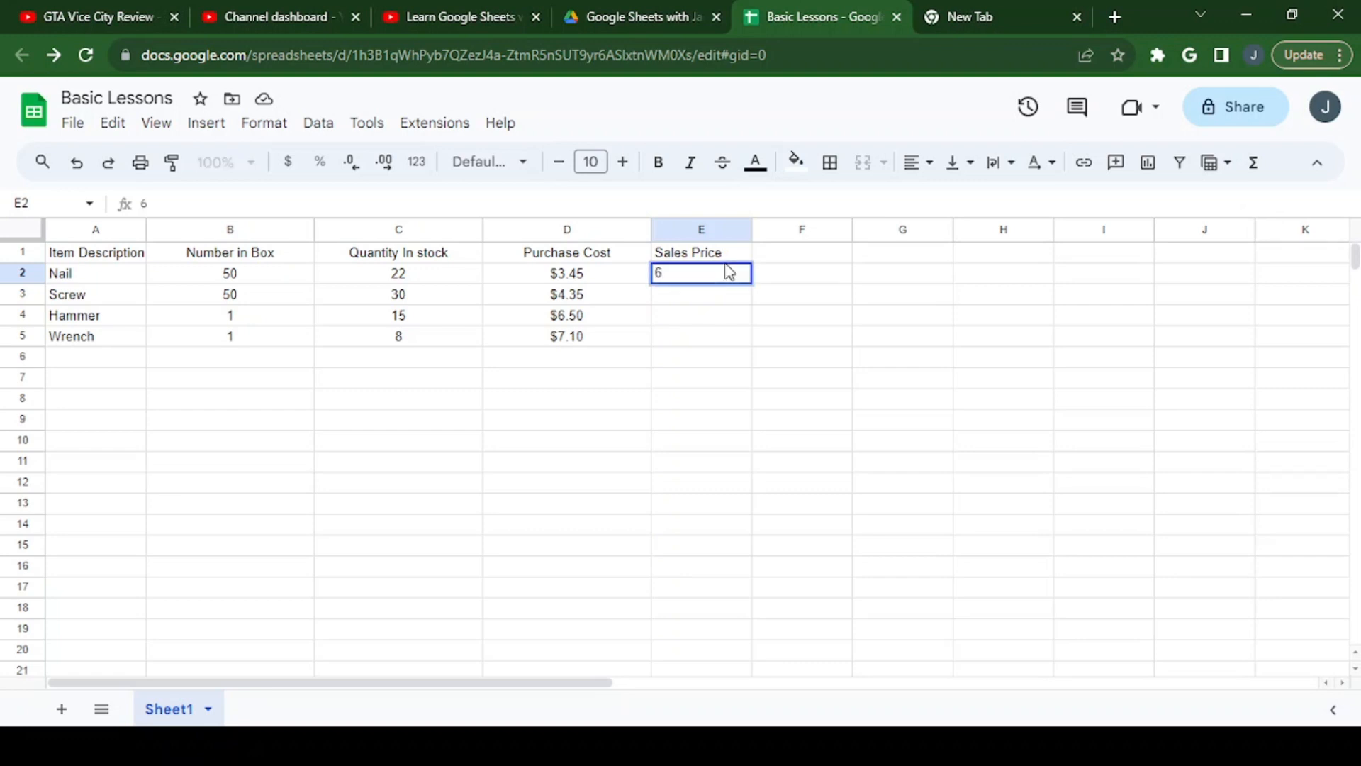
key("Return")
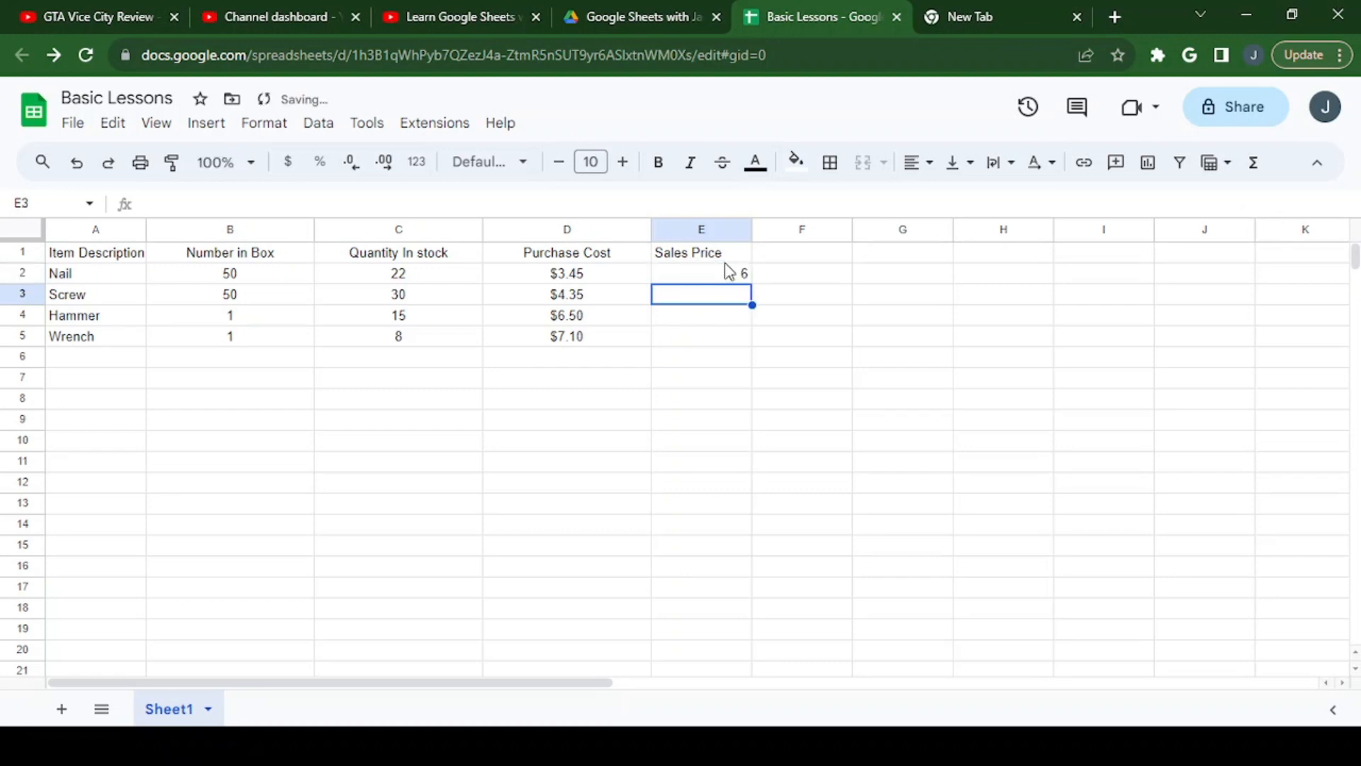
type("6.50")
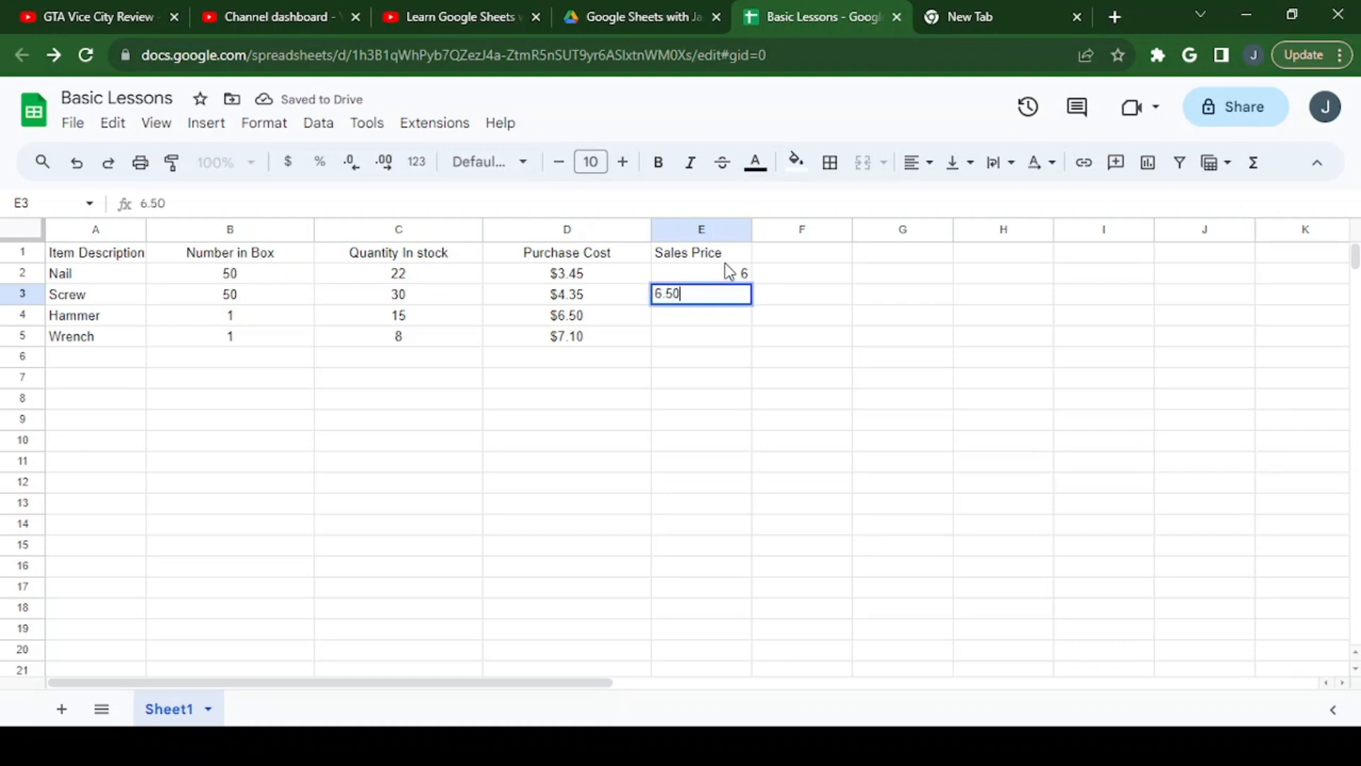
key("Return")
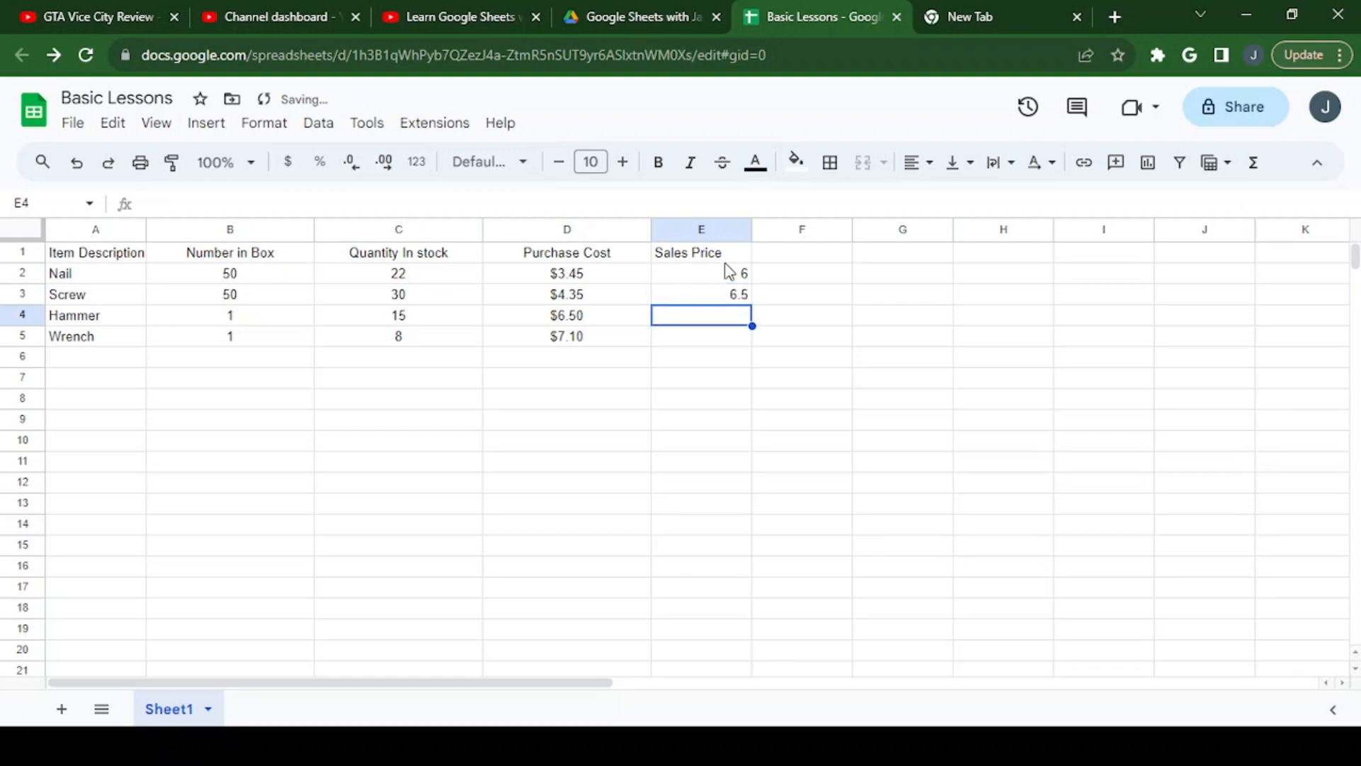
type("15")
key("Return")
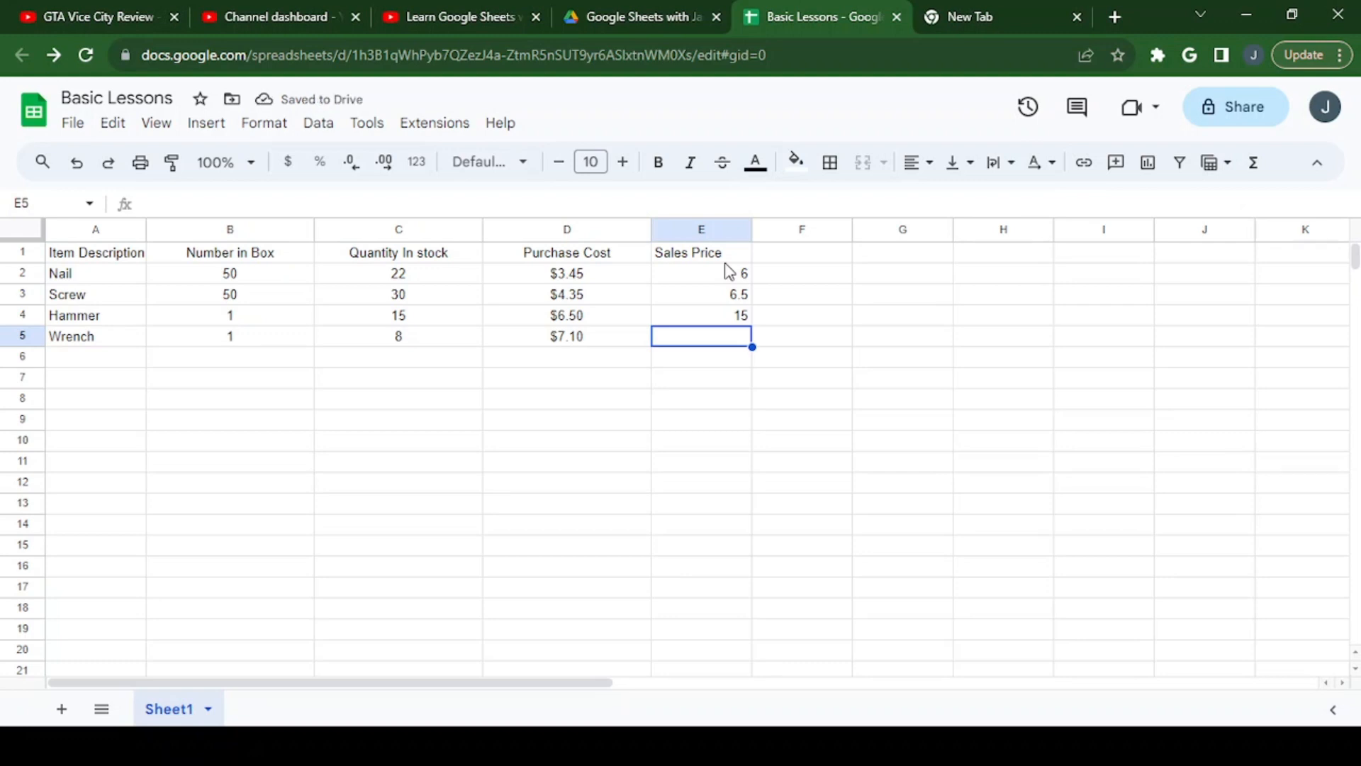
type("20")
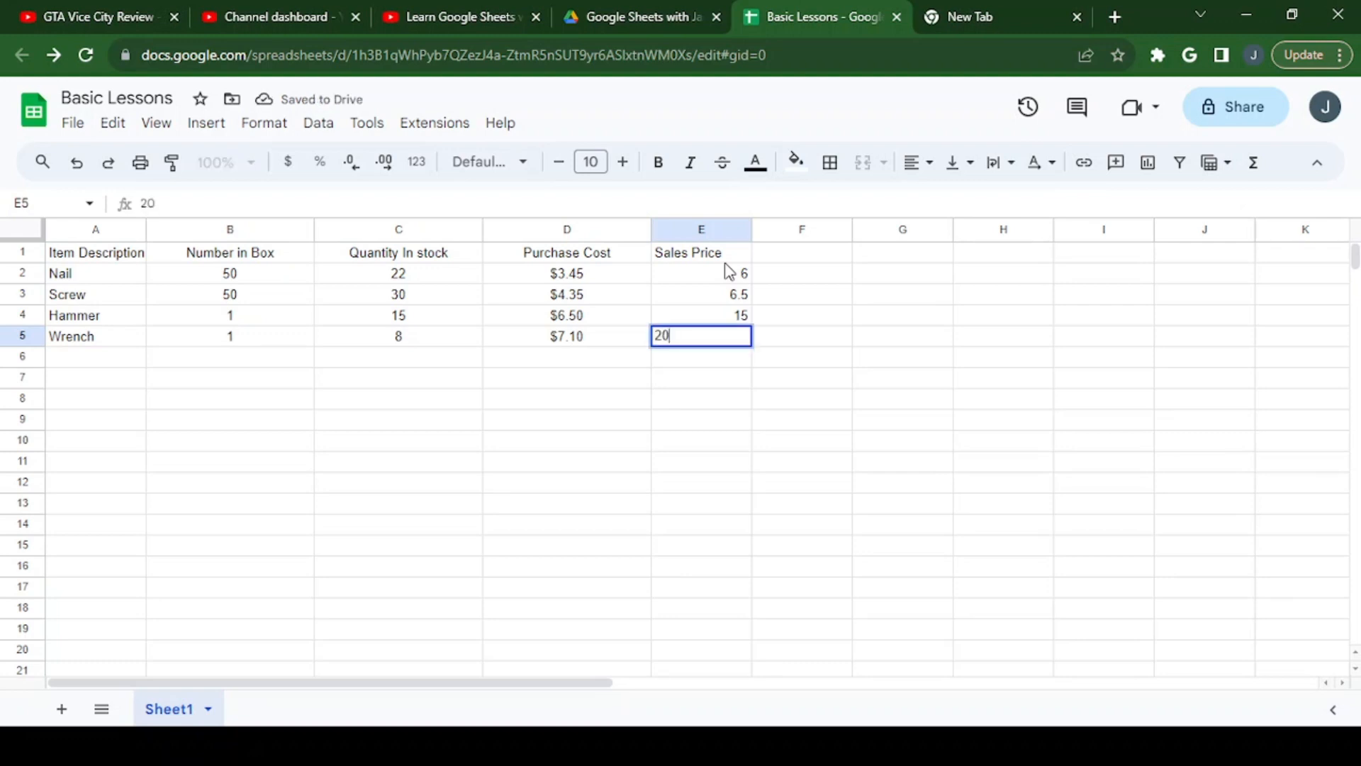
key("Return")
Step: Center the whole Sales Price column horizontally and apply the Currency number format to it
key("Up")
key("Up")
key("Up")
key("Up")
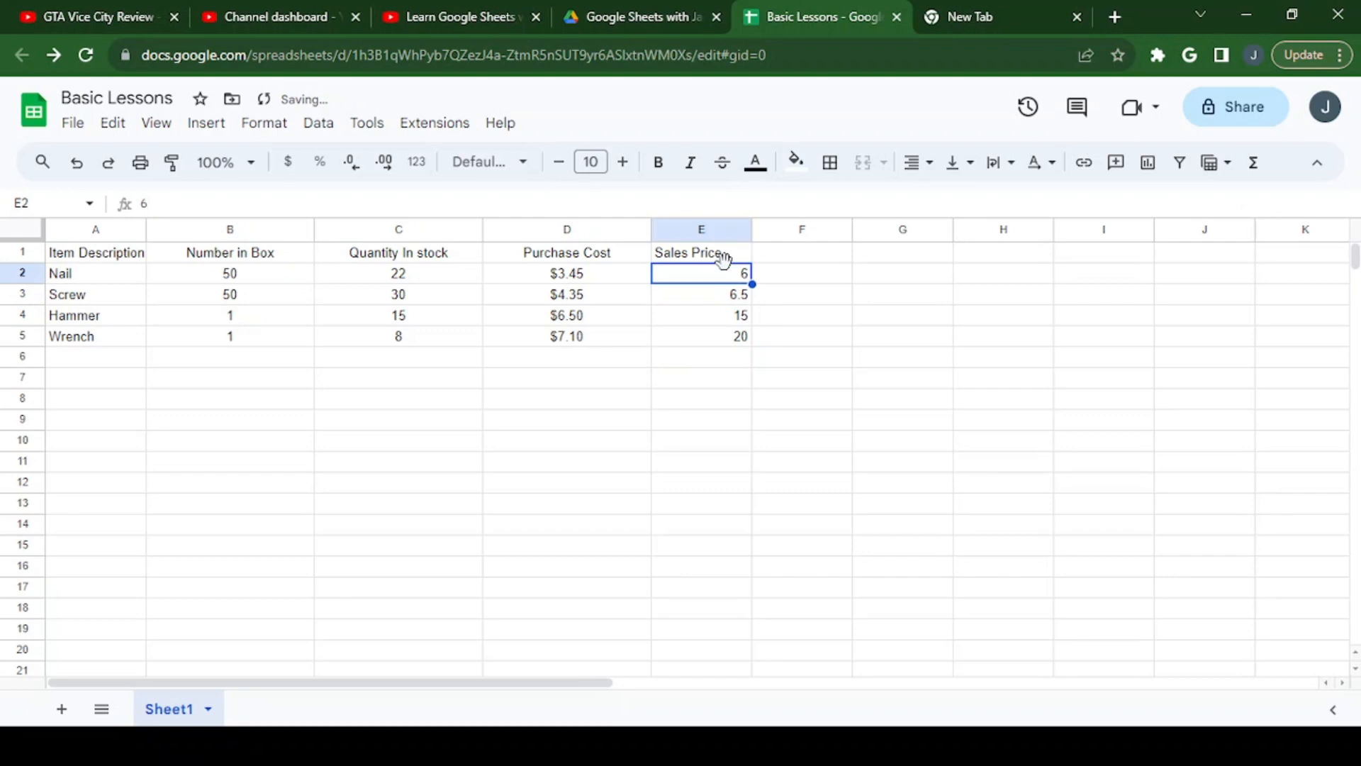
key("shift+Down")
key("shift+Down")
key("shift+Down")
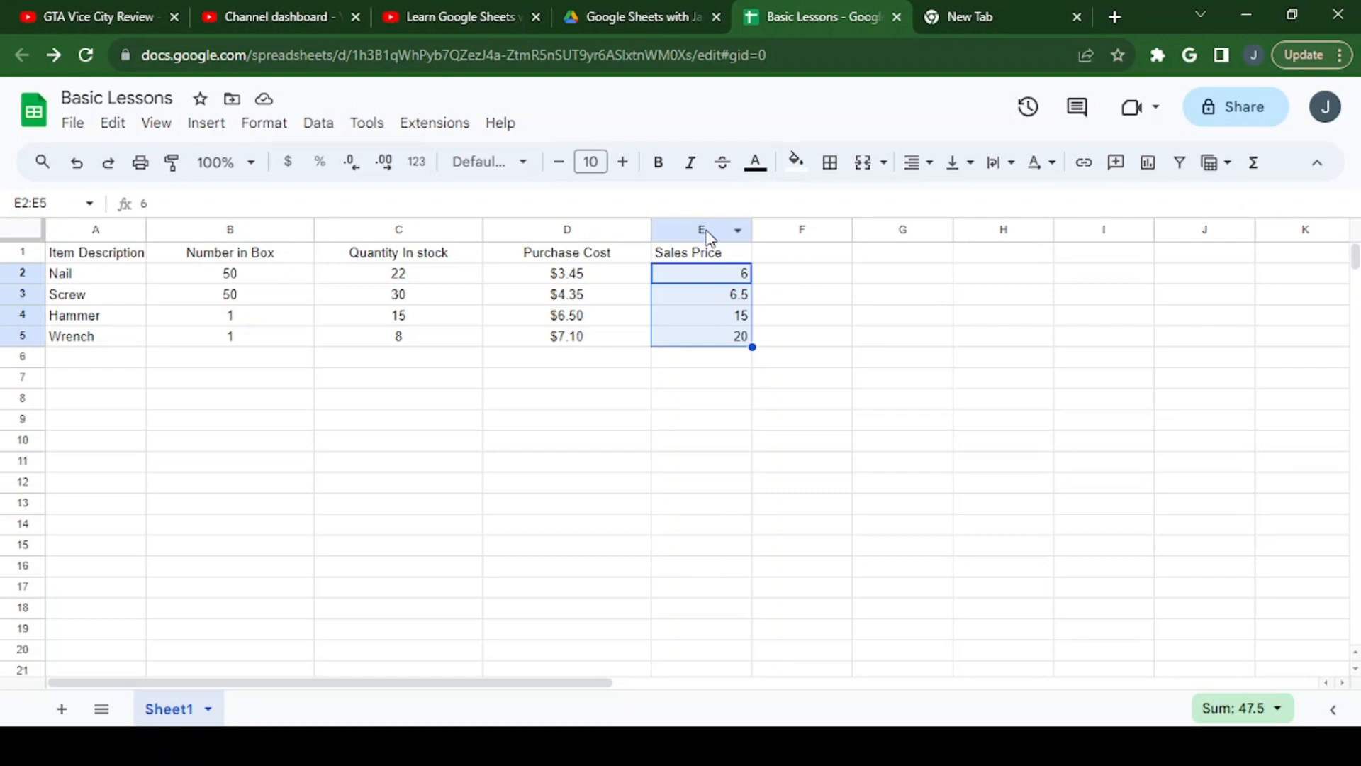
left_click(704, 228)
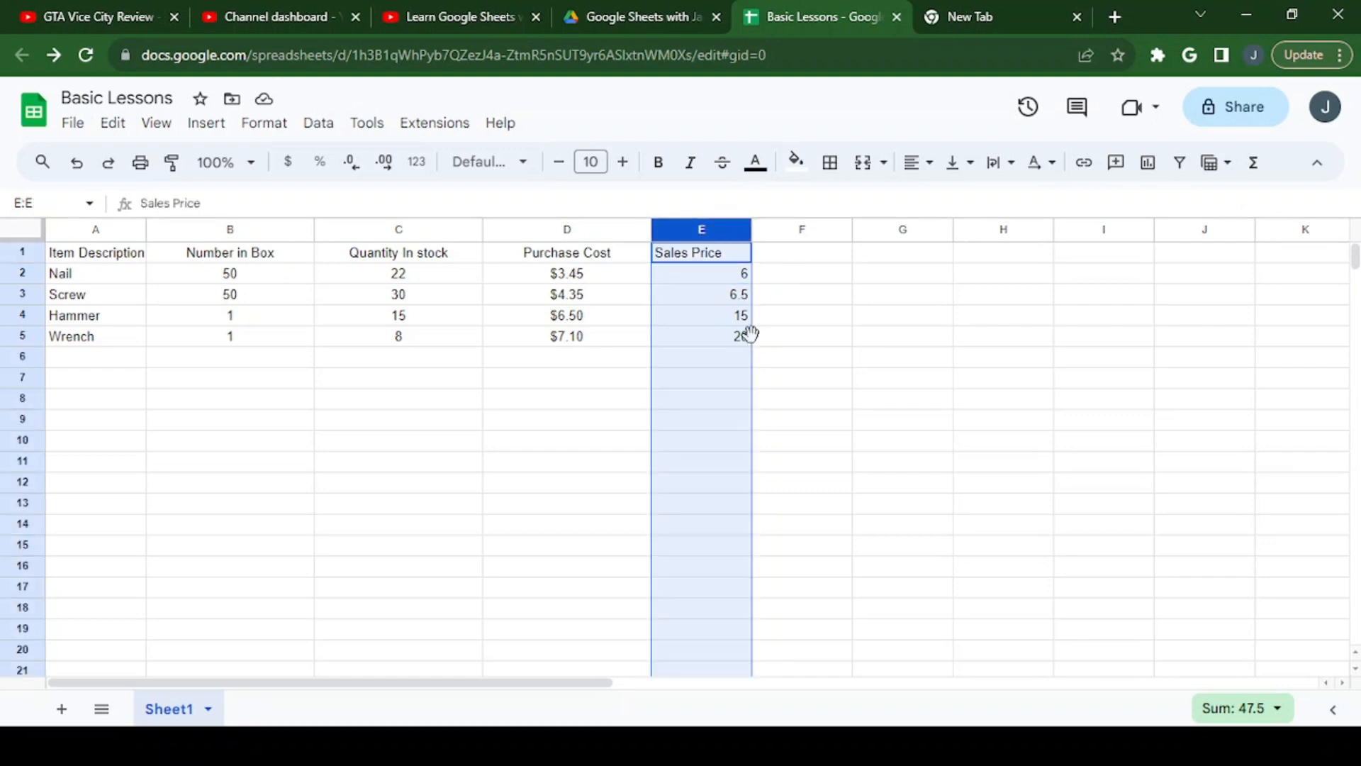
left_click(930, 167)
left_click(950, 201)
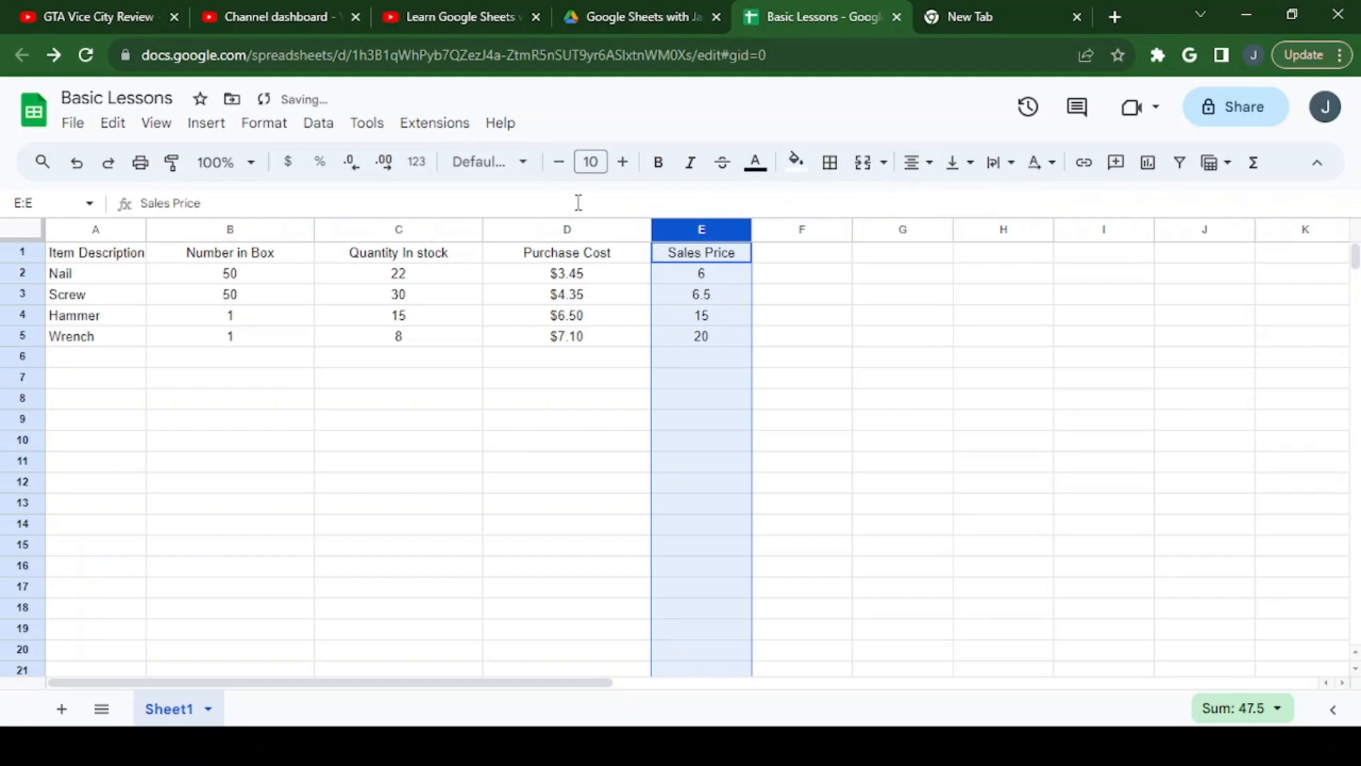
left_click(418, 164)
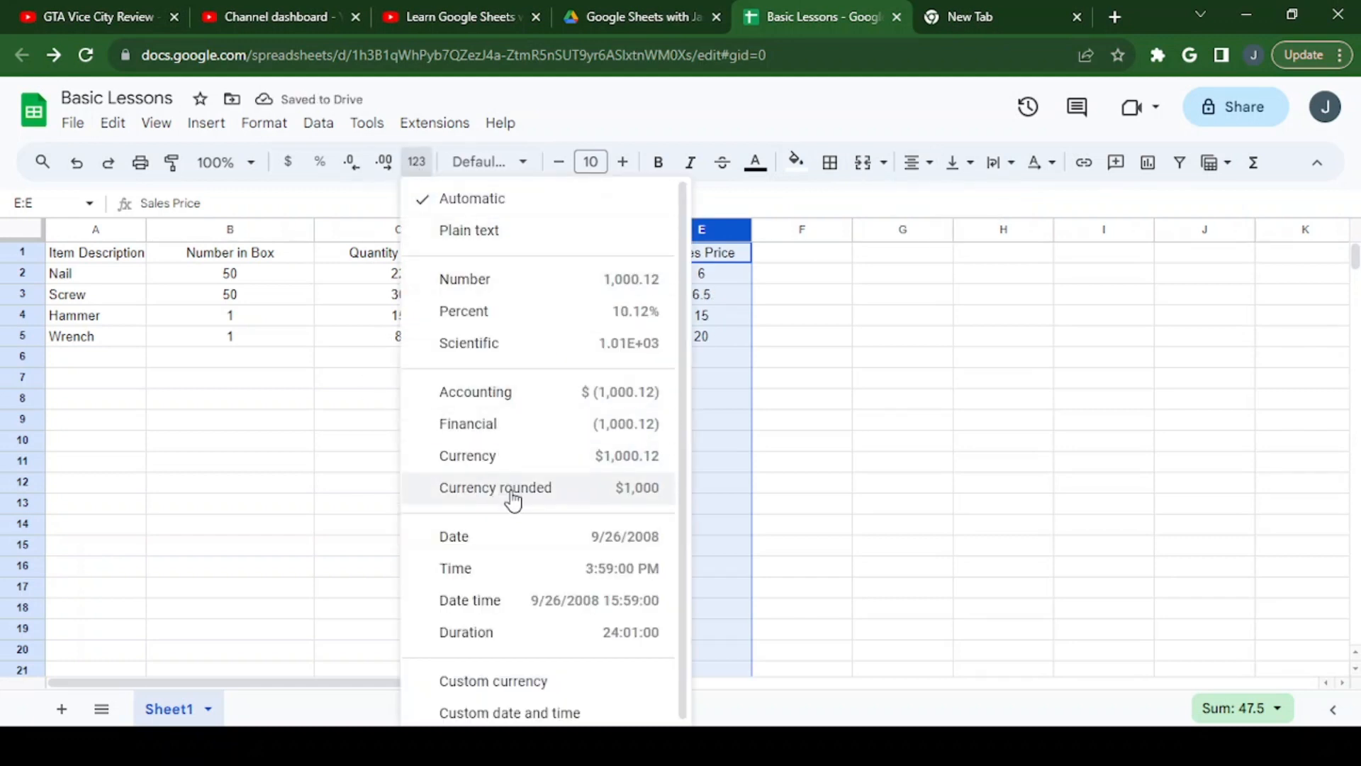
left_click(488, 465)
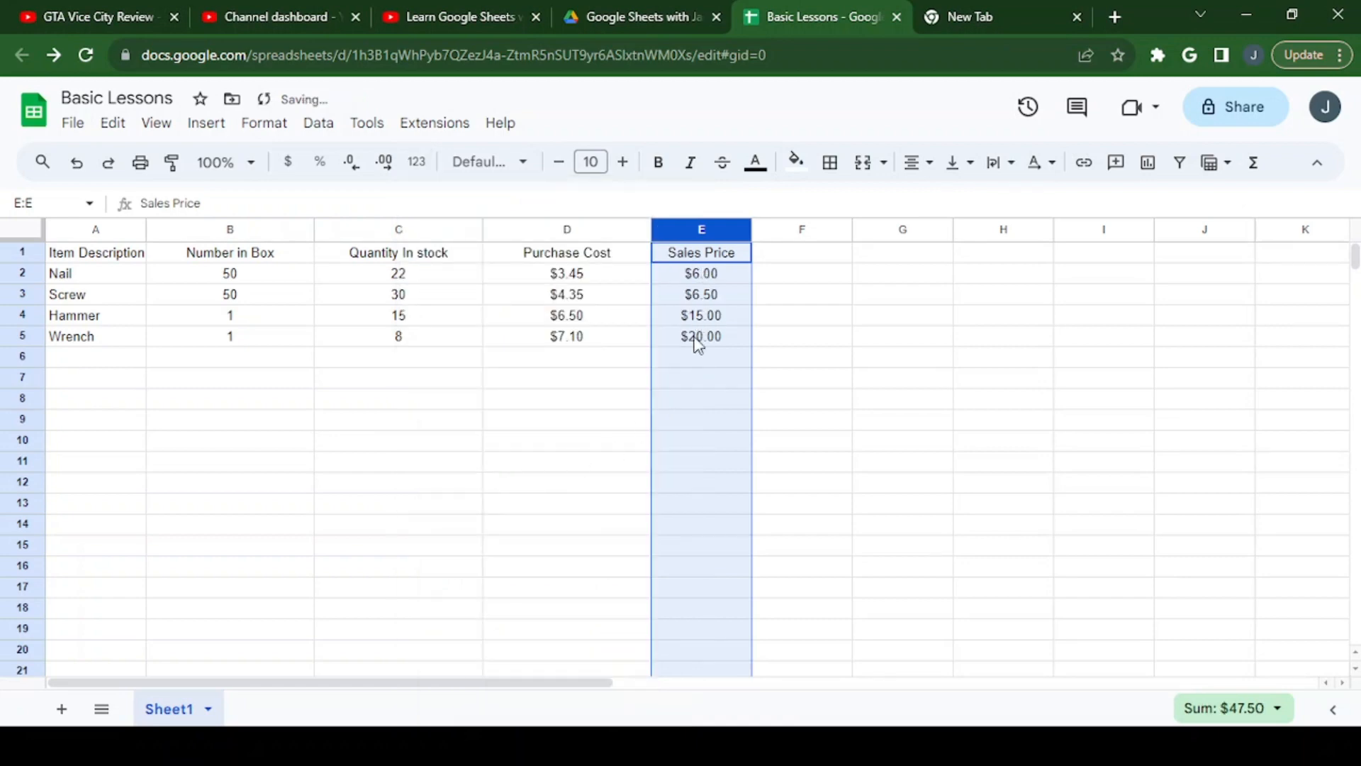
Step: Enter the header Profit Margin ($) in F1, beside the Sales Price column
left_click(586, 280)
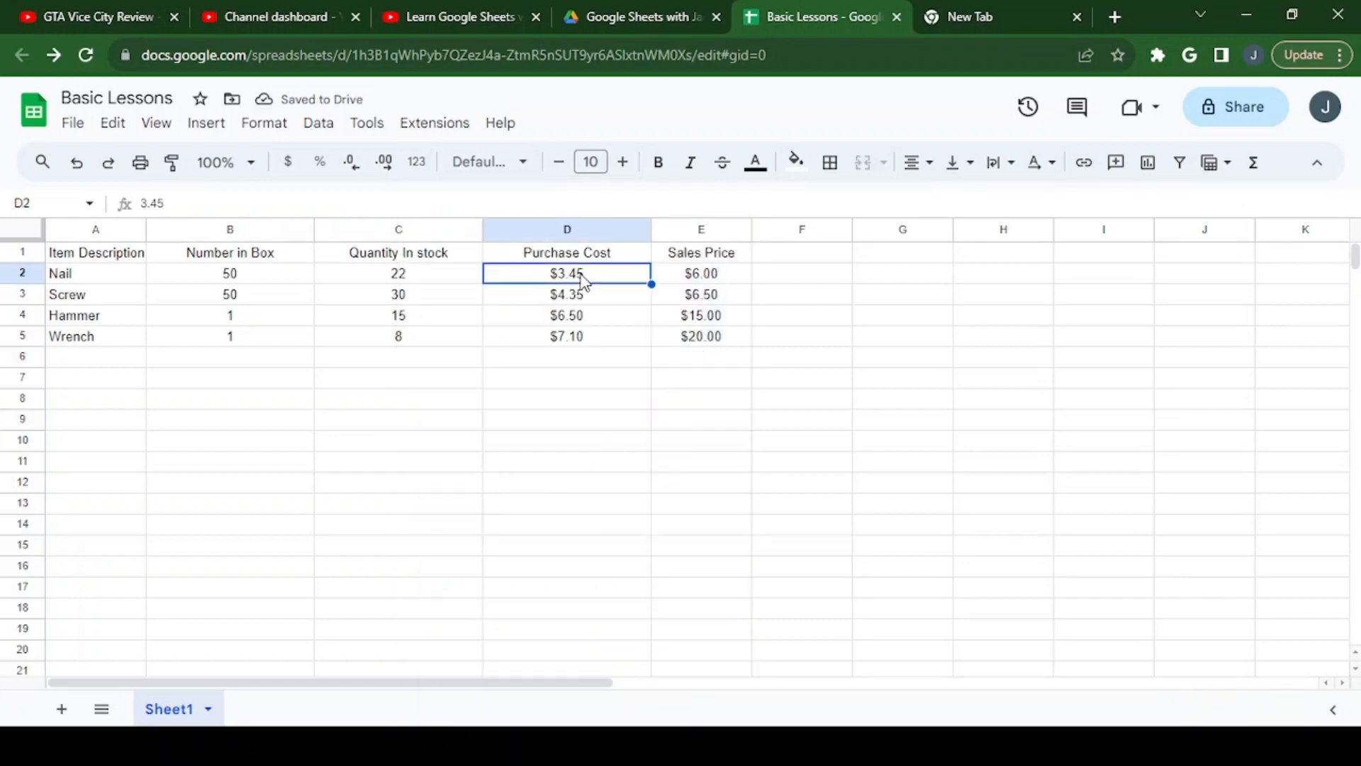
left_click(698, 278)
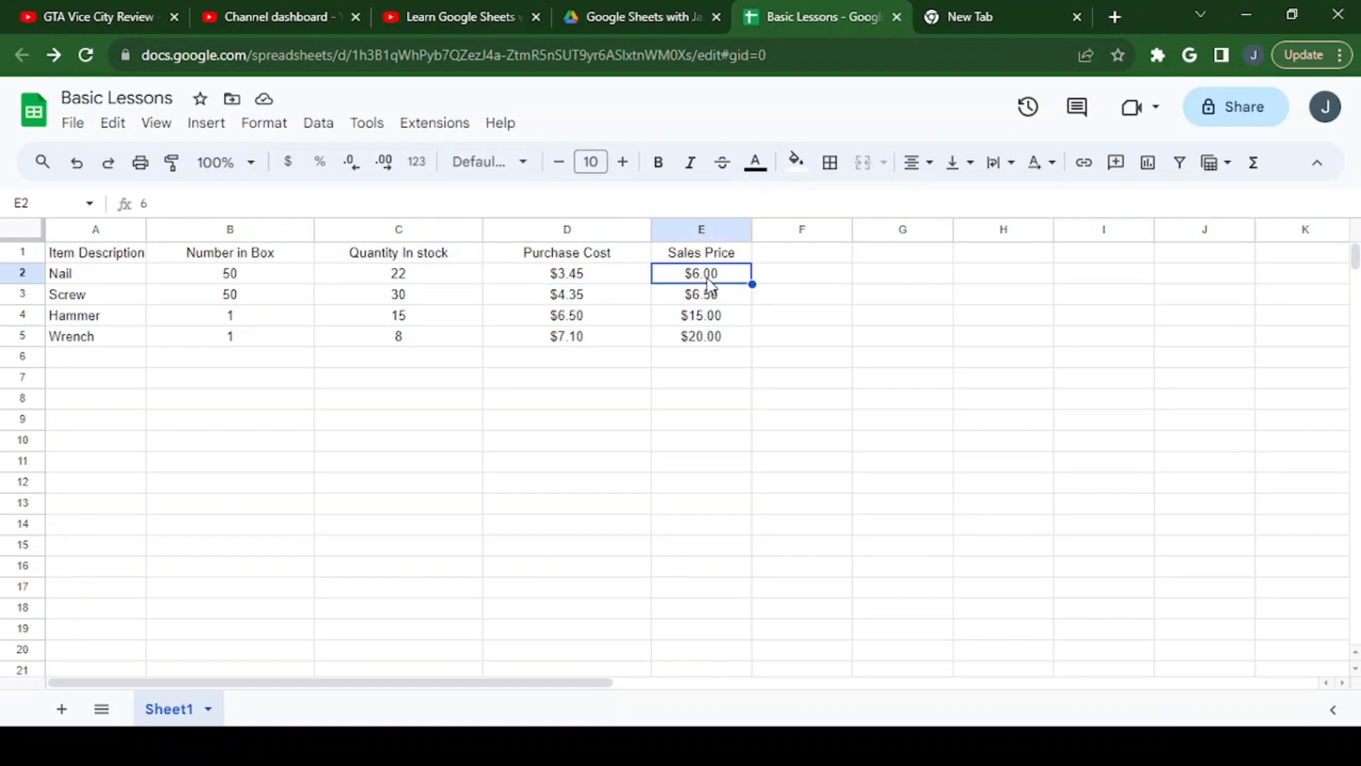
left_click(803, 257)
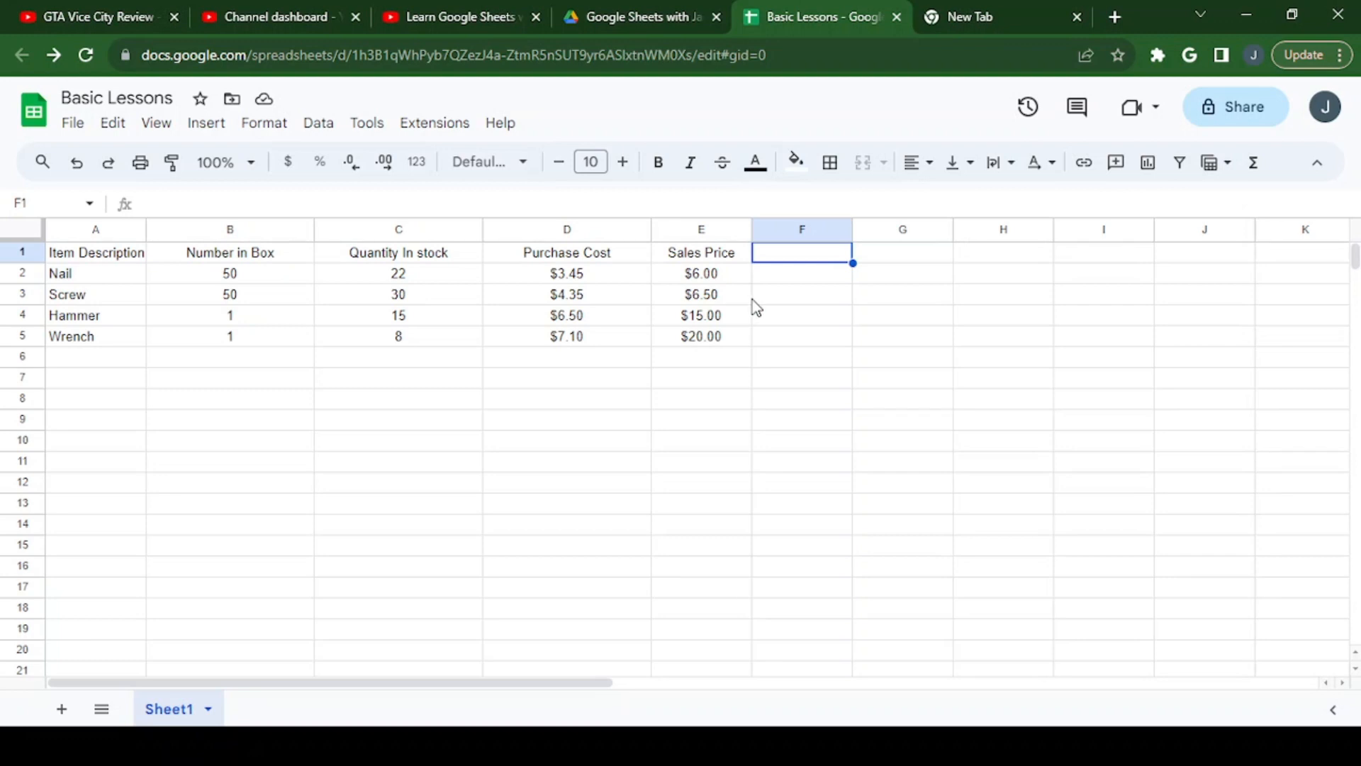
type("Profi")
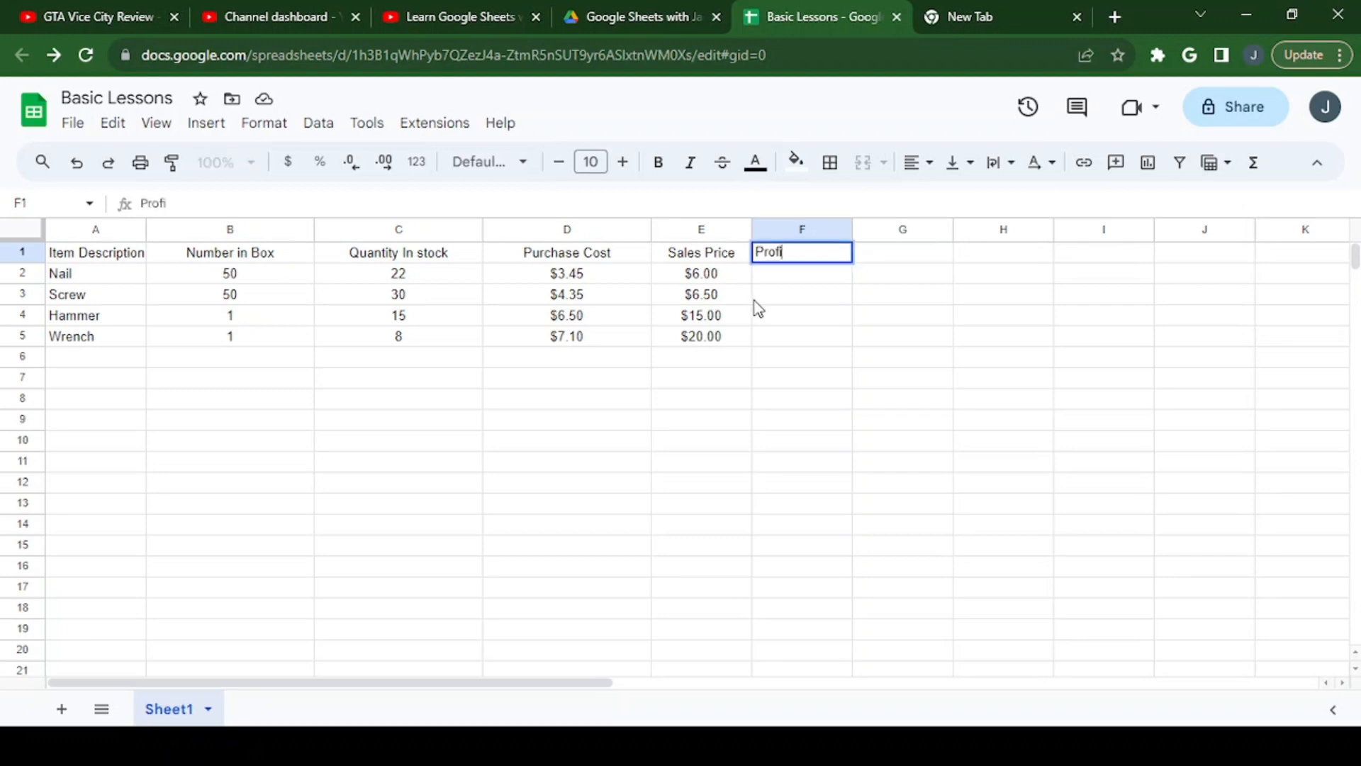
type("t Margin")
key("Return")
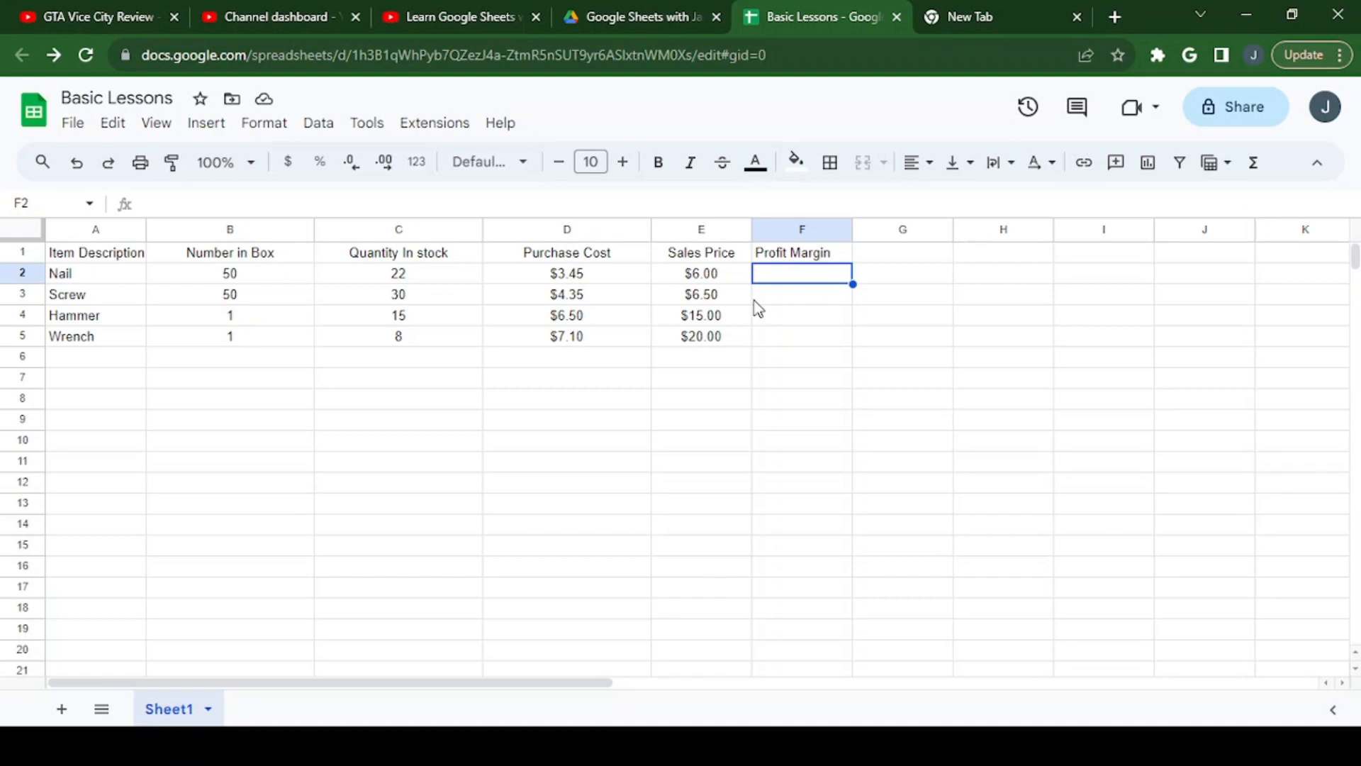
key("Up")
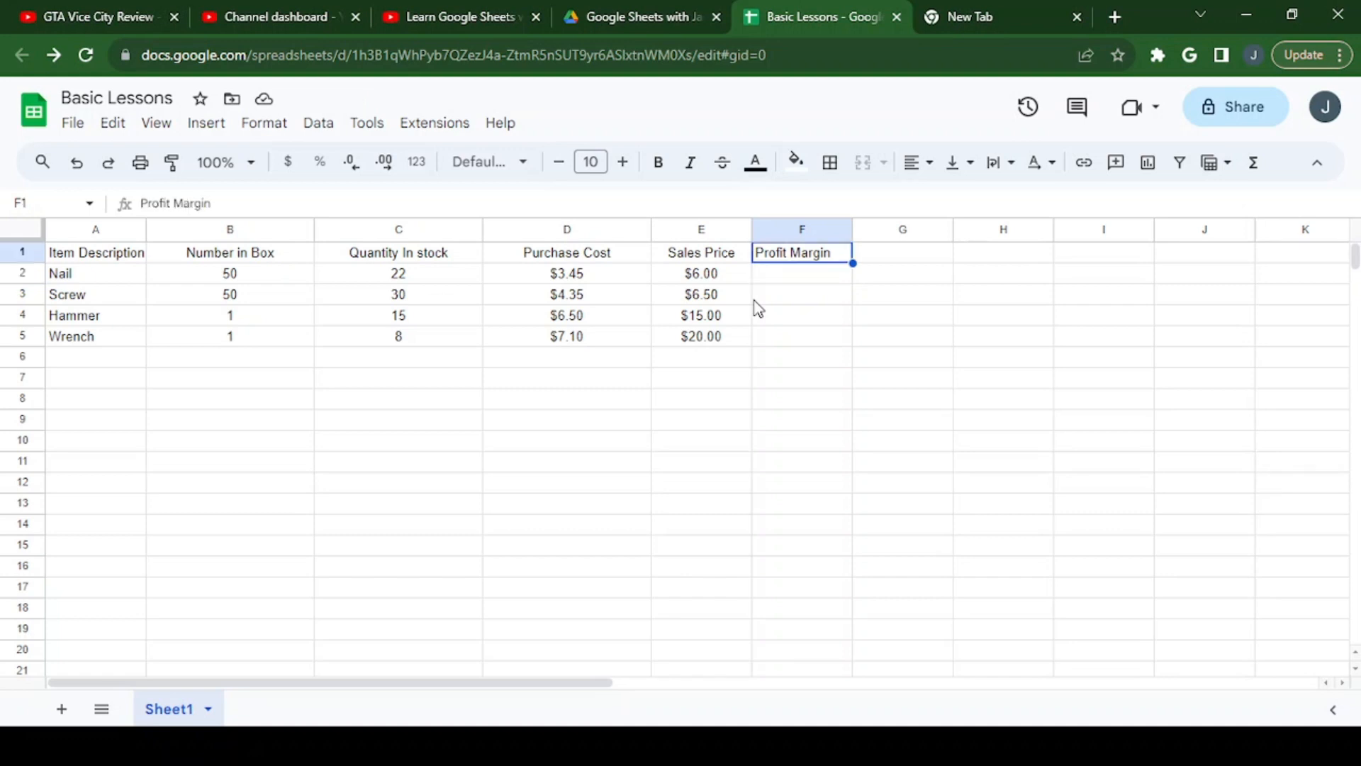
left_click(279, 203)
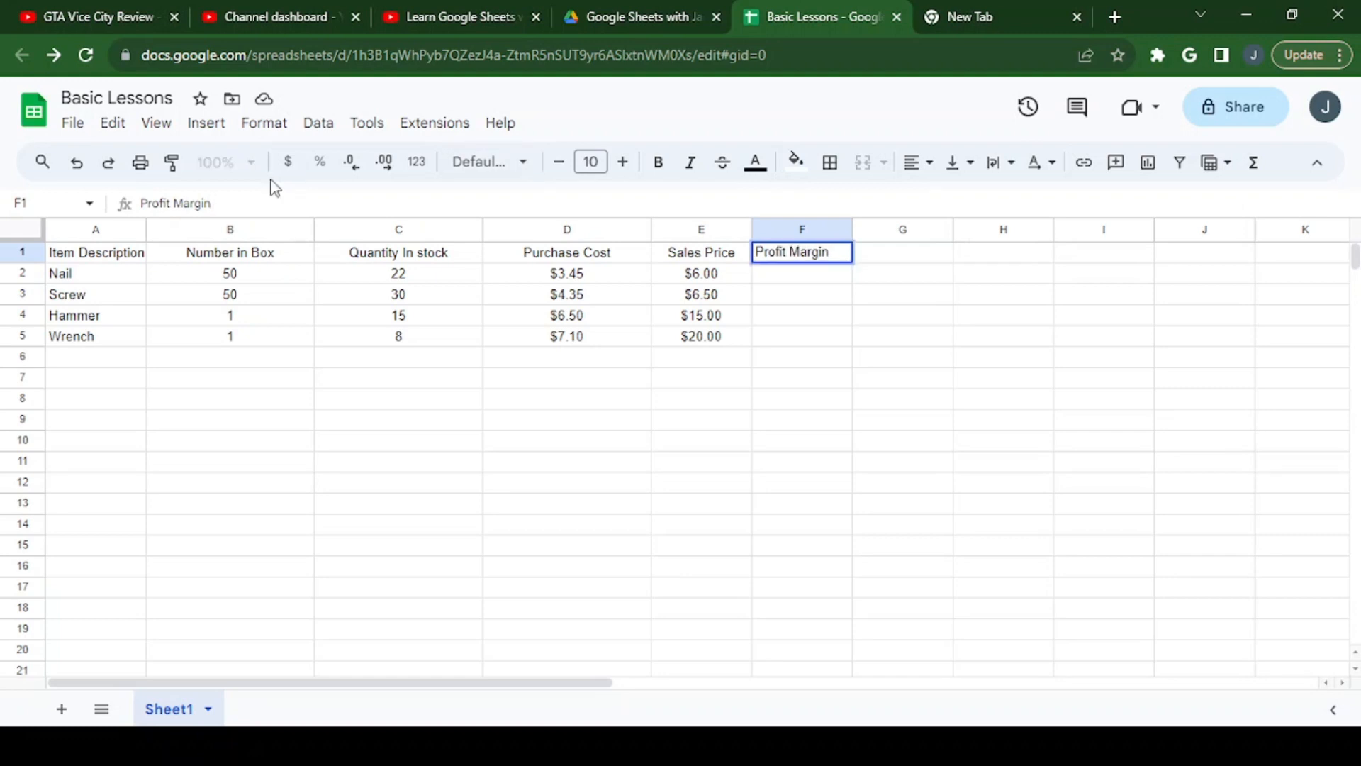
type("($)")
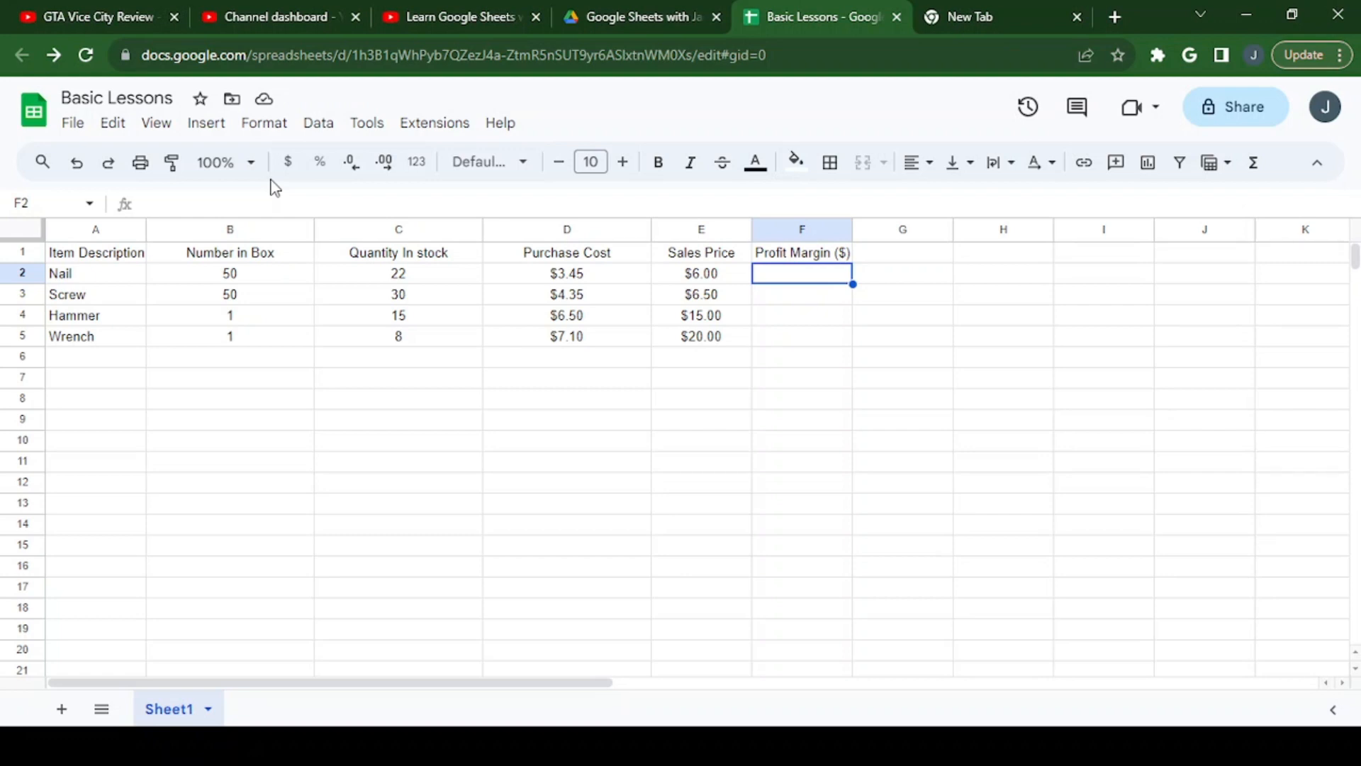
Step: Enter the formula =E2-D2 in F2 to subtract the Nail's purchase cost from its sales price
type("=")
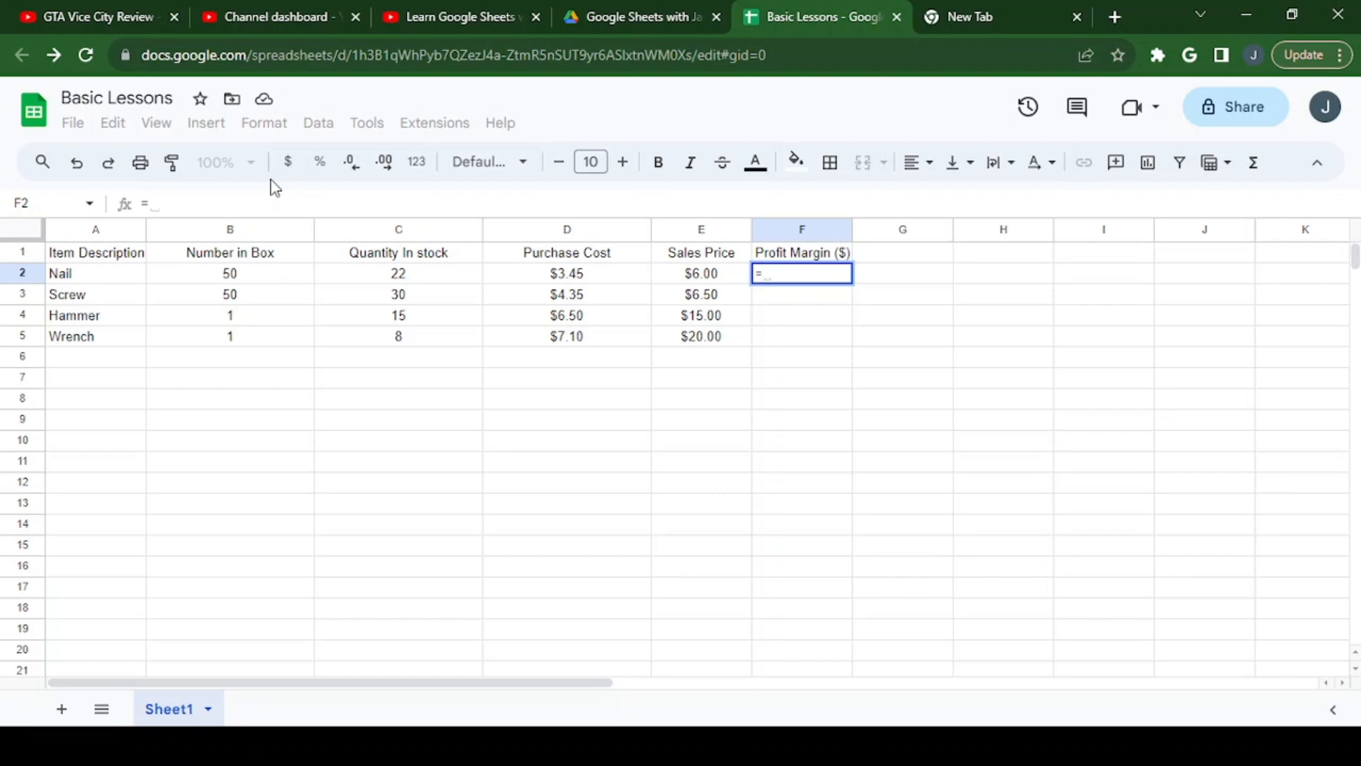
key("Left")
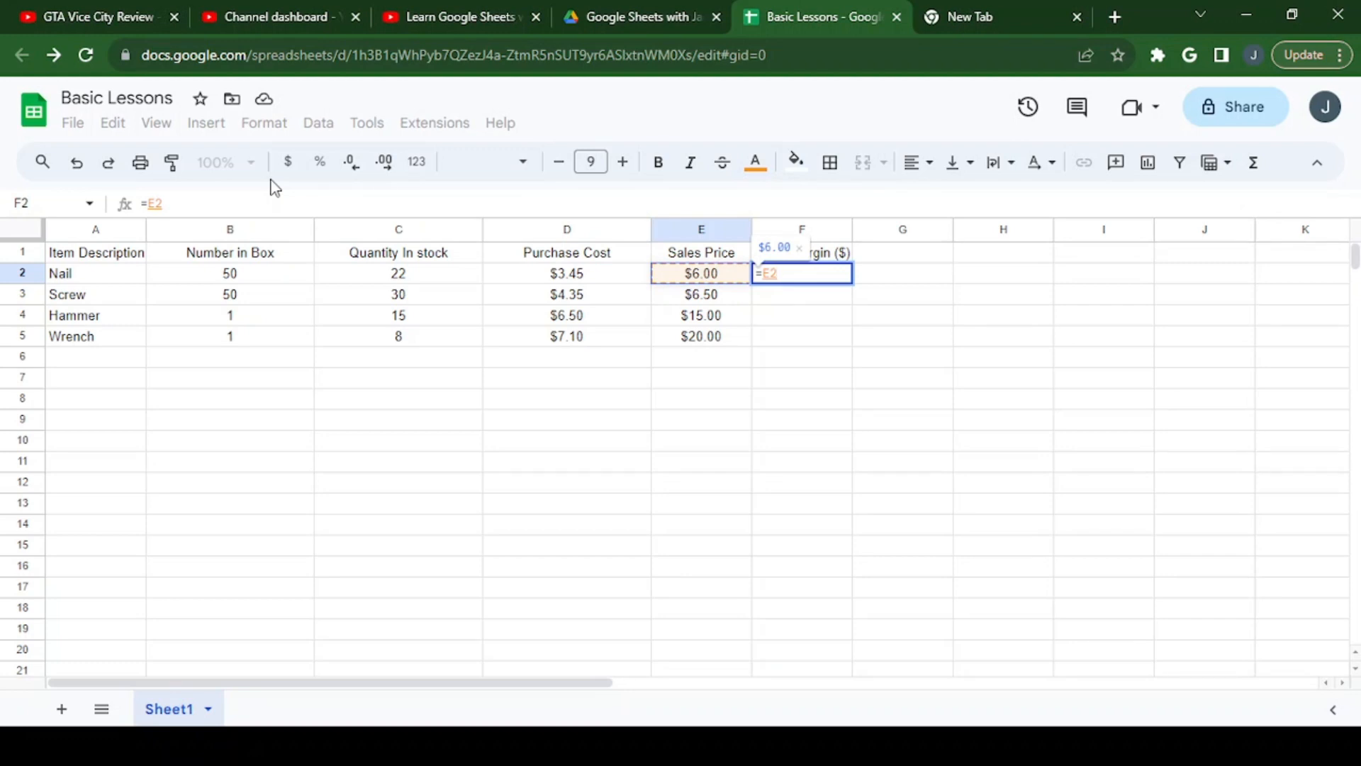
type("-D2")
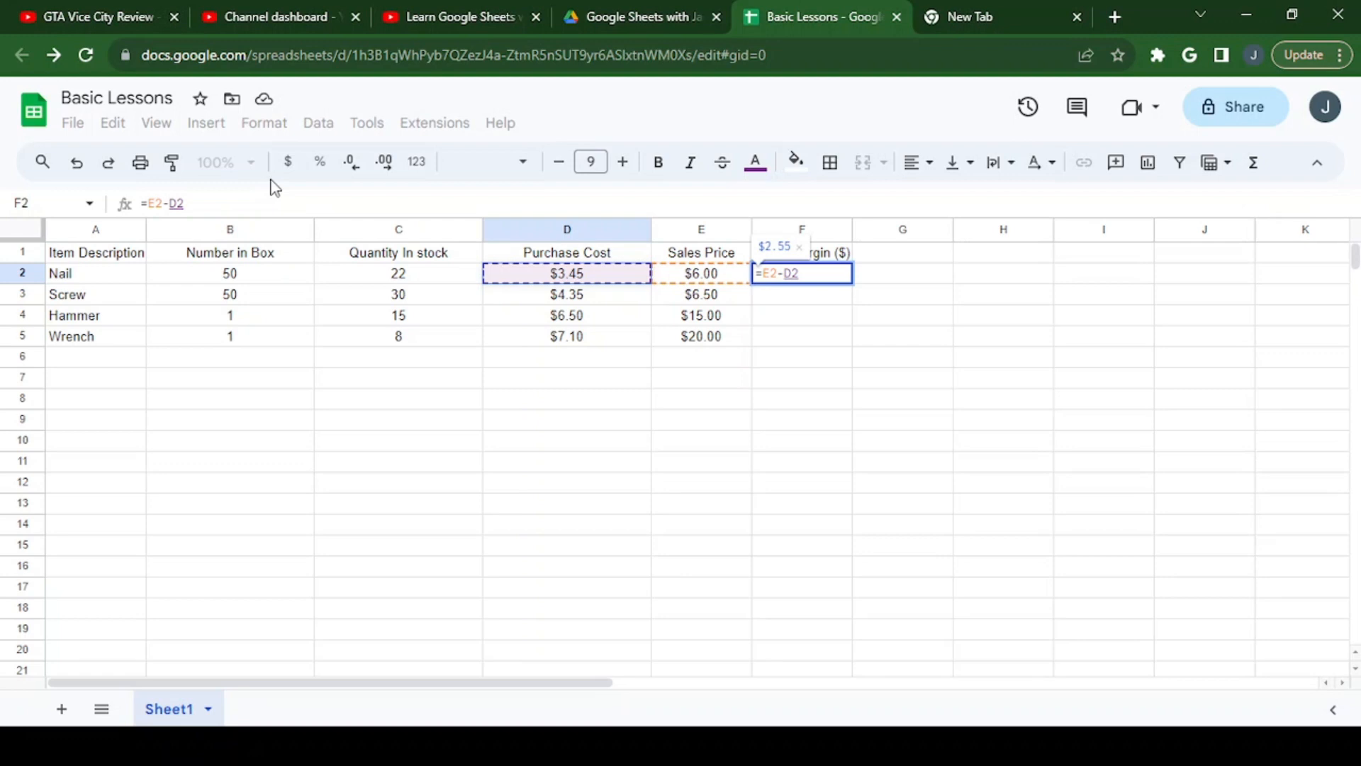
key("Return")
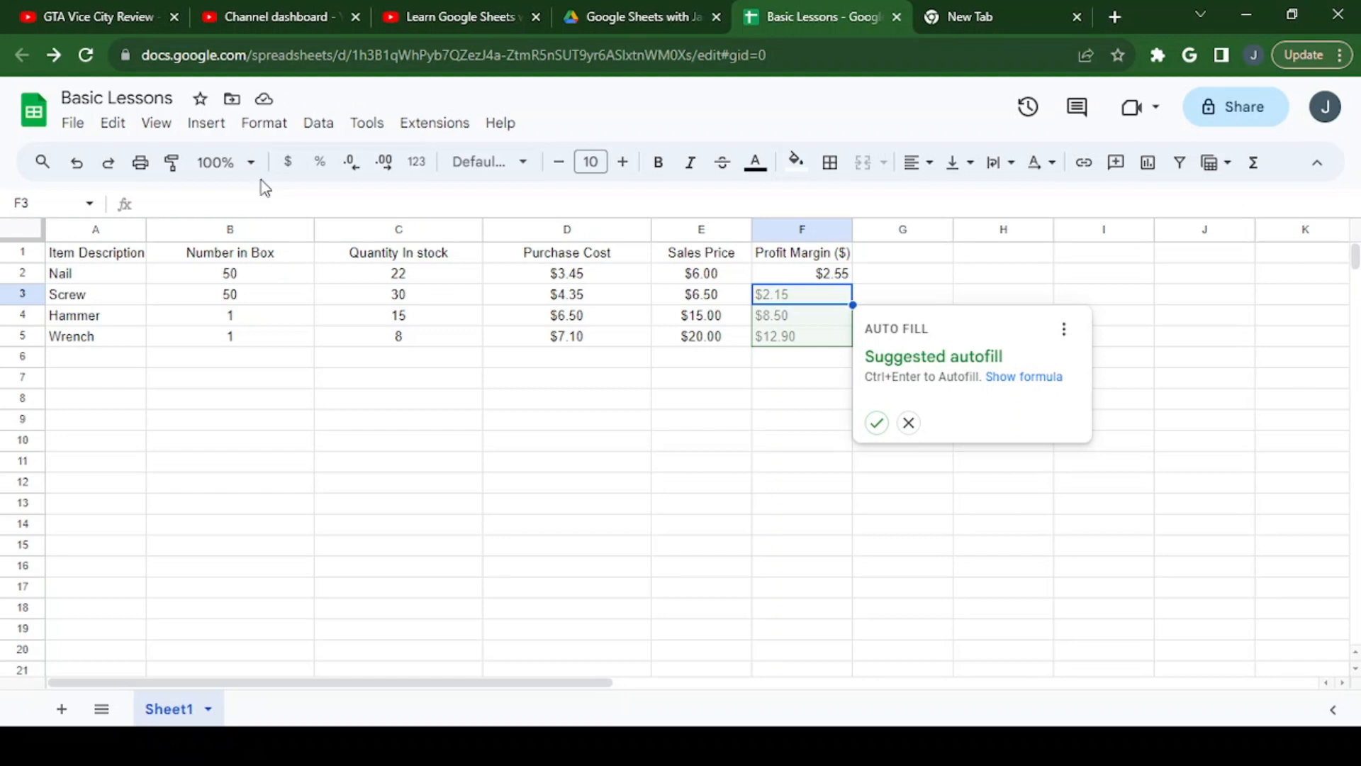
Step: Reject the suggested autofill for F3:F5 and center the whole Profit Margin ($) column horizontally
left_click(908, 422)
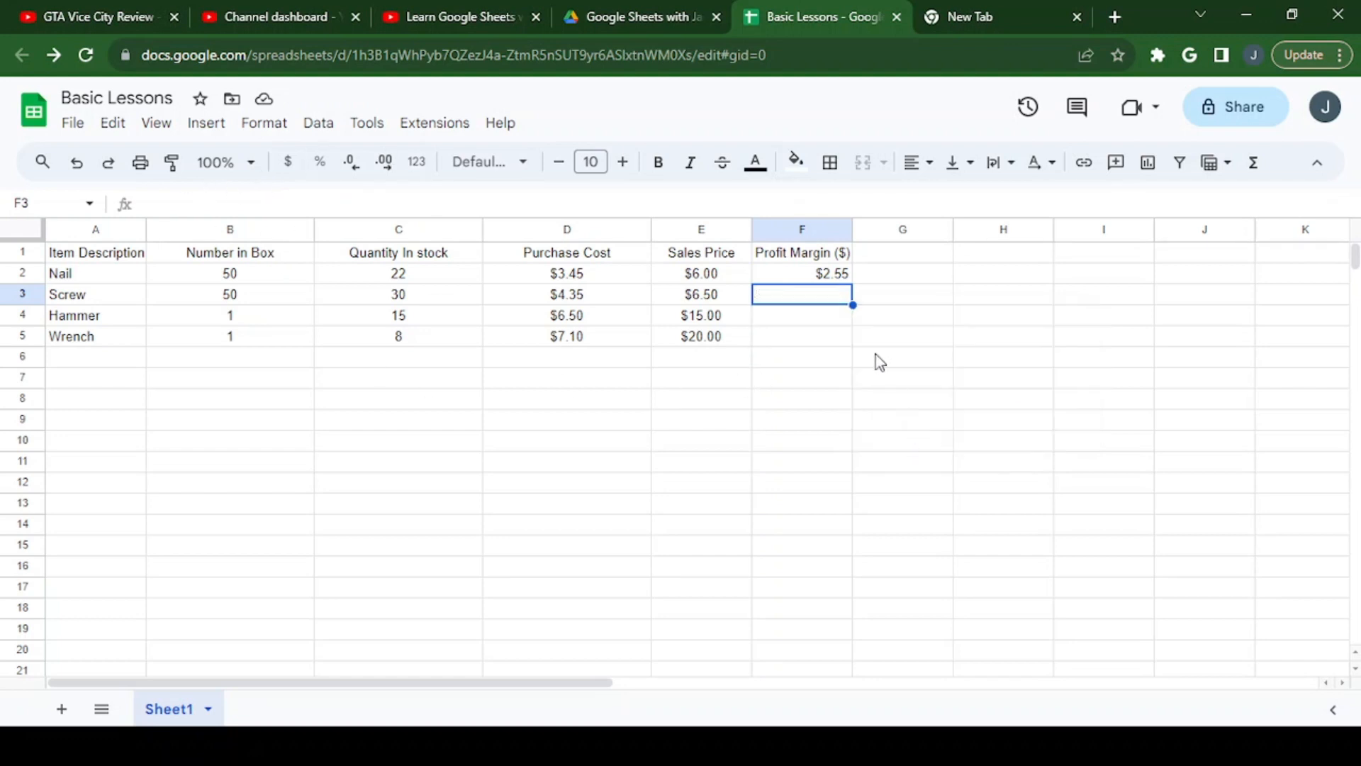
left_click(826, 281)
left_click(817, 231)
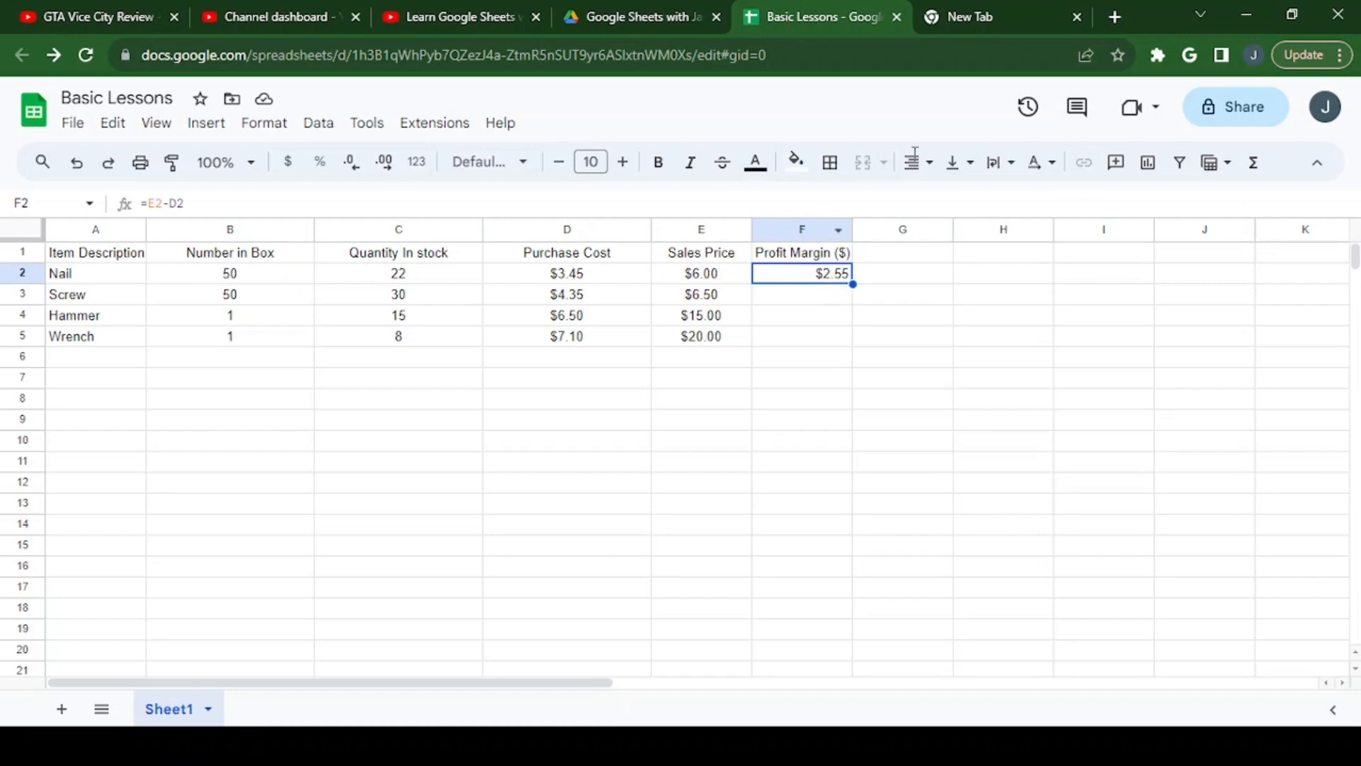
left_click(926, 165)
left_click(952, 207)
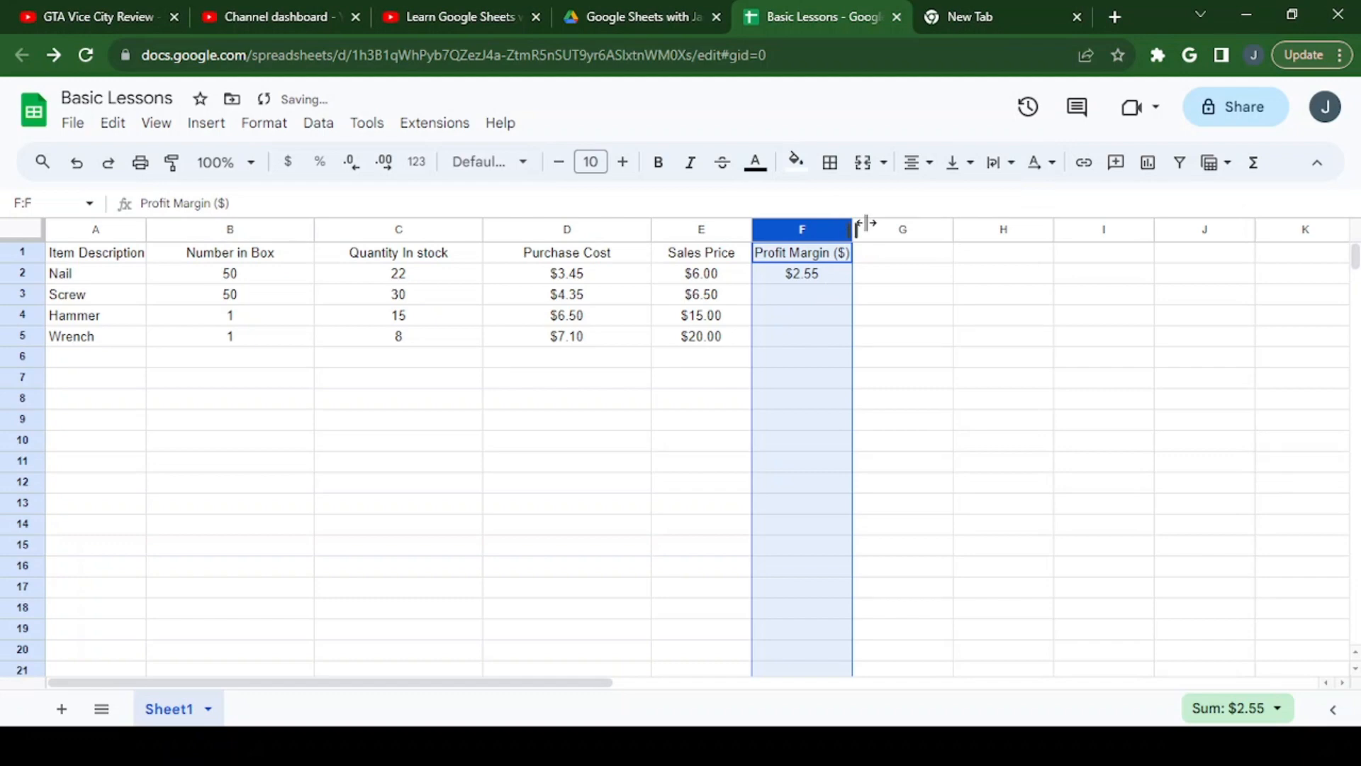
Step: Widen the Profit Margin ($) and Sales Price columns slightly so their headers have more room
left_click_drag(866, 223, 880, 224)
left_click_drag(751, 229, 772, 229)
Step: Copy the Nail's profit margin formula from F2 and paste it into F3:F5 for Screw, Hammer and Wrench
left_click(861, 281)
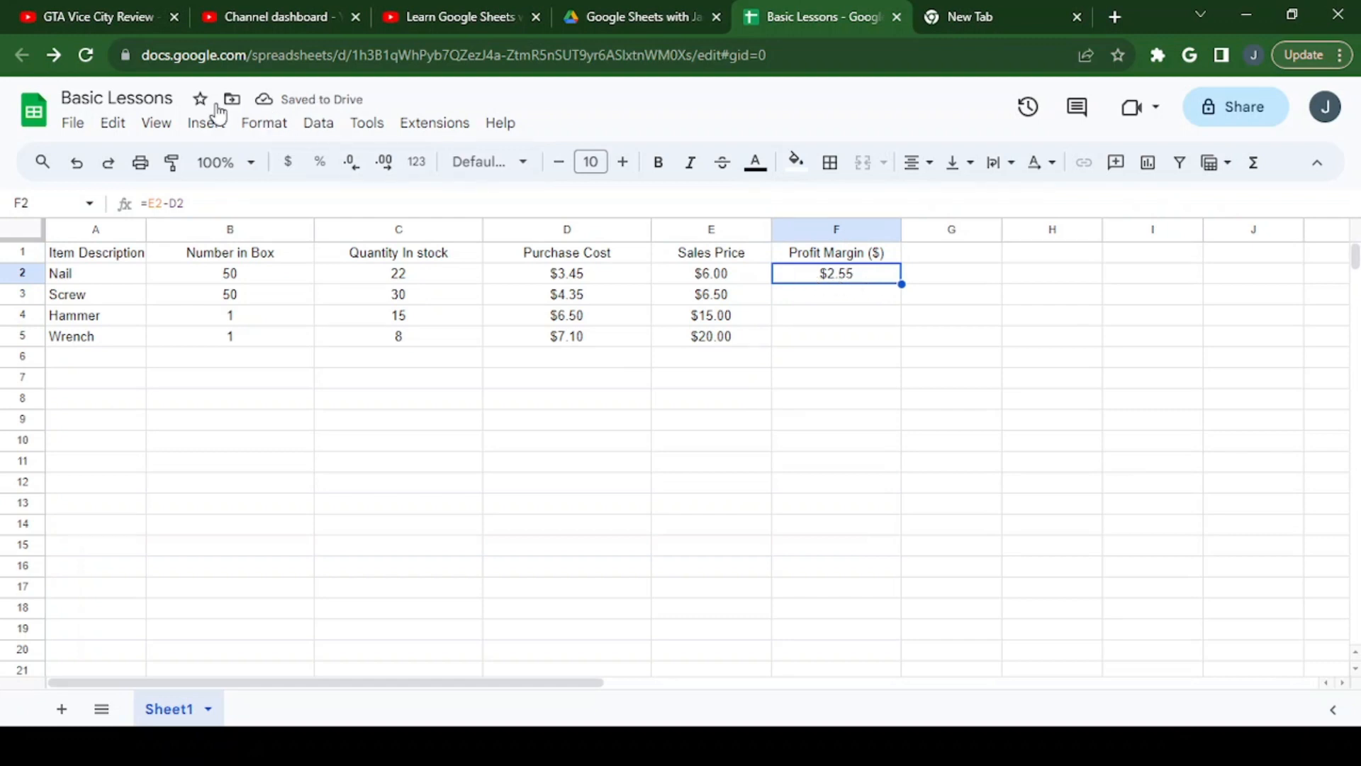
left_click(110, 125)
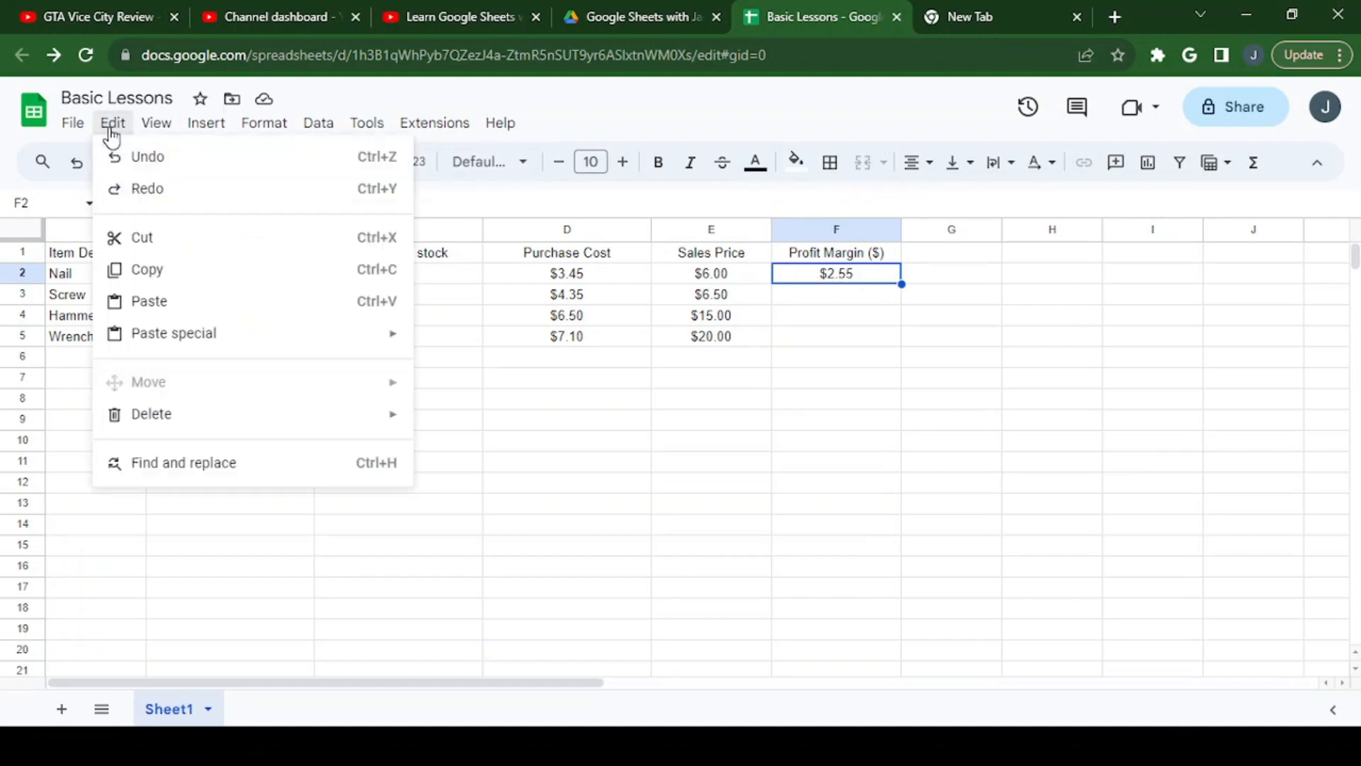
left_click(149, 273)
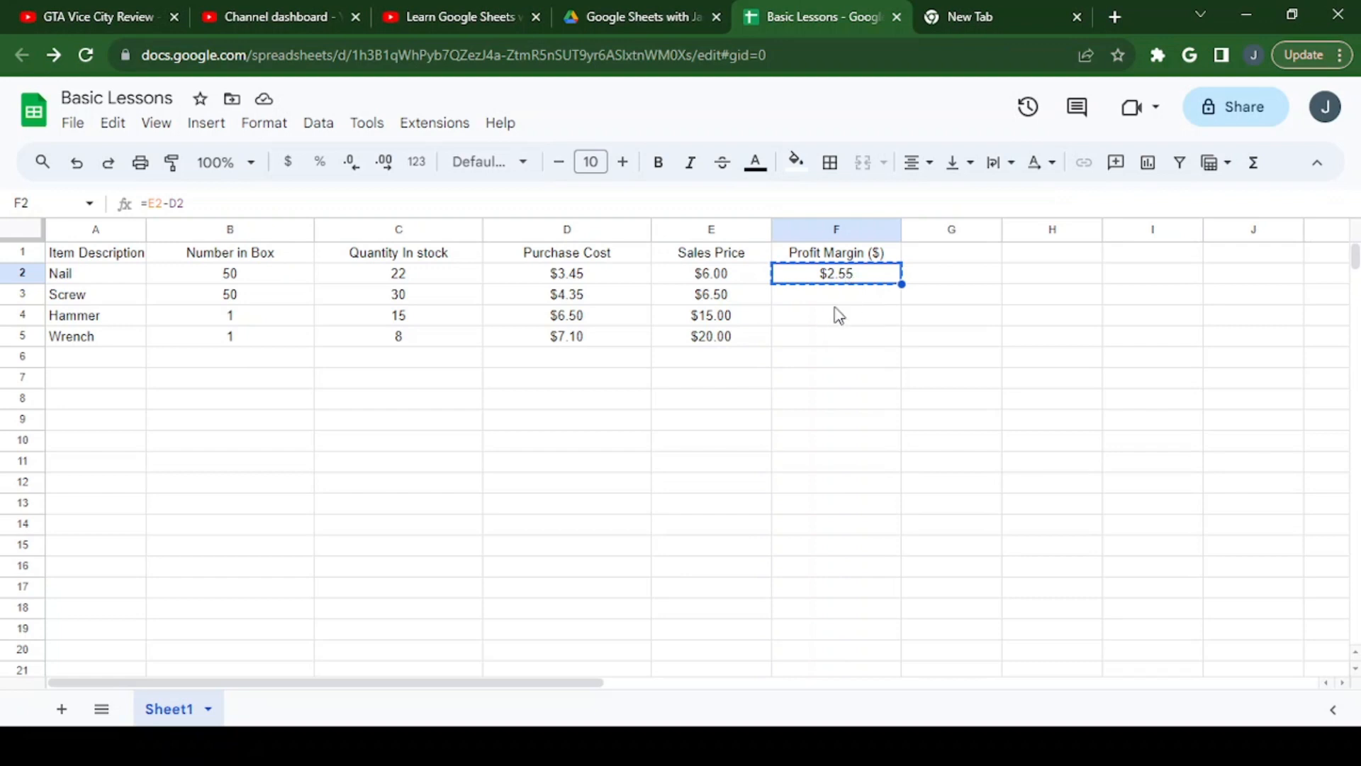
right_click(844, 277)
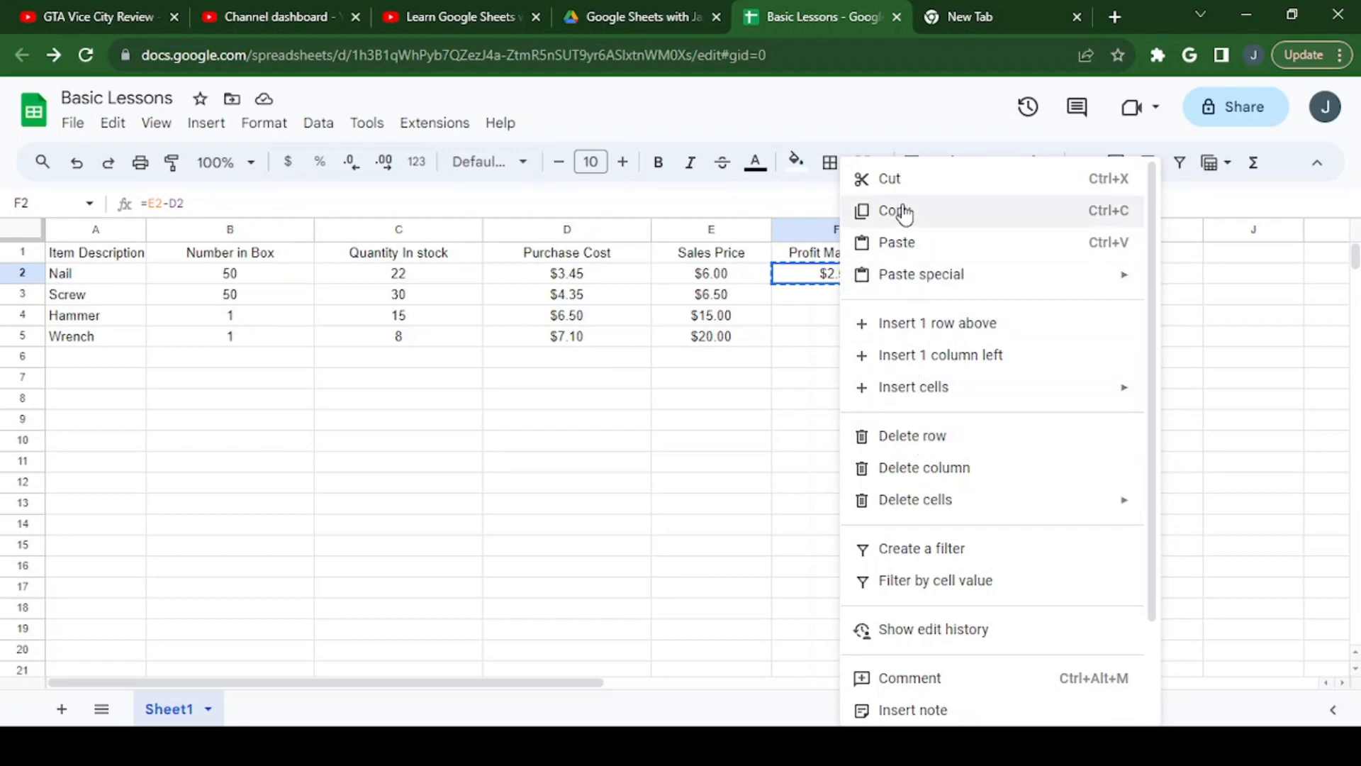
left_click(806, 282)
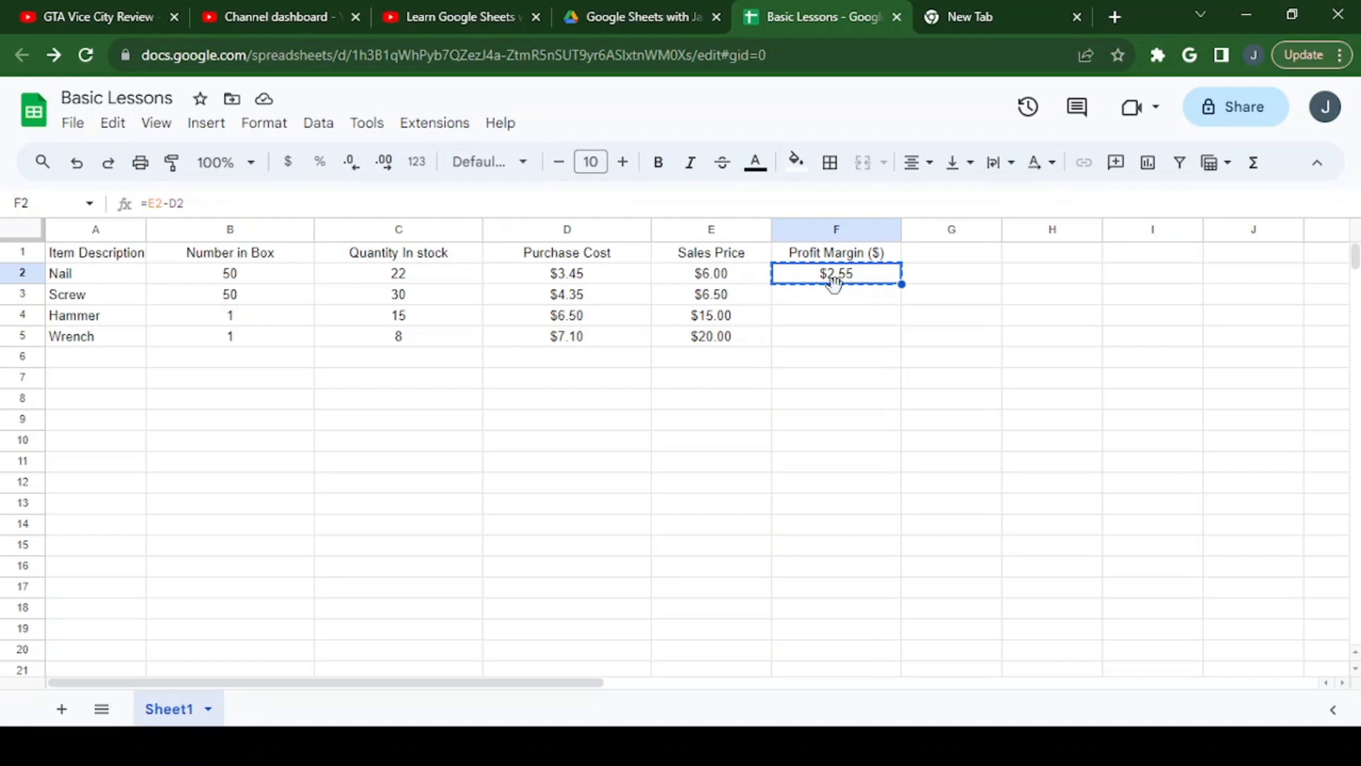
left_click_drag(824, 294, 827, 339)
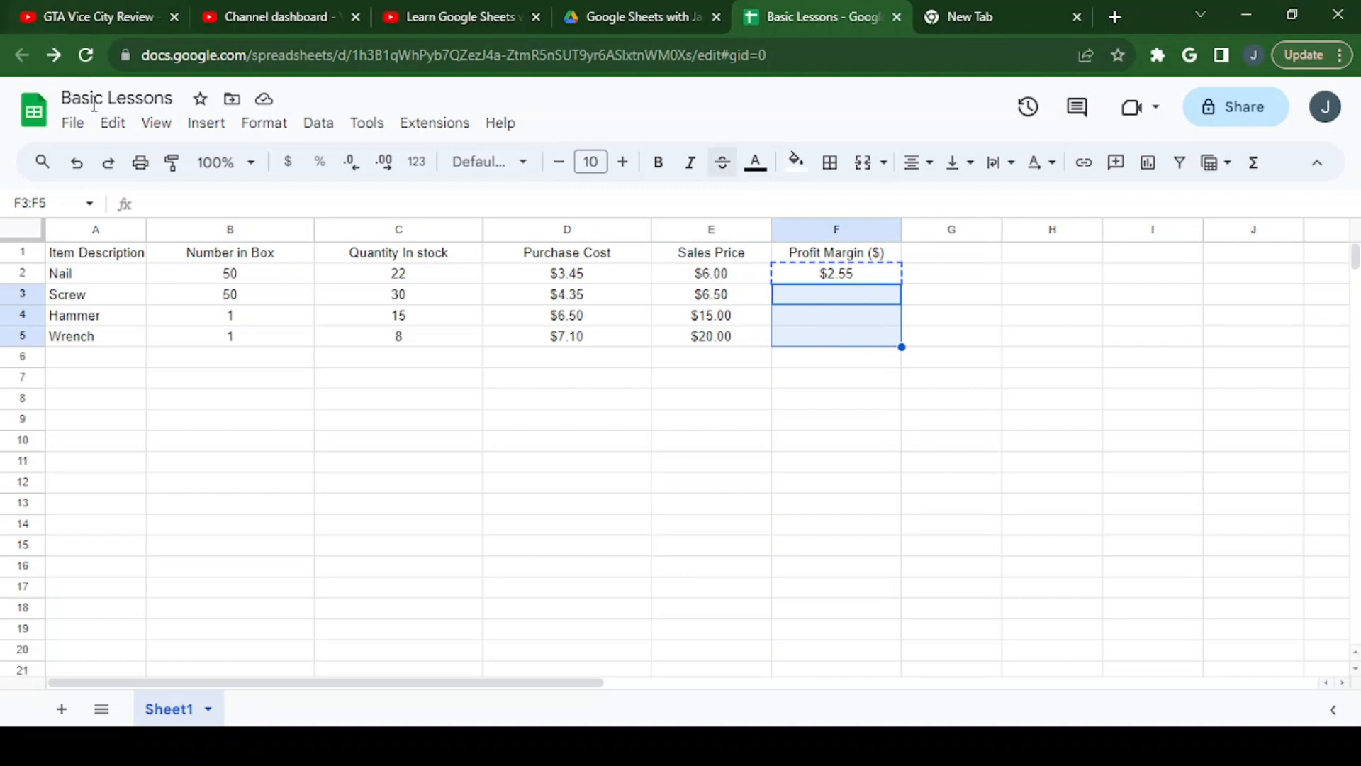
left_click(117, 127)
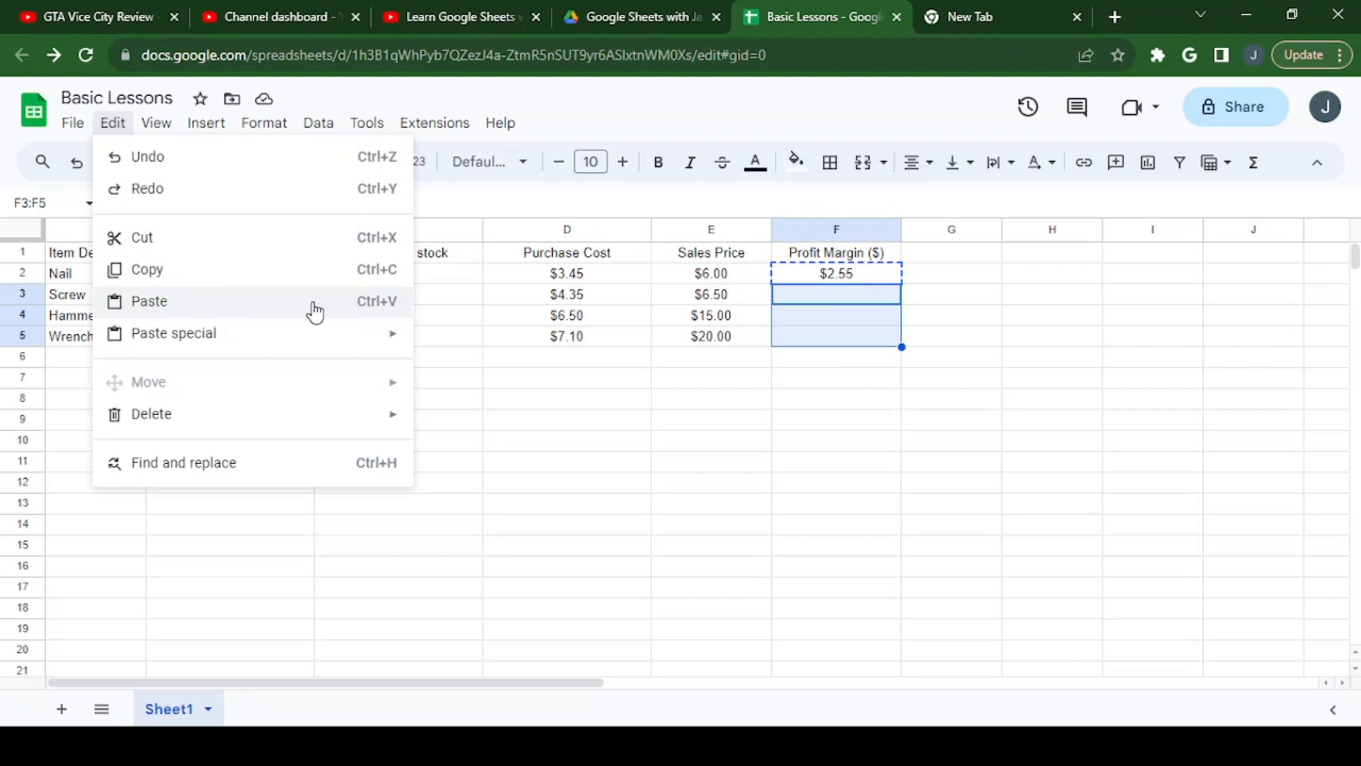
left_click(193, 307)
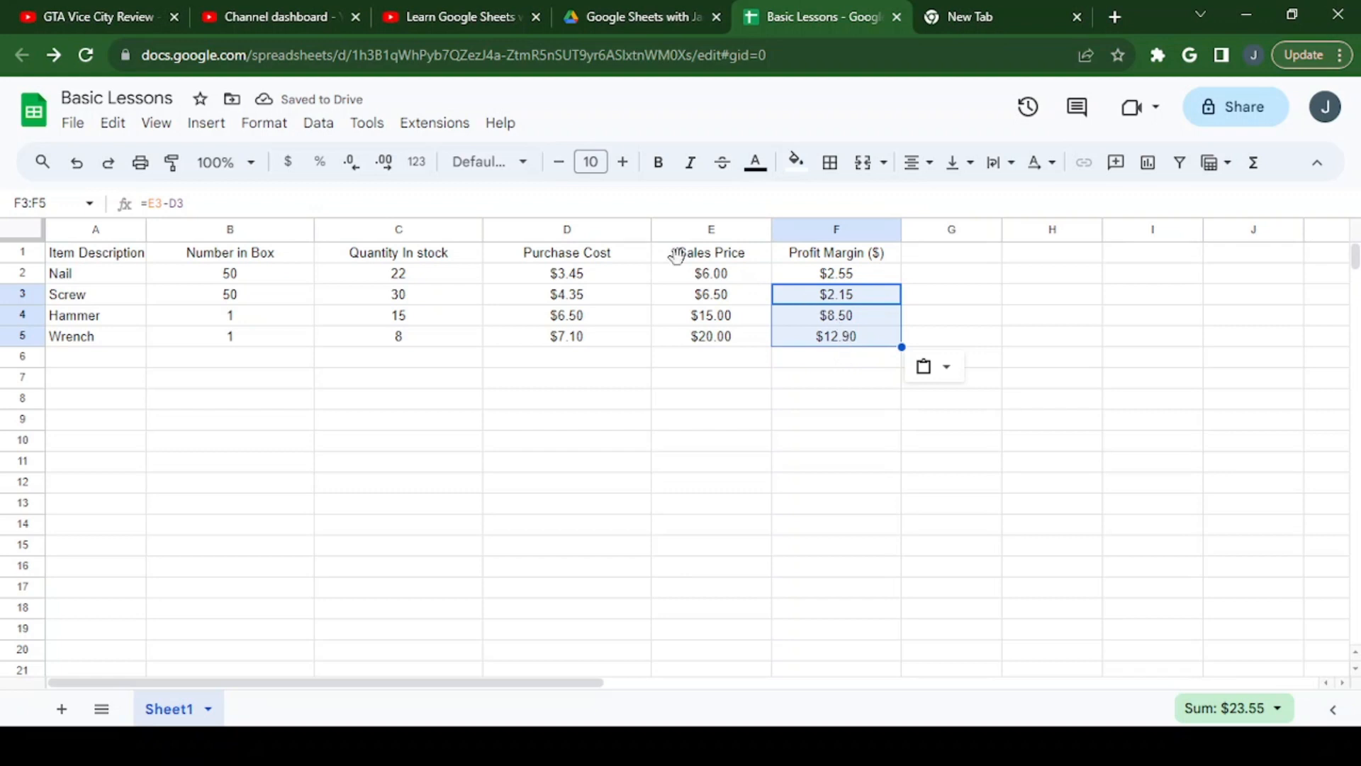
Step: Examine the profit margin formulas in column F and the sales price and purchase cost cells they refer to
key("Up")
left_click(807, 296)
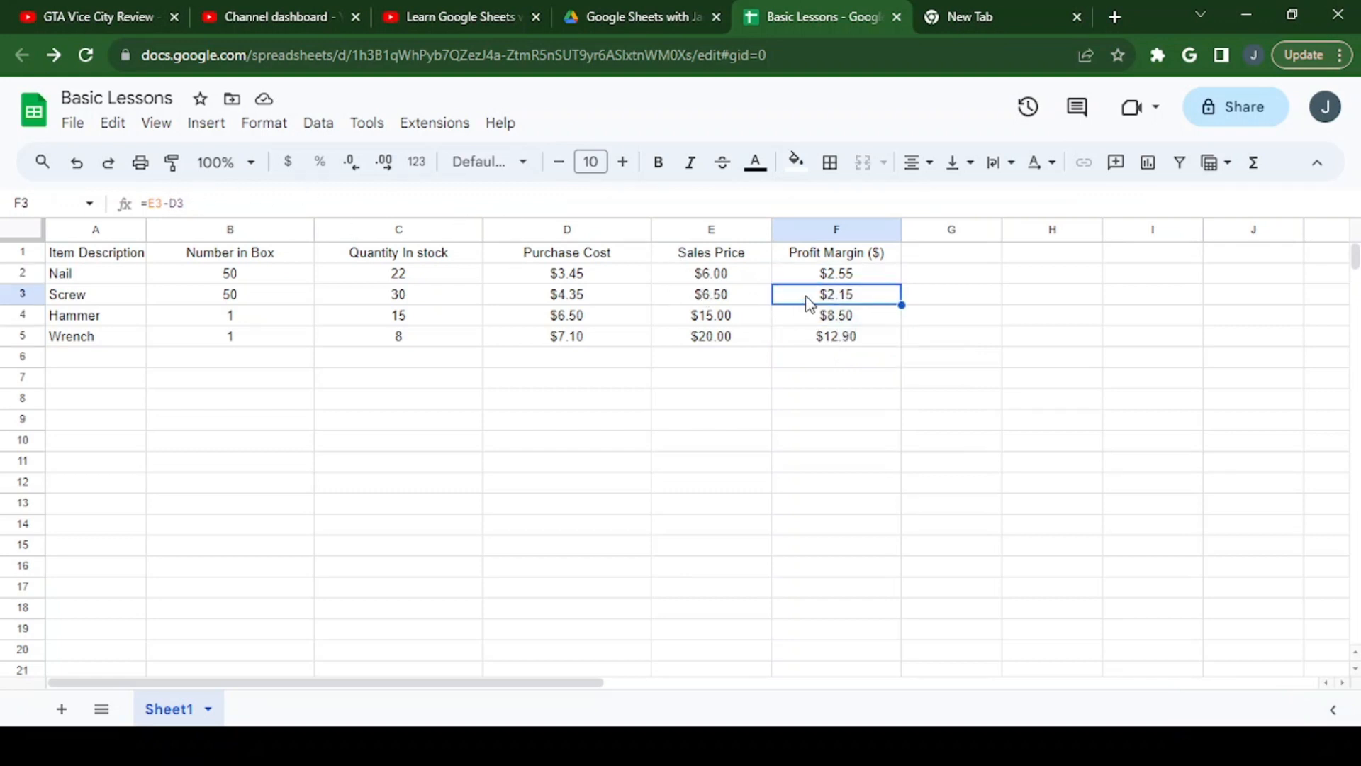
left_click(813, 279)
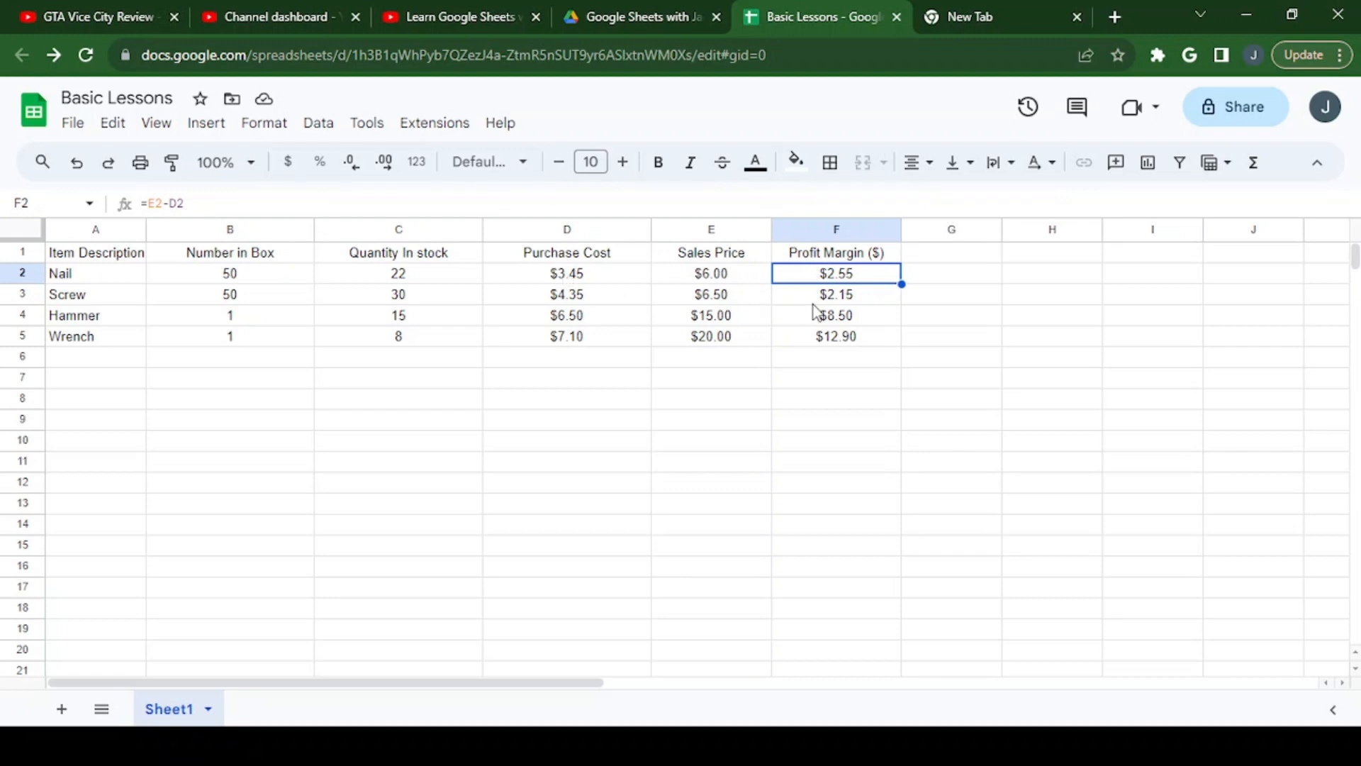
left_click(812, 301)
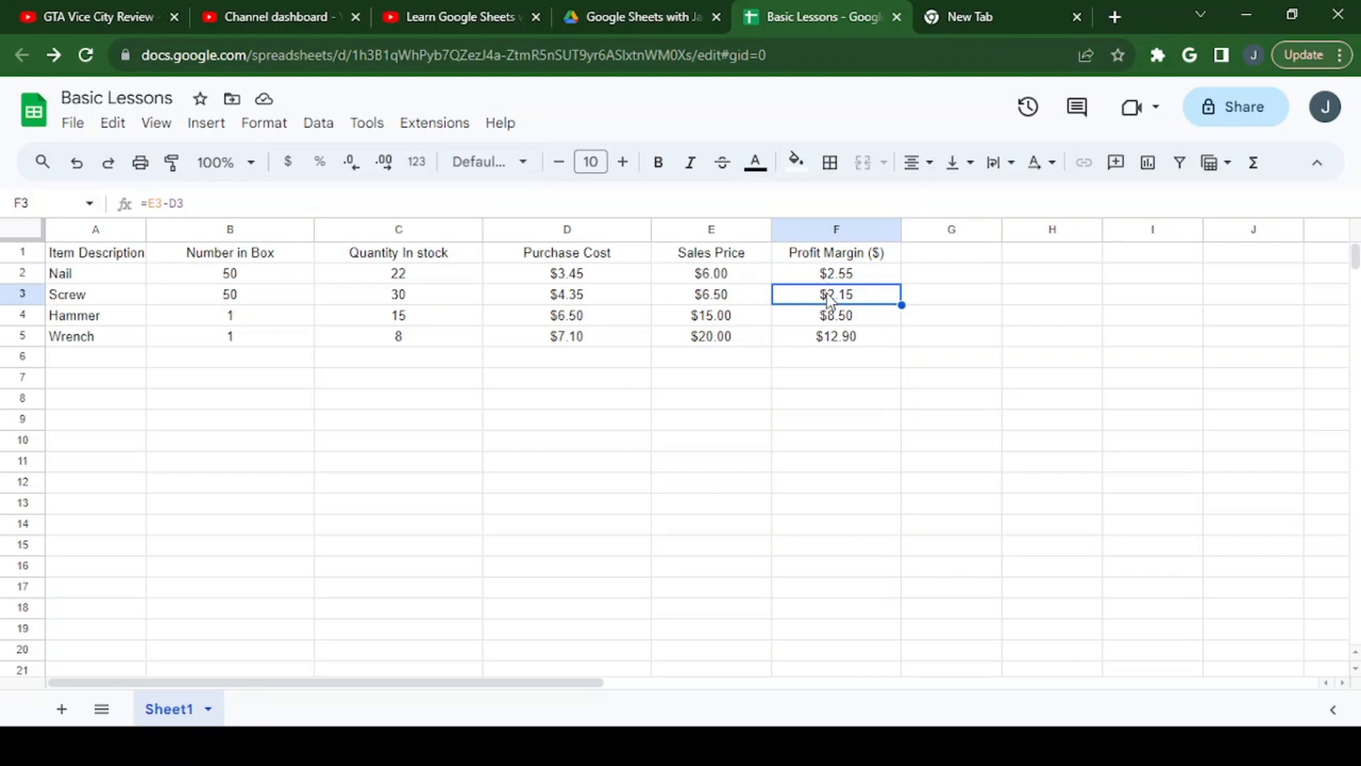
left_click(733, 295)
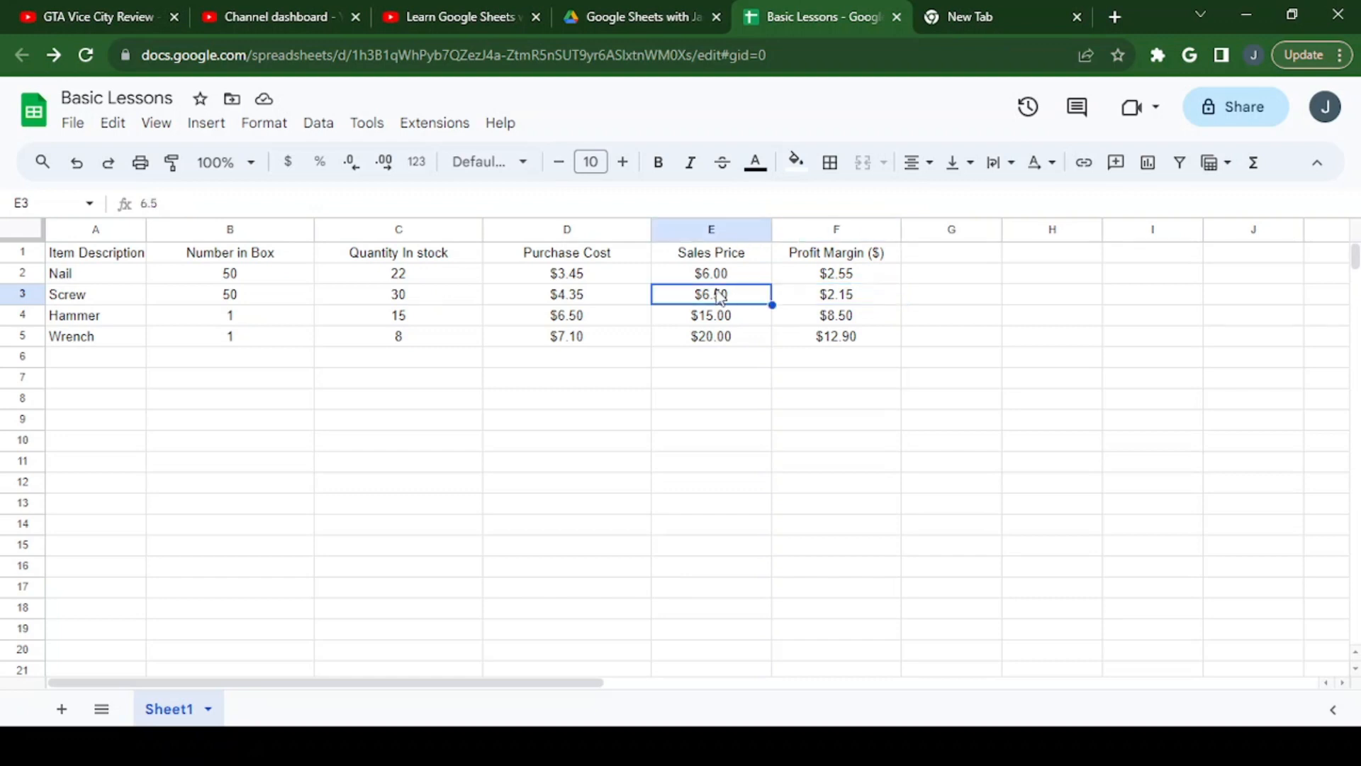
left_click(573, 299)
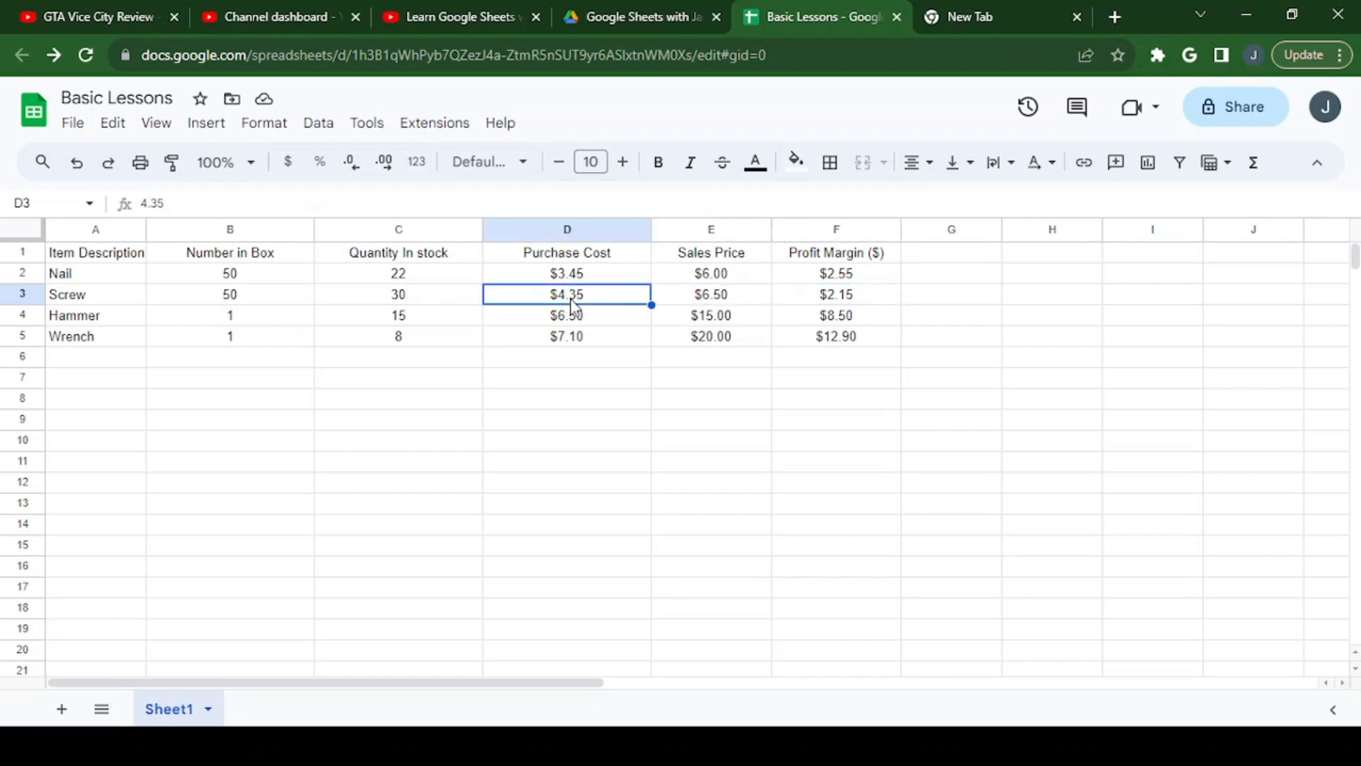
left_click(847, 320)
left_click(733, 314)
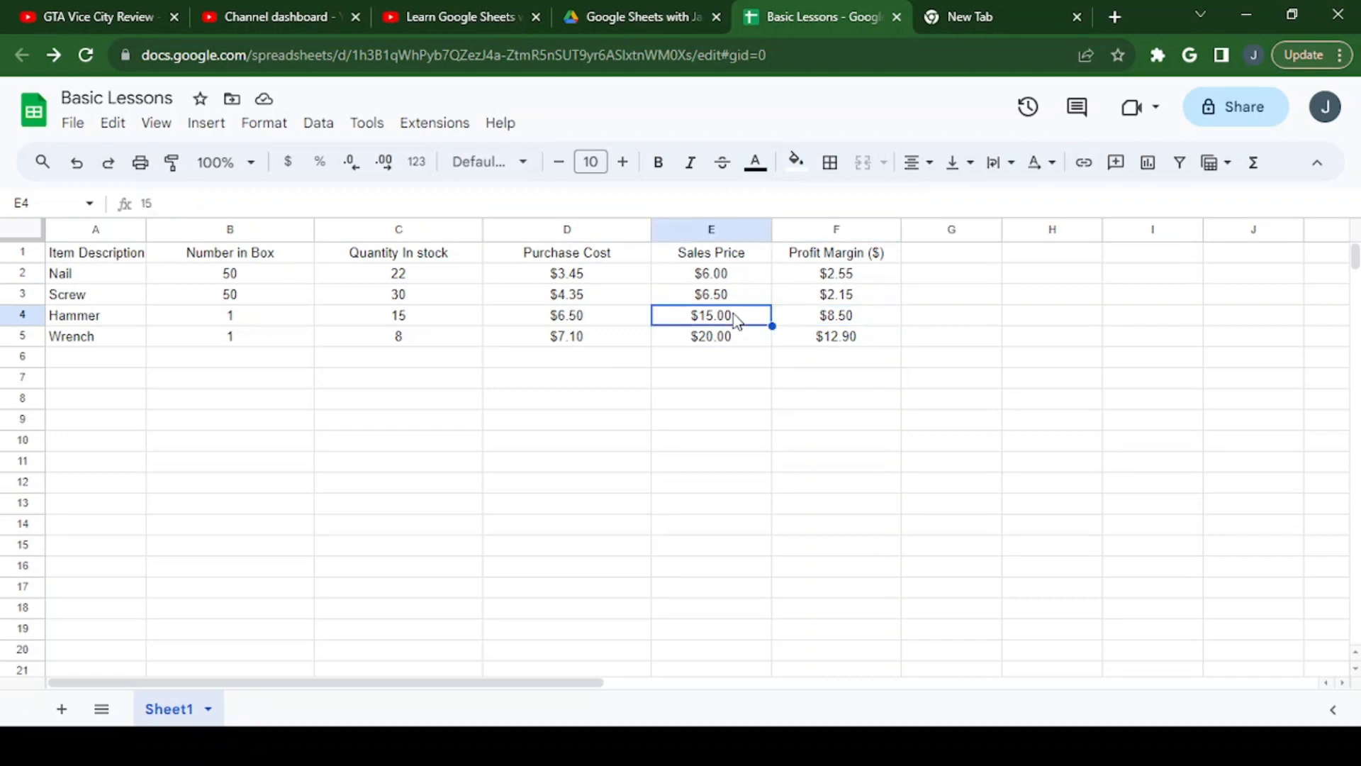
left_click(599, 323)
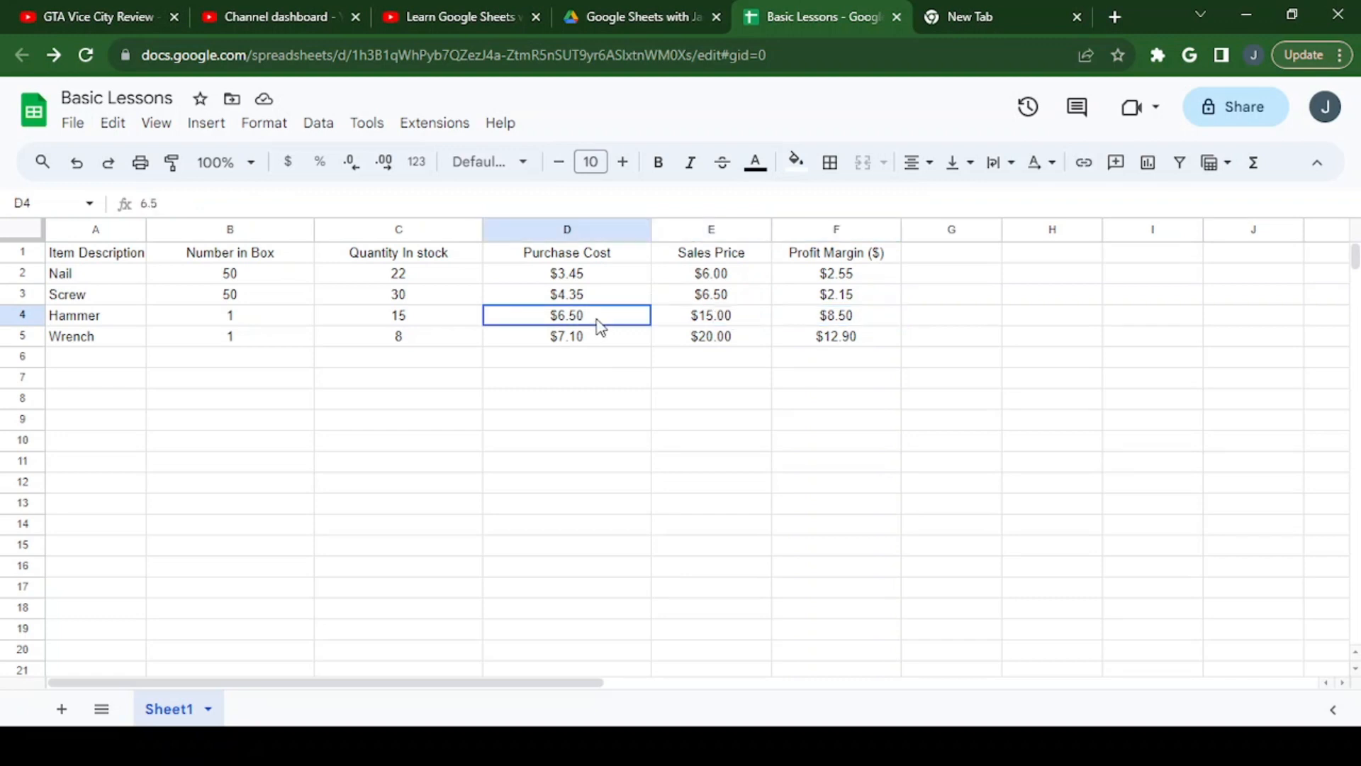
left_click(822, 340)
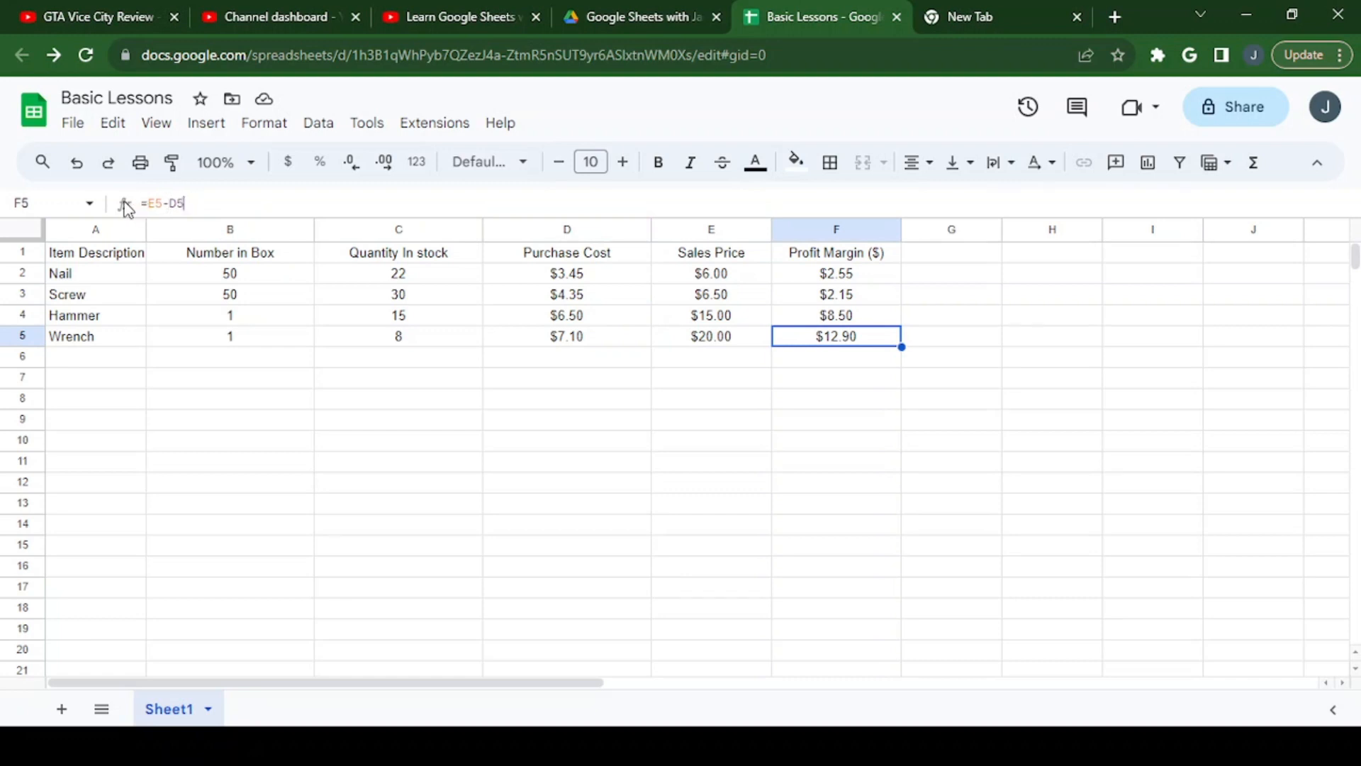
key("ctrl+a")
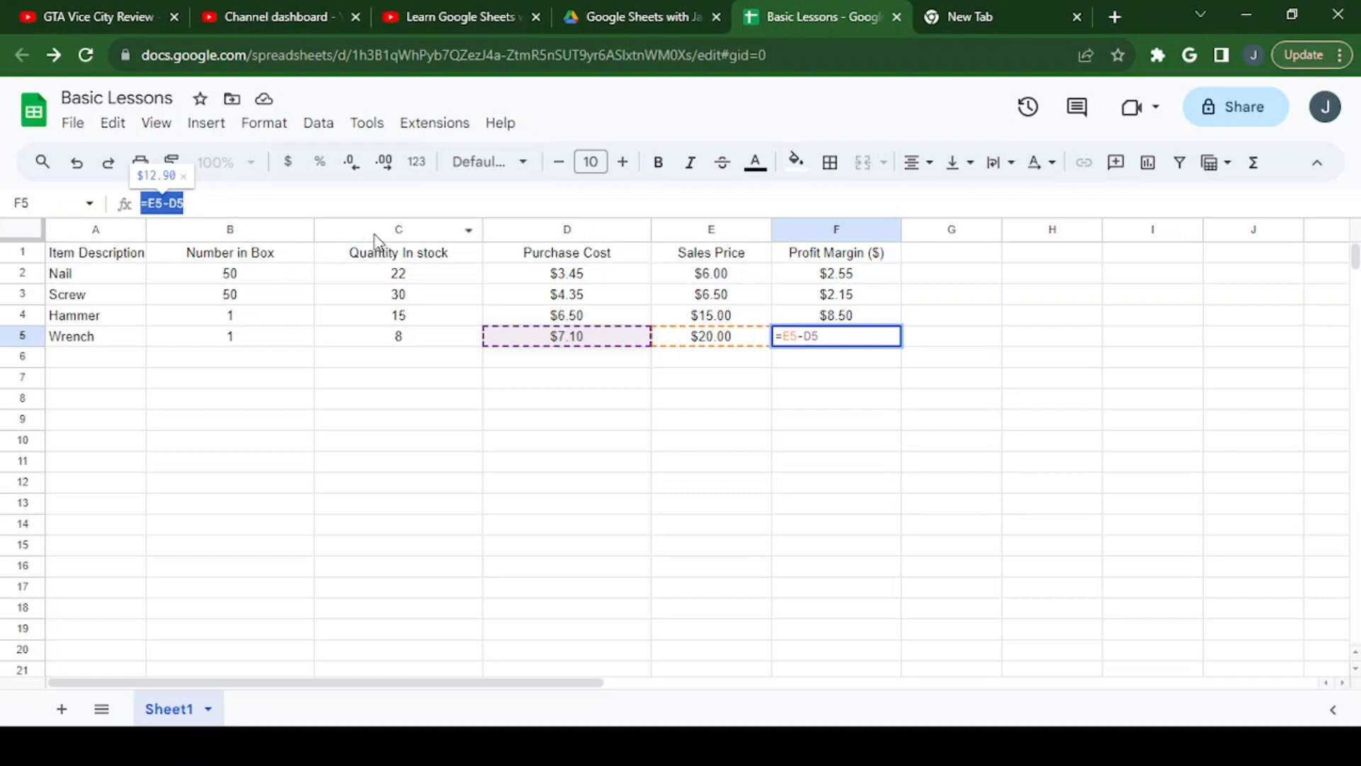
key("Escape")
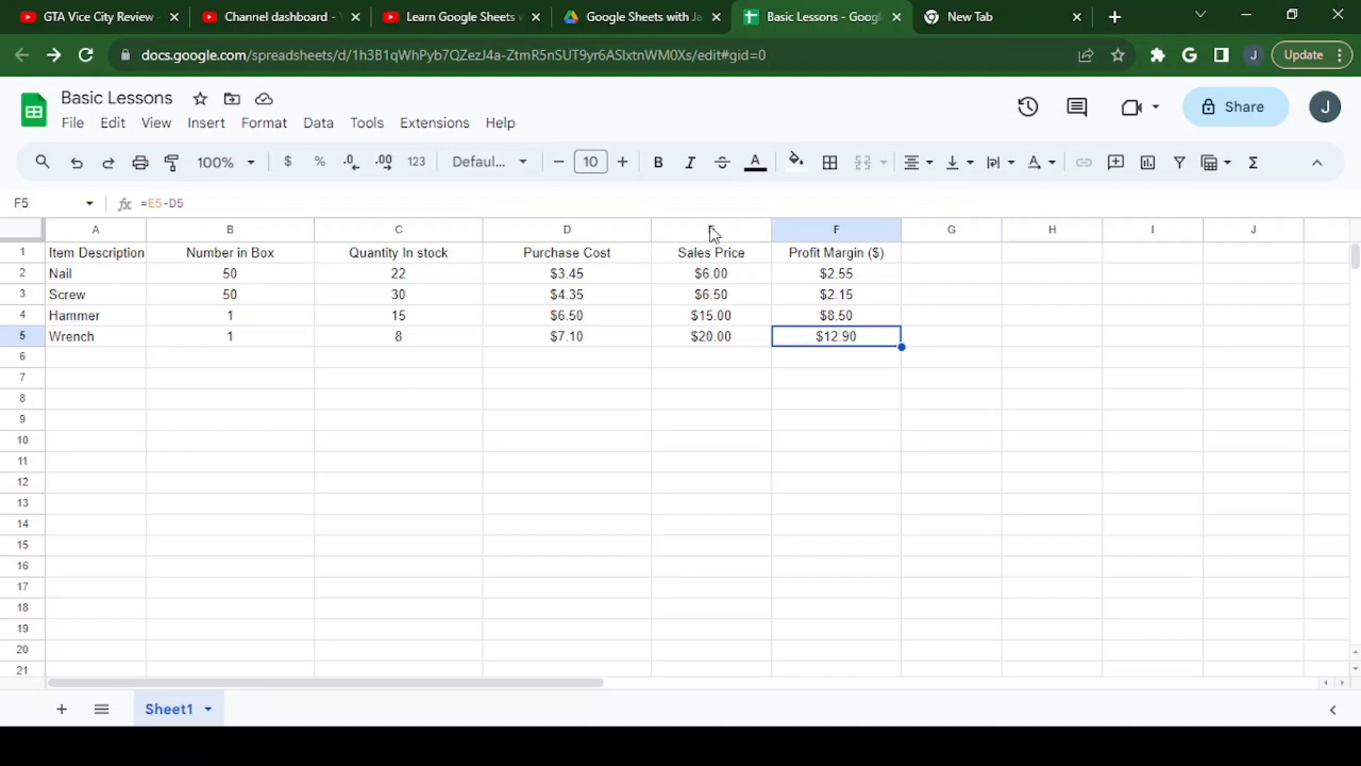
Step: Insert one empty column between the Purchase Cost and Sales Price columns
left_click(710, 227)
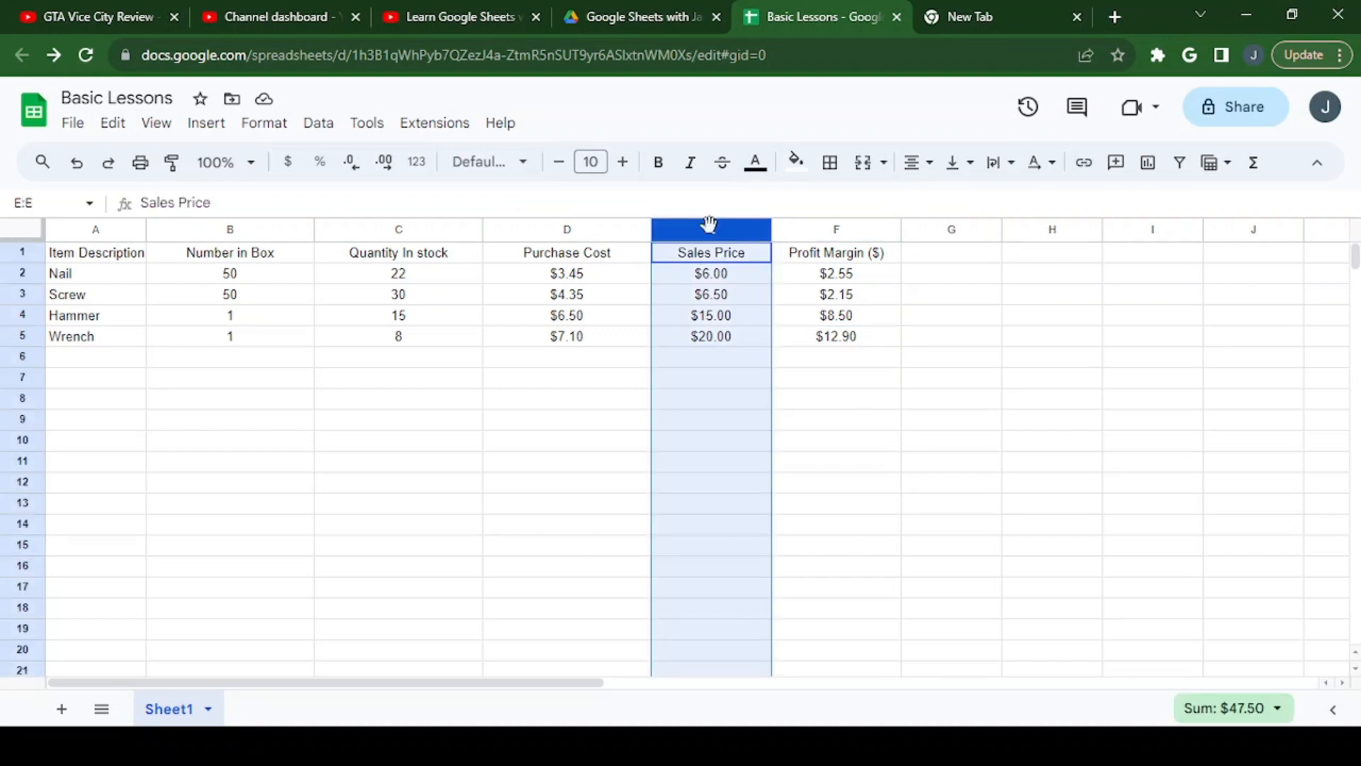
right_click(710, 225)
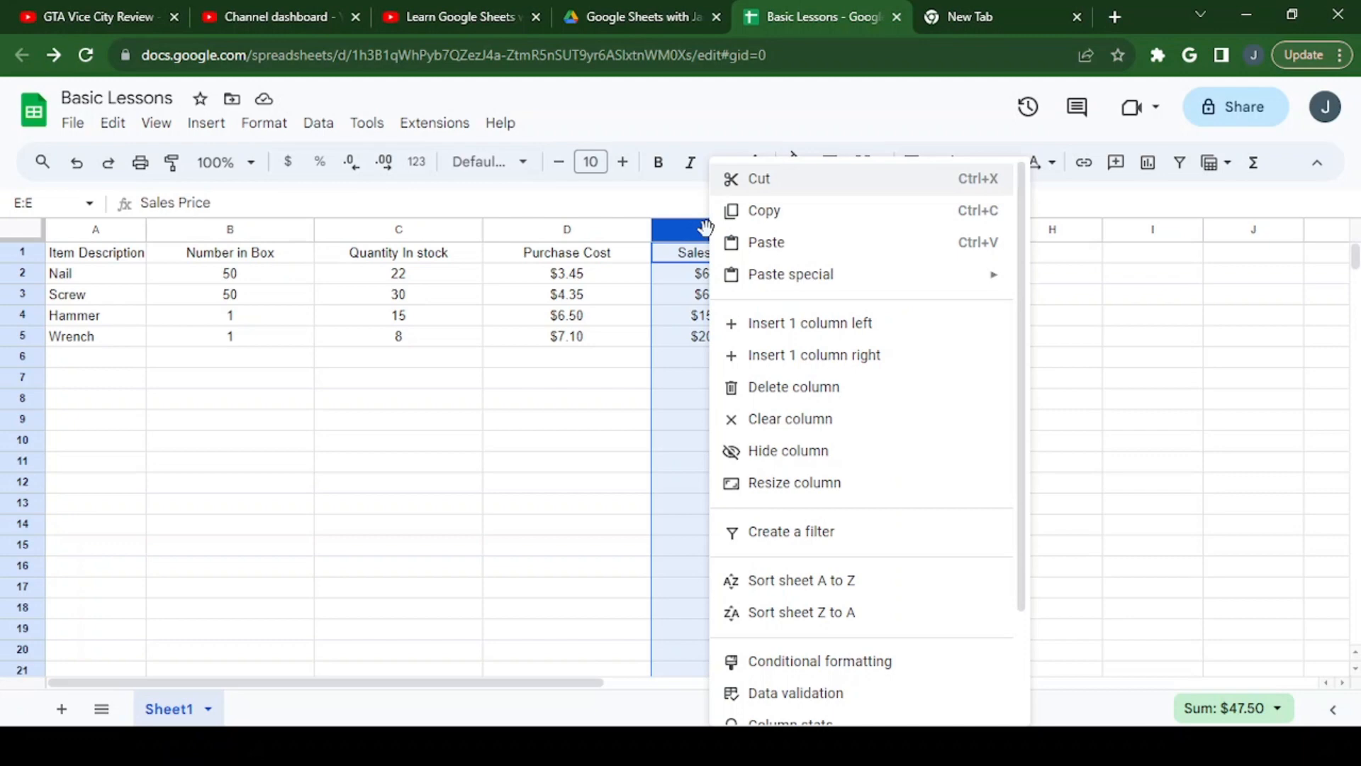
left_click(819, 330)
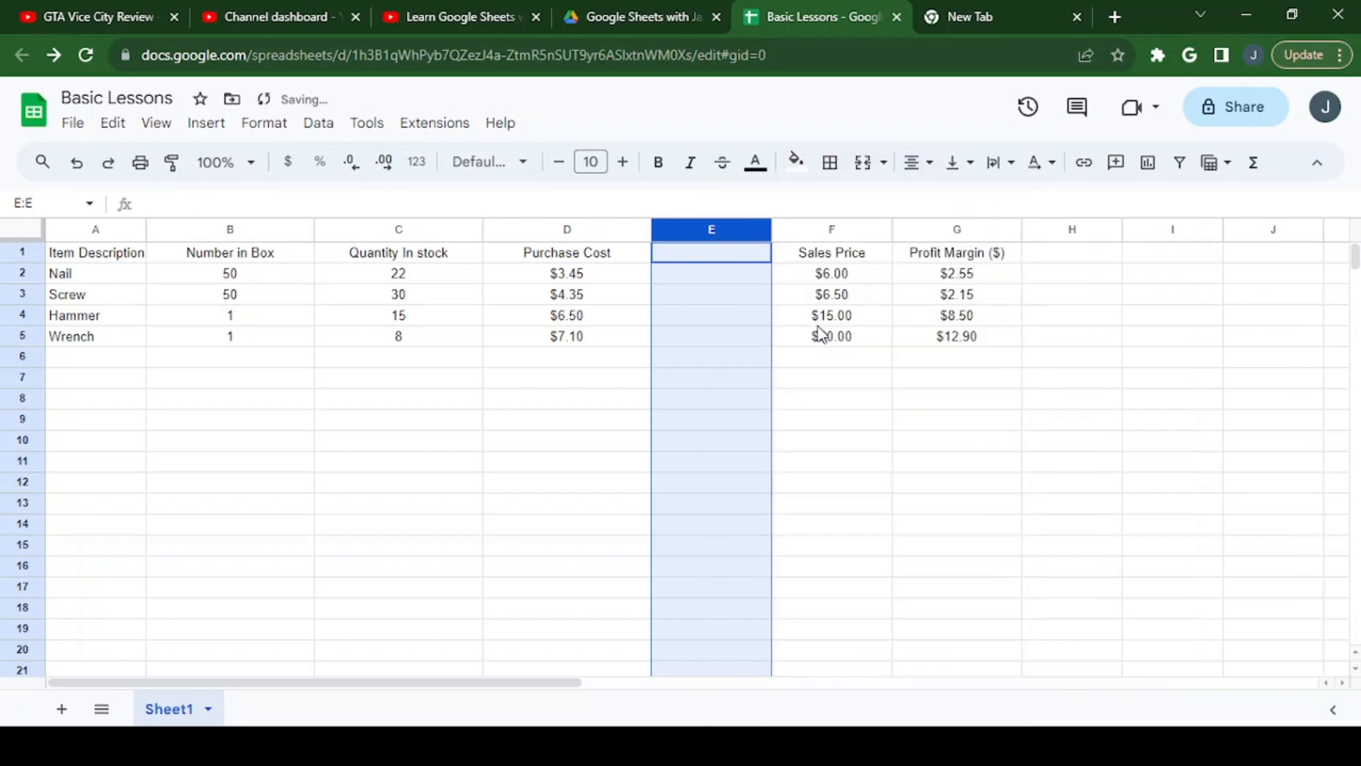
Step: Enter the header Total Inventory Value in E1 and widen column E to fit it
left_click(723, 254)
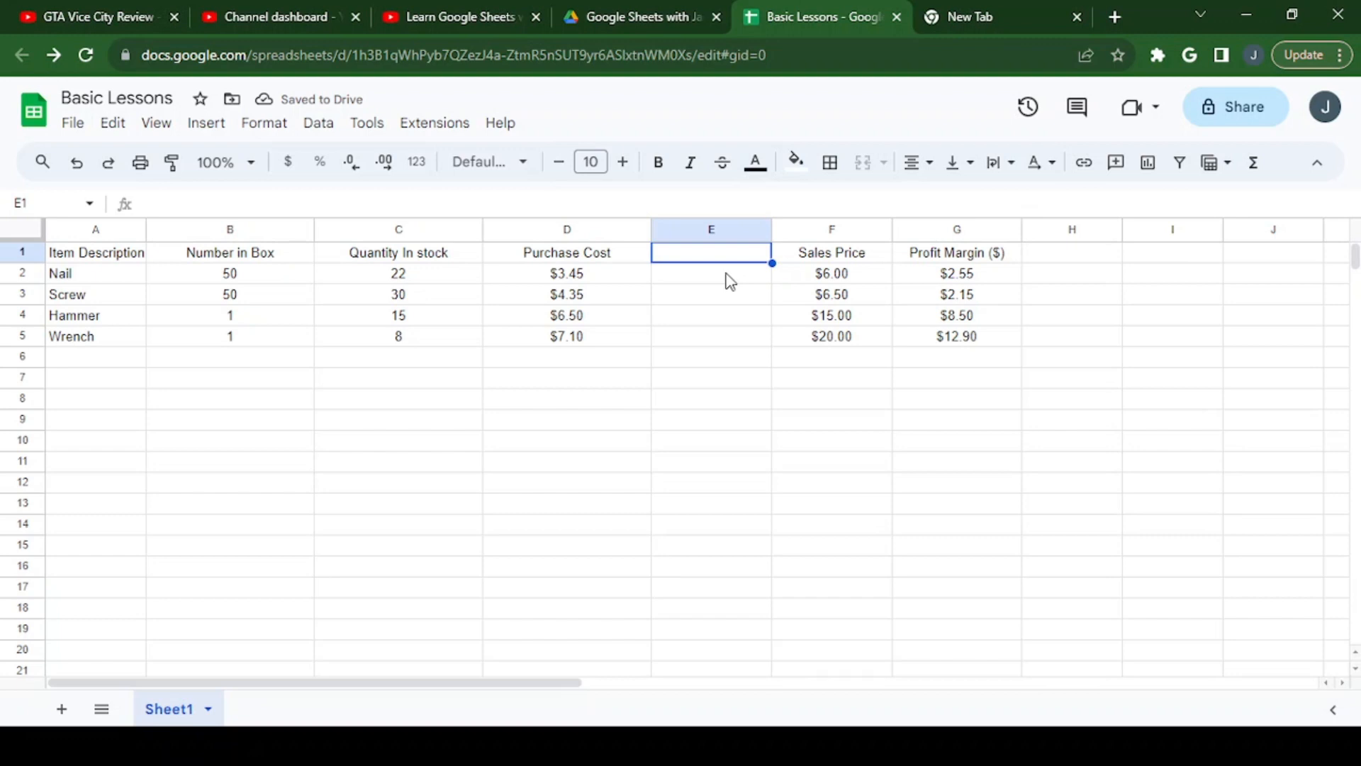
type("Total In")
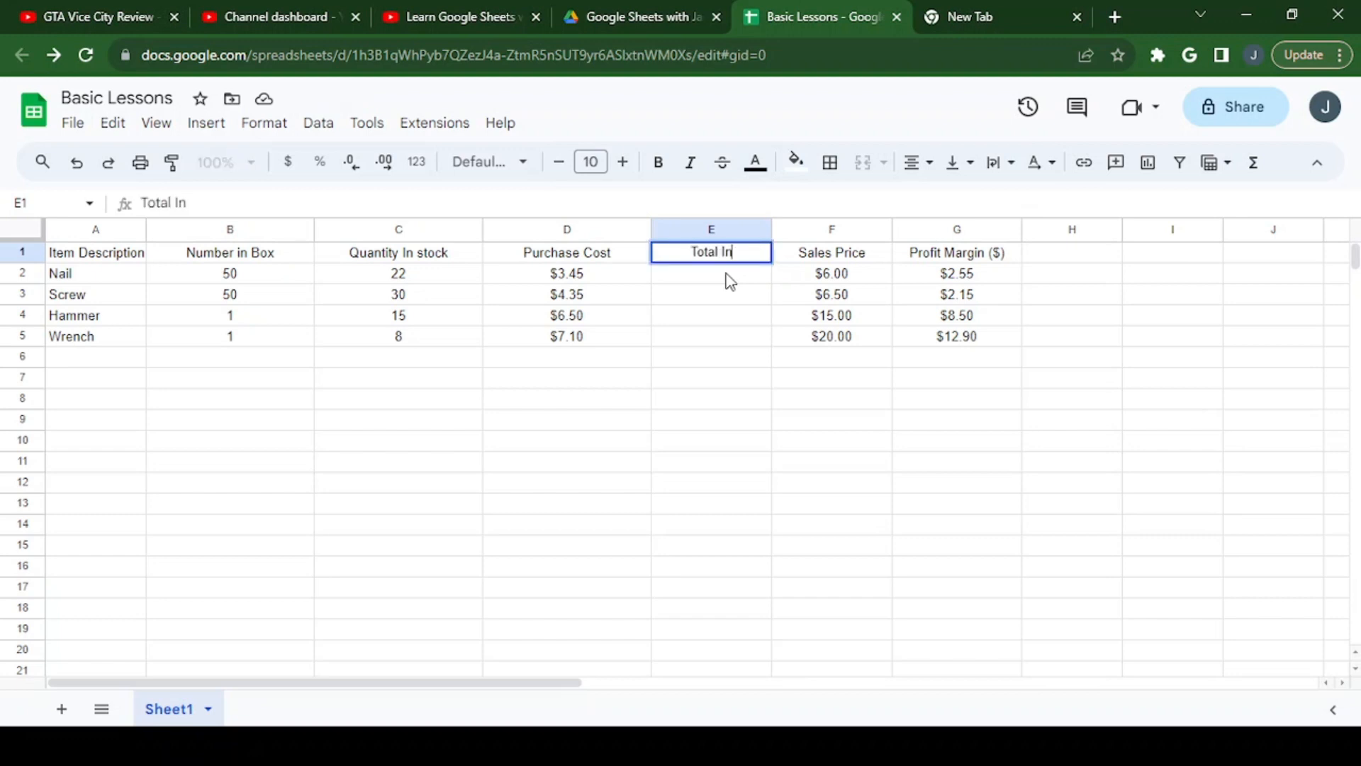
type("ventory Va")
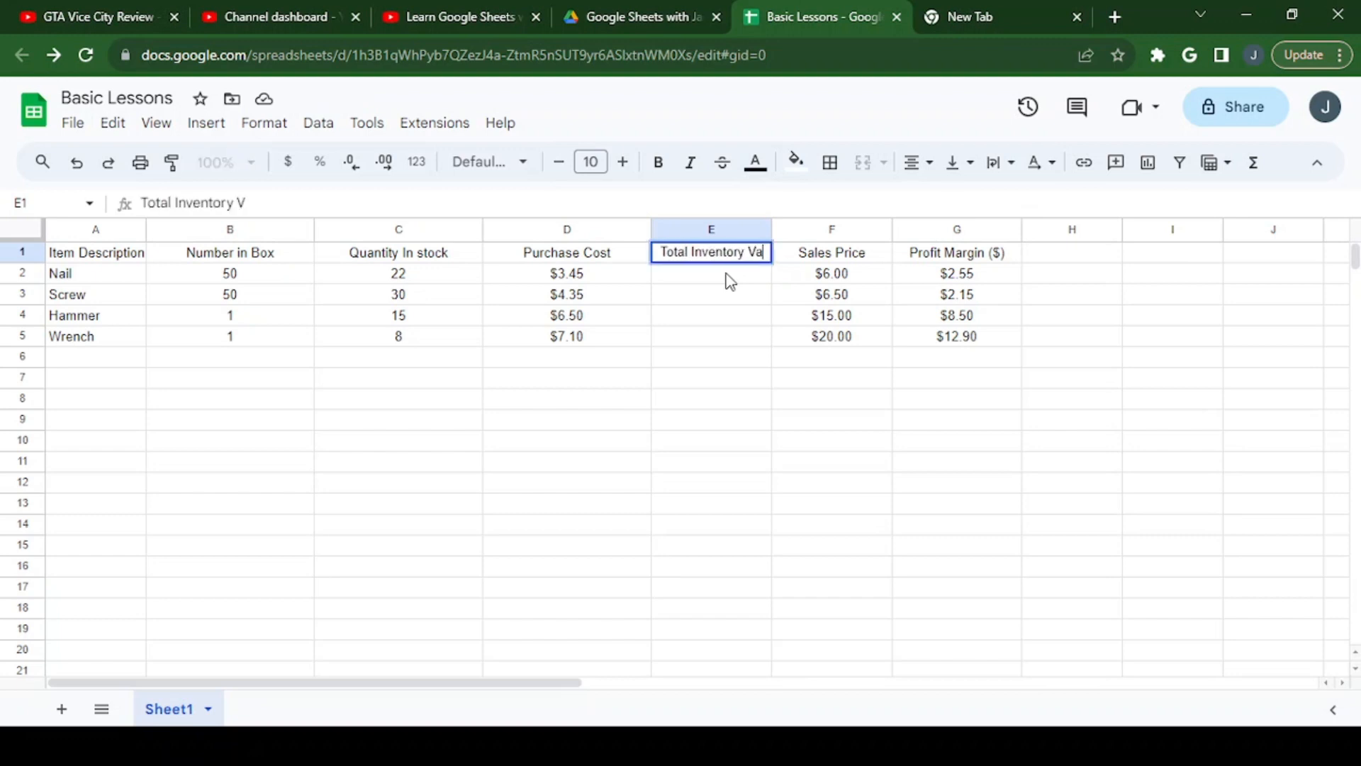
type("lue")
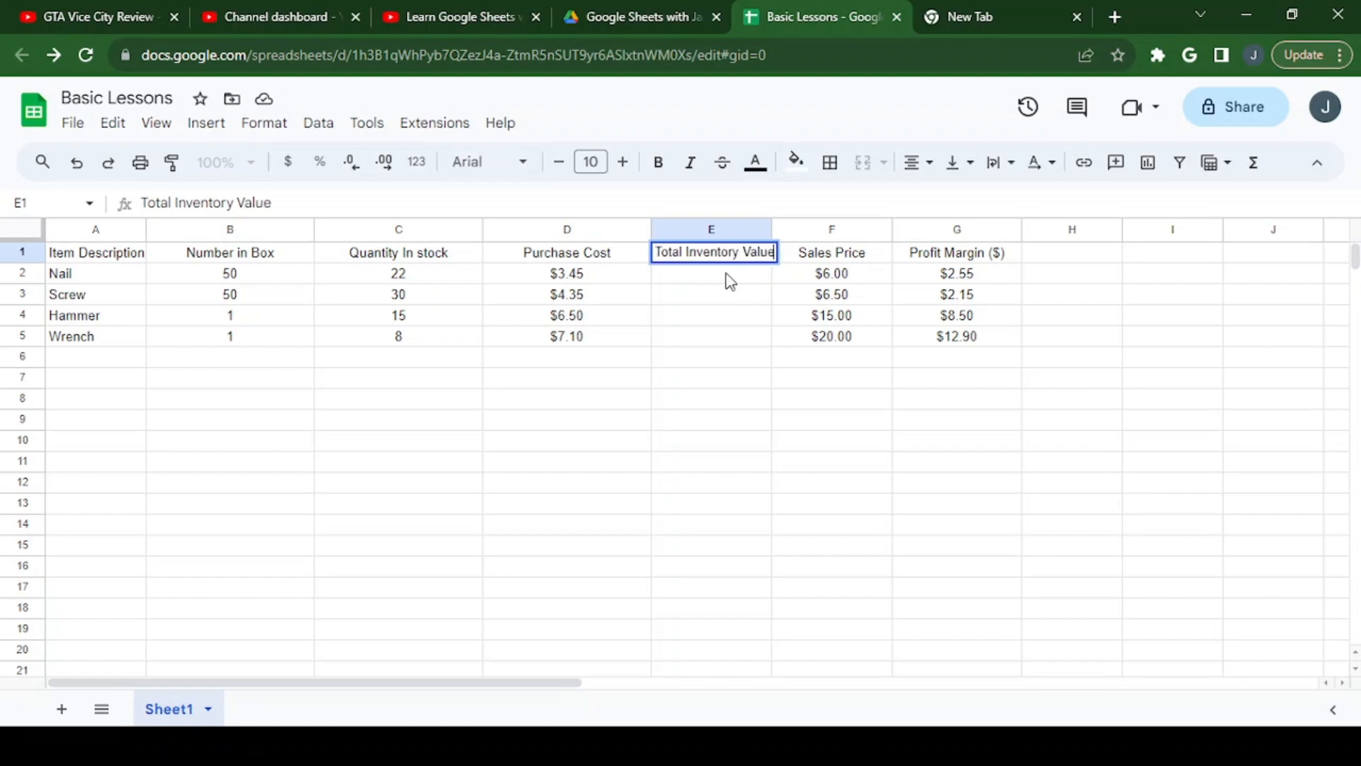
key("Return")
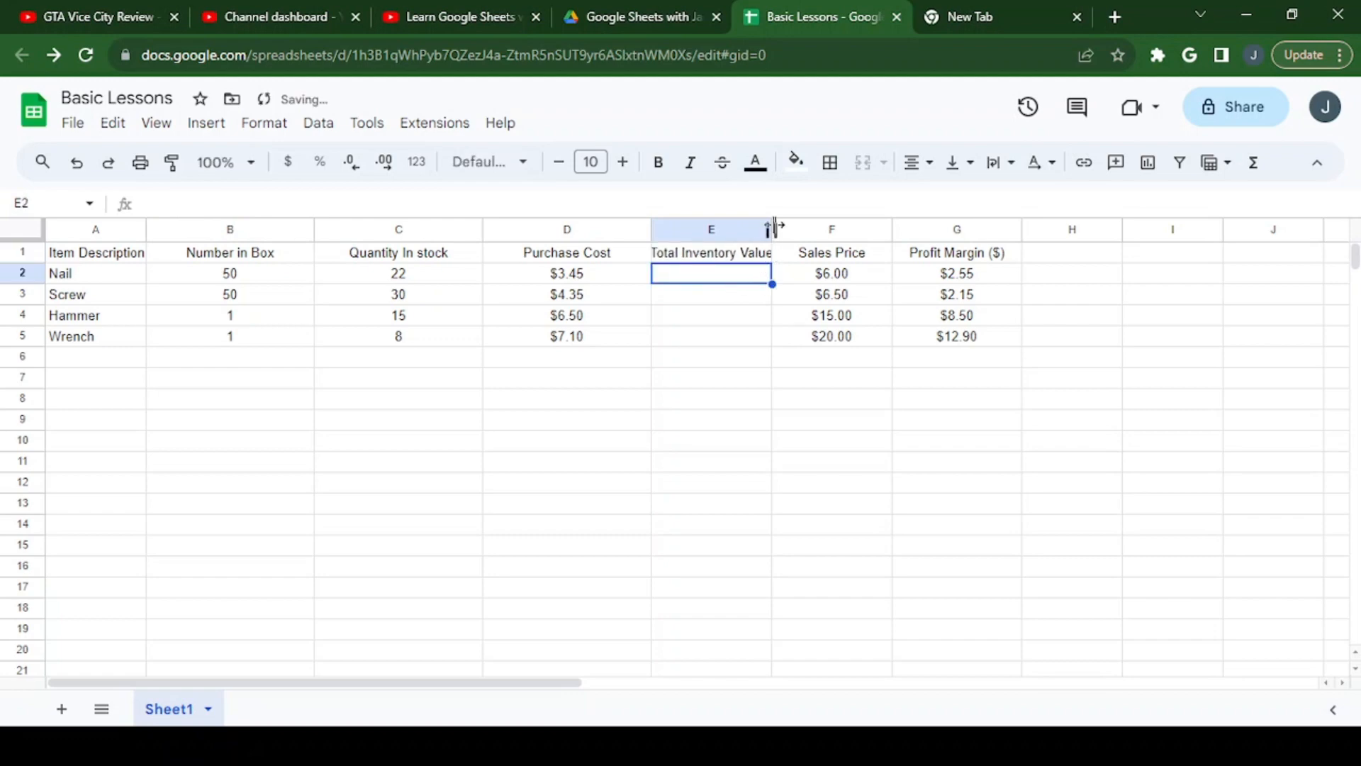
left_click_drag(773, 228, 794, 228)
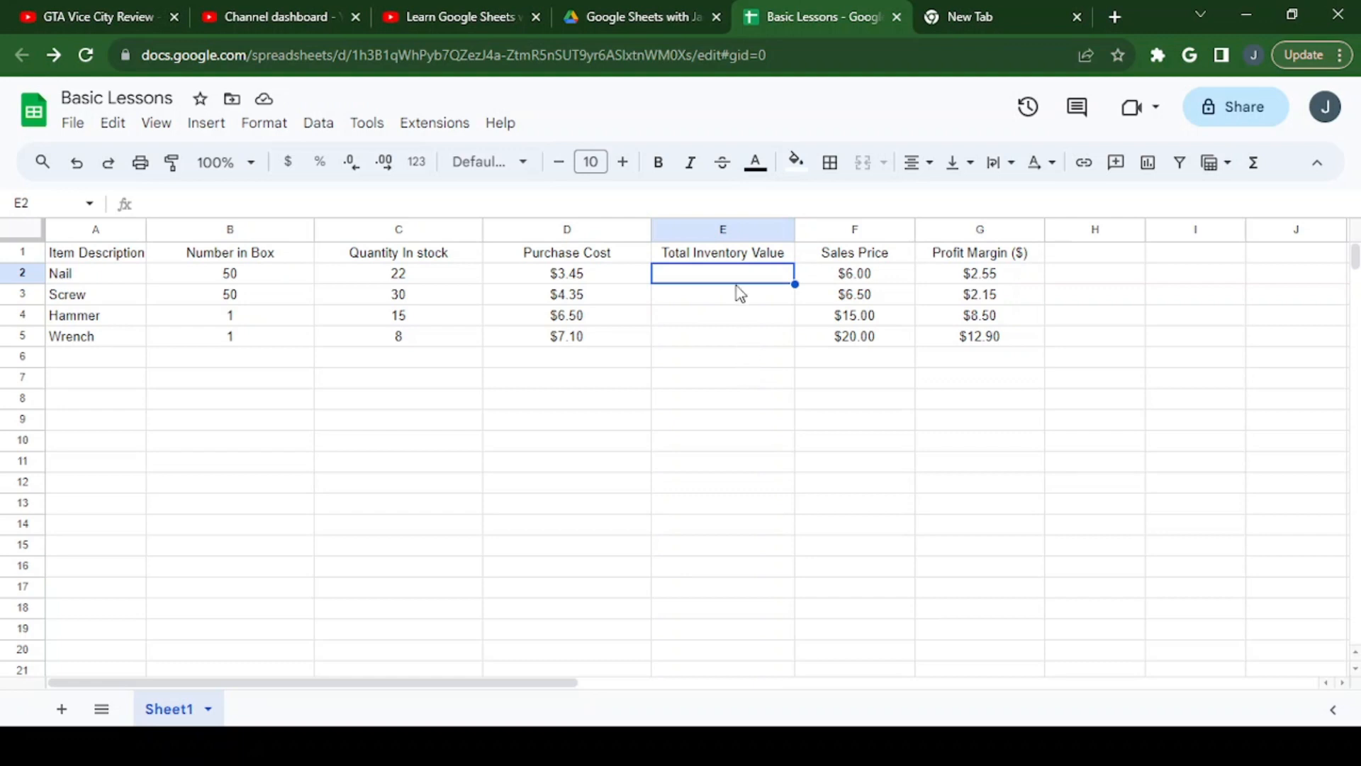
Step: Check which cells the Nail's profit margin formula in G2 refers to after the column insertion
left_click(999, 274)
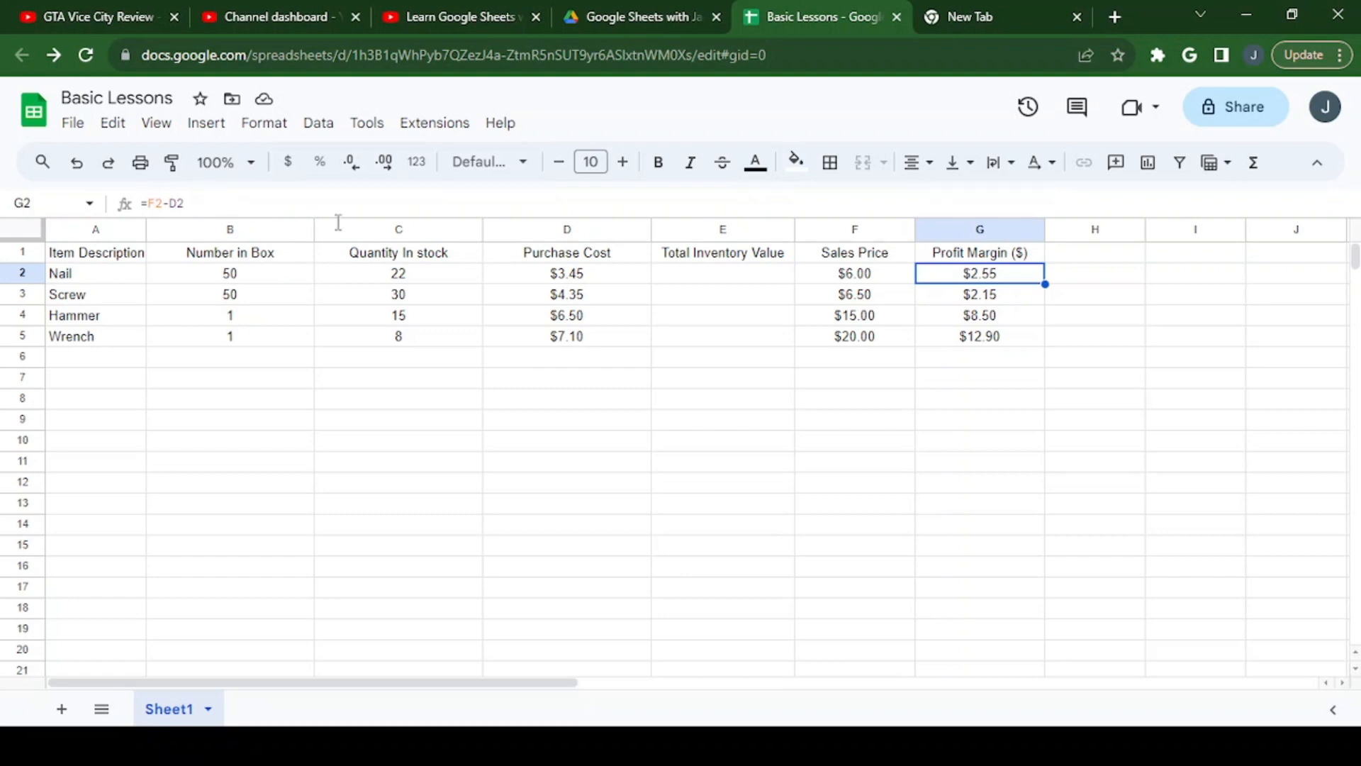
left_click(559, 276)
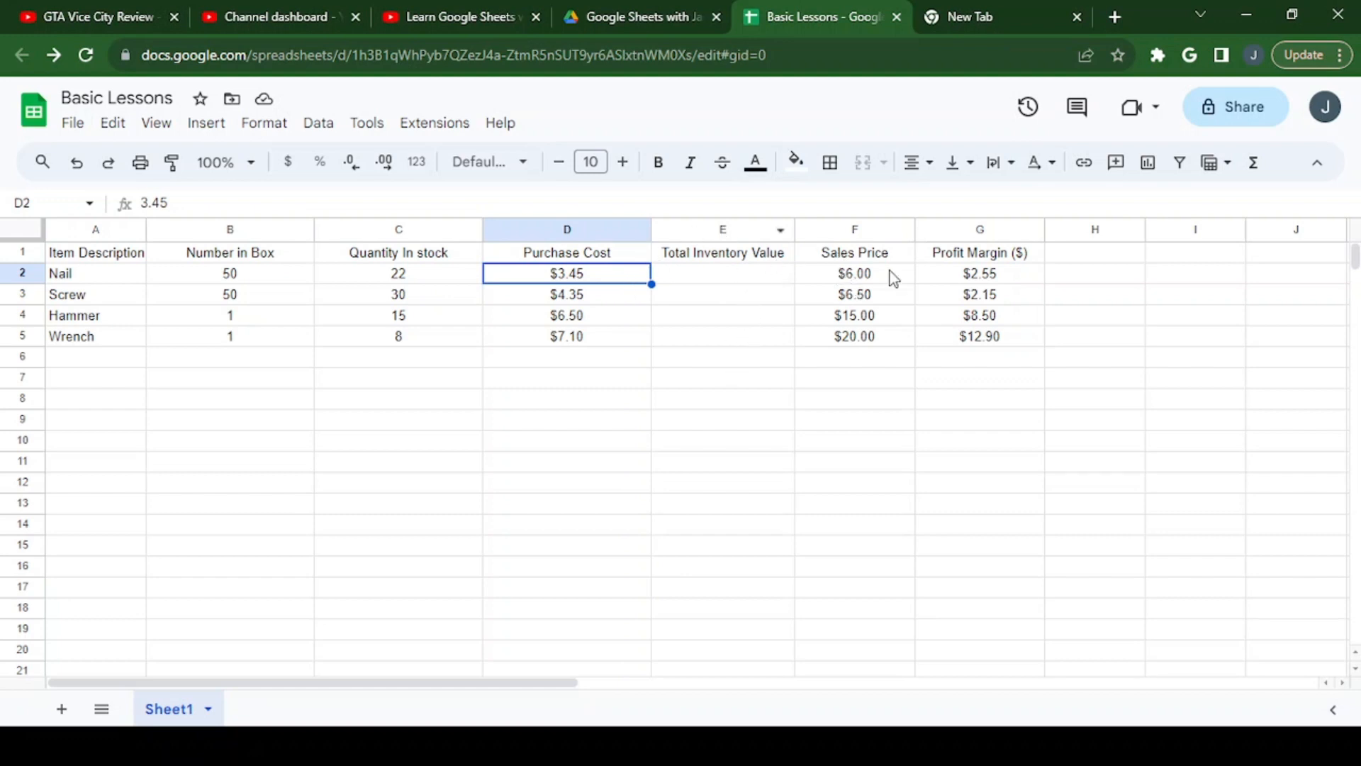
left_click(970, 281)
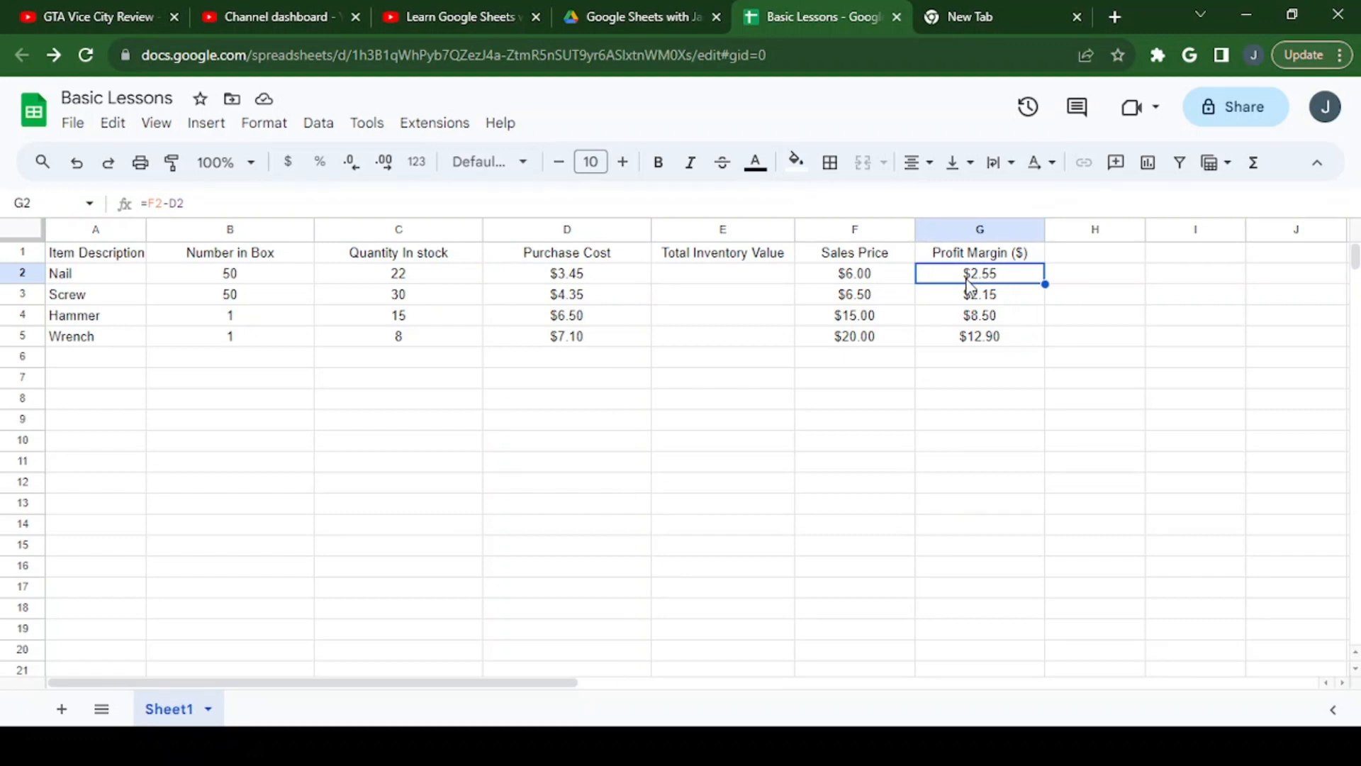
left_click(887, 276)
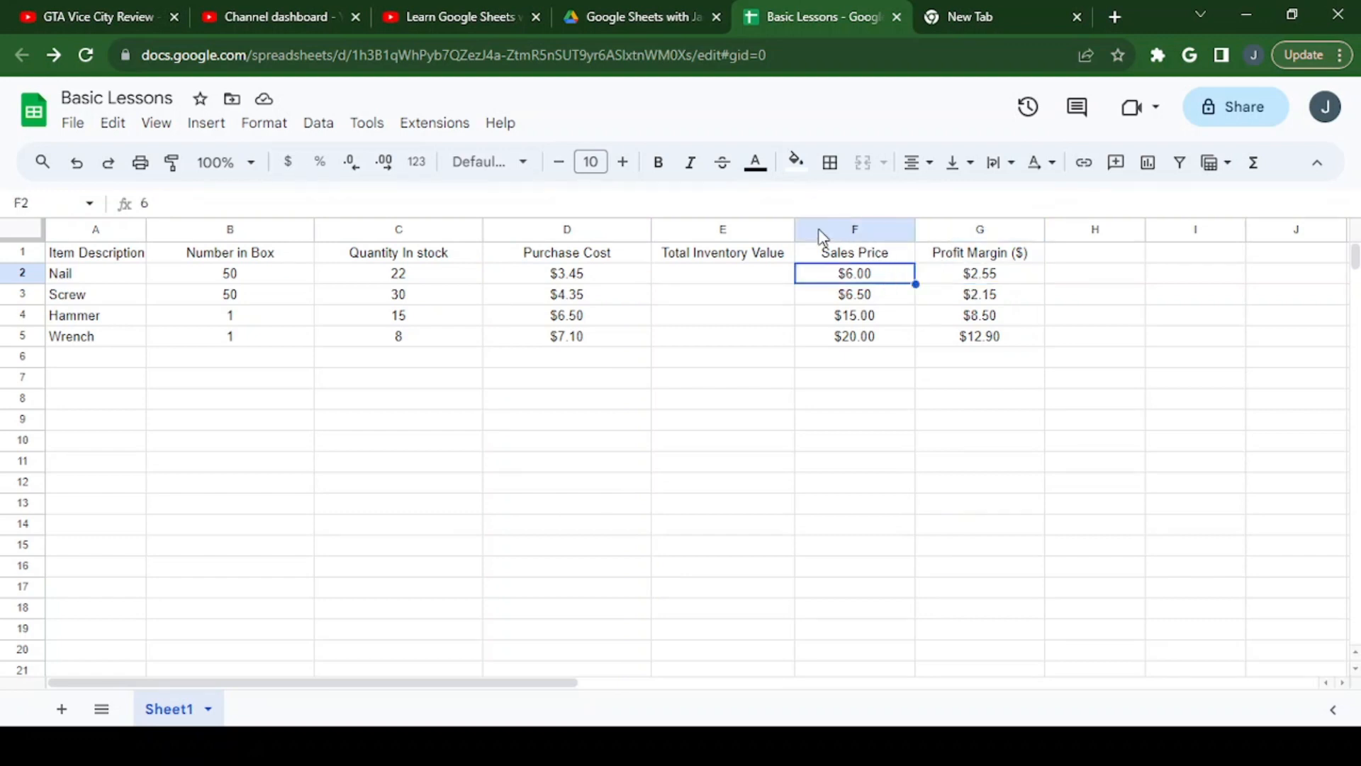
left_click(575, 273)
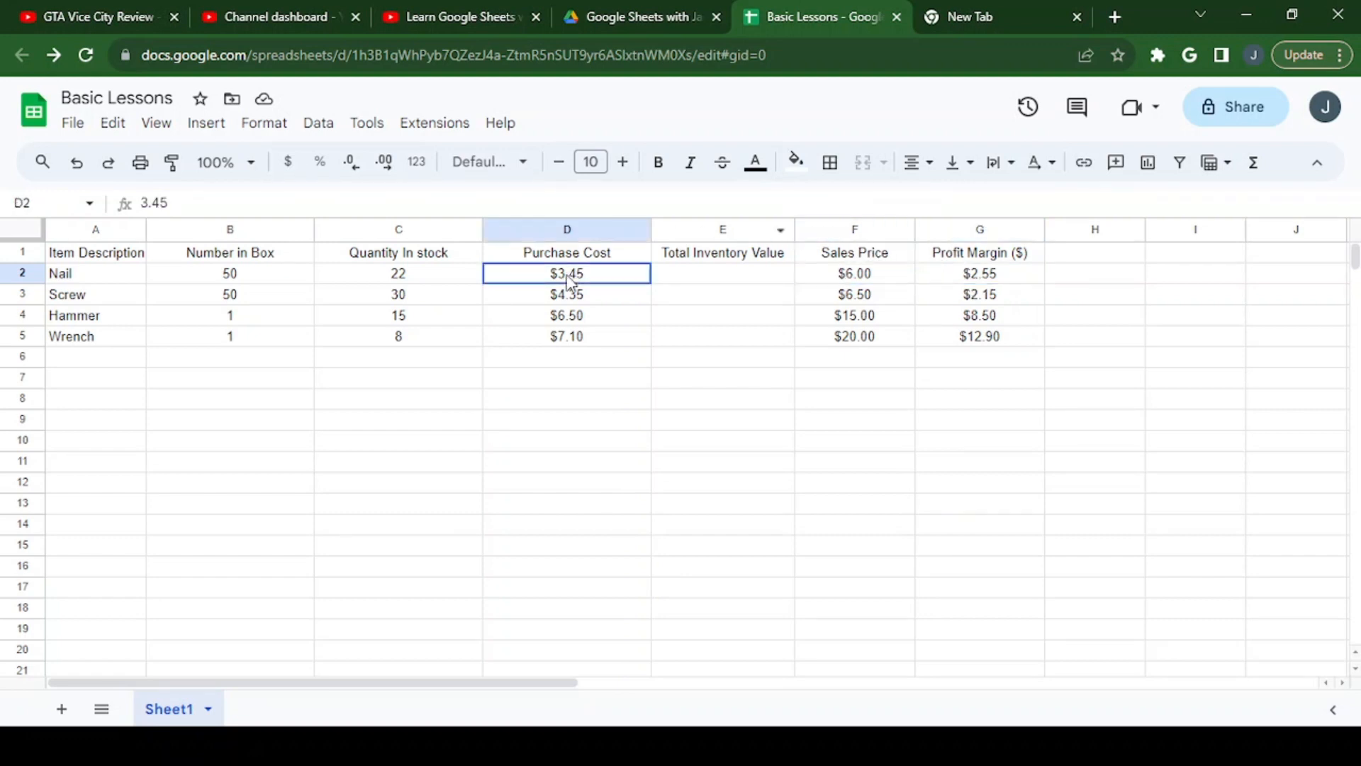
Step: Recheck the cell references in the Nail's profit margin formula in G2
left_click(906, 283)
left_click(753, 280)
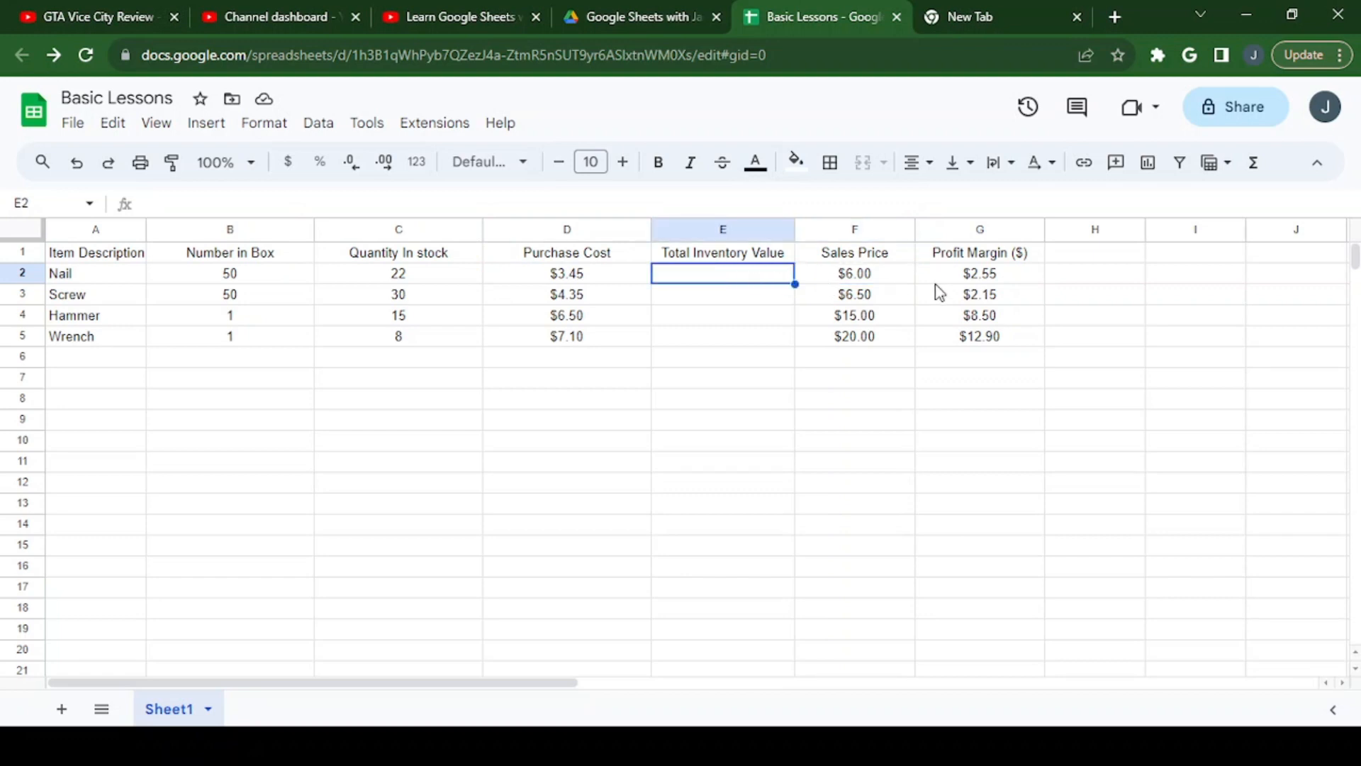
left_click(980, 284)
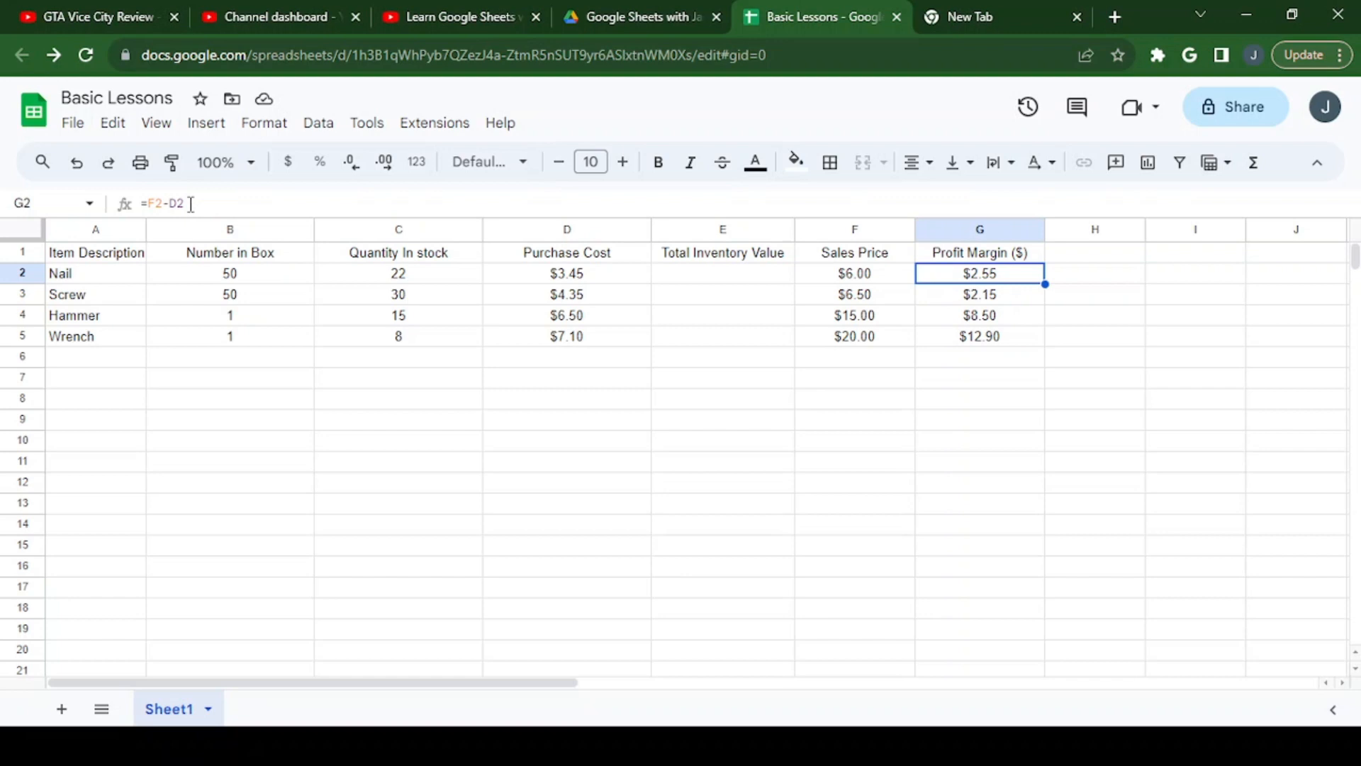
Step: Enter =C2*D2 in E2 as the Nail's total inventory value and reject the suggested autofill
left_click(730, 279)
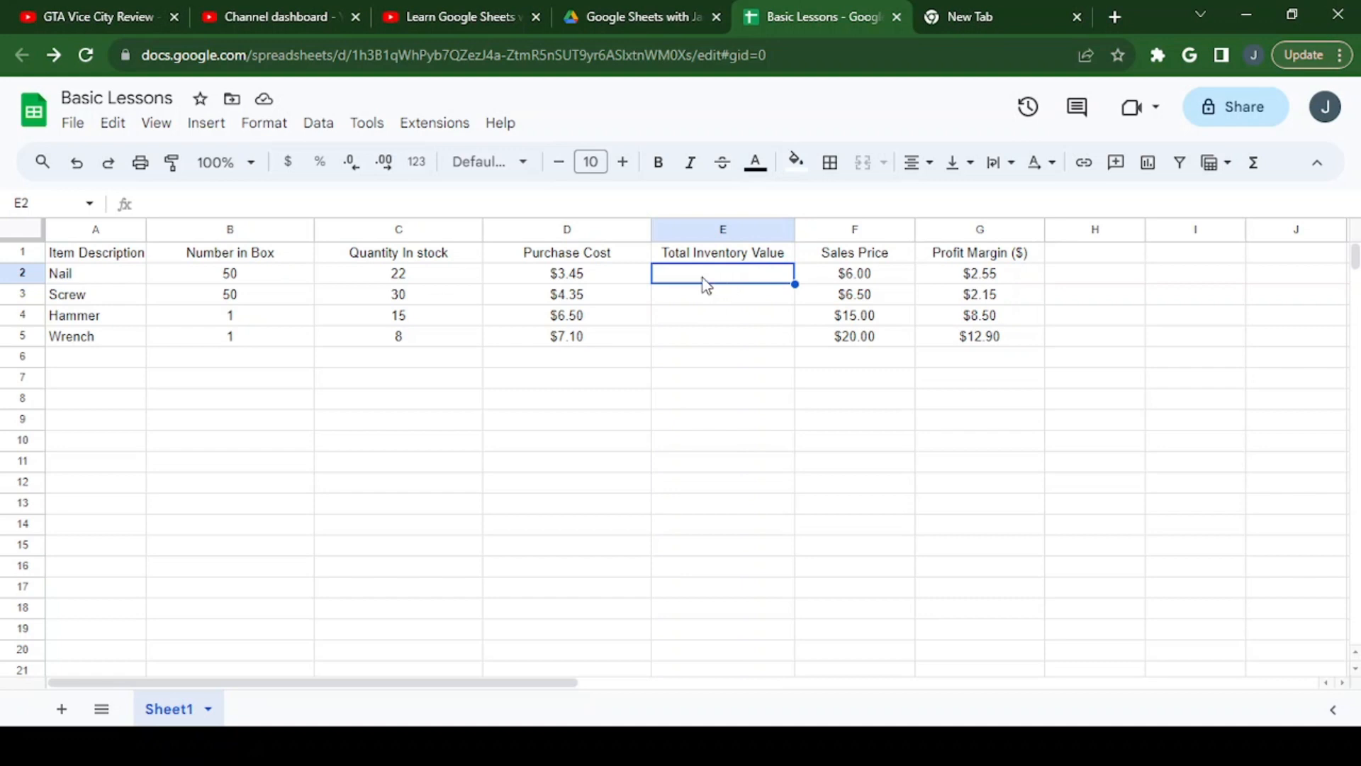
type("=")
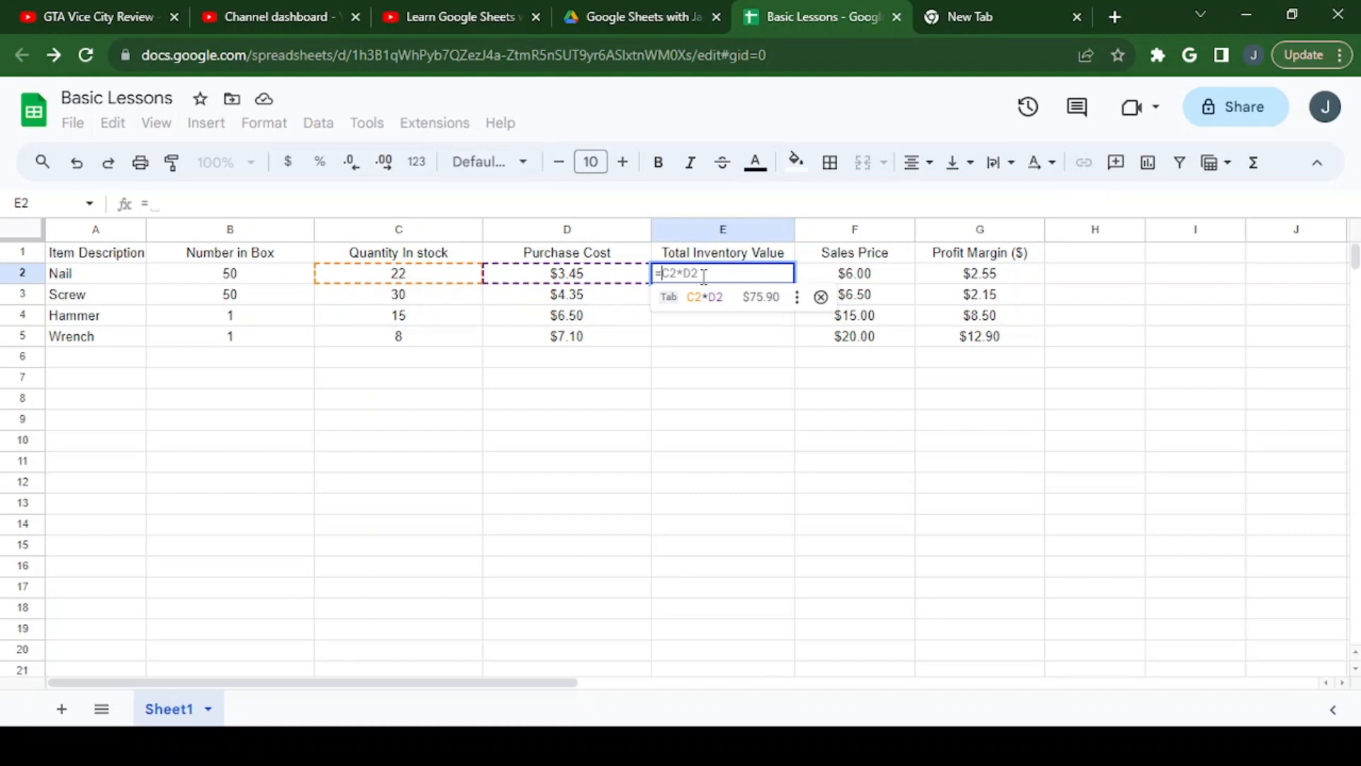
key("Left")
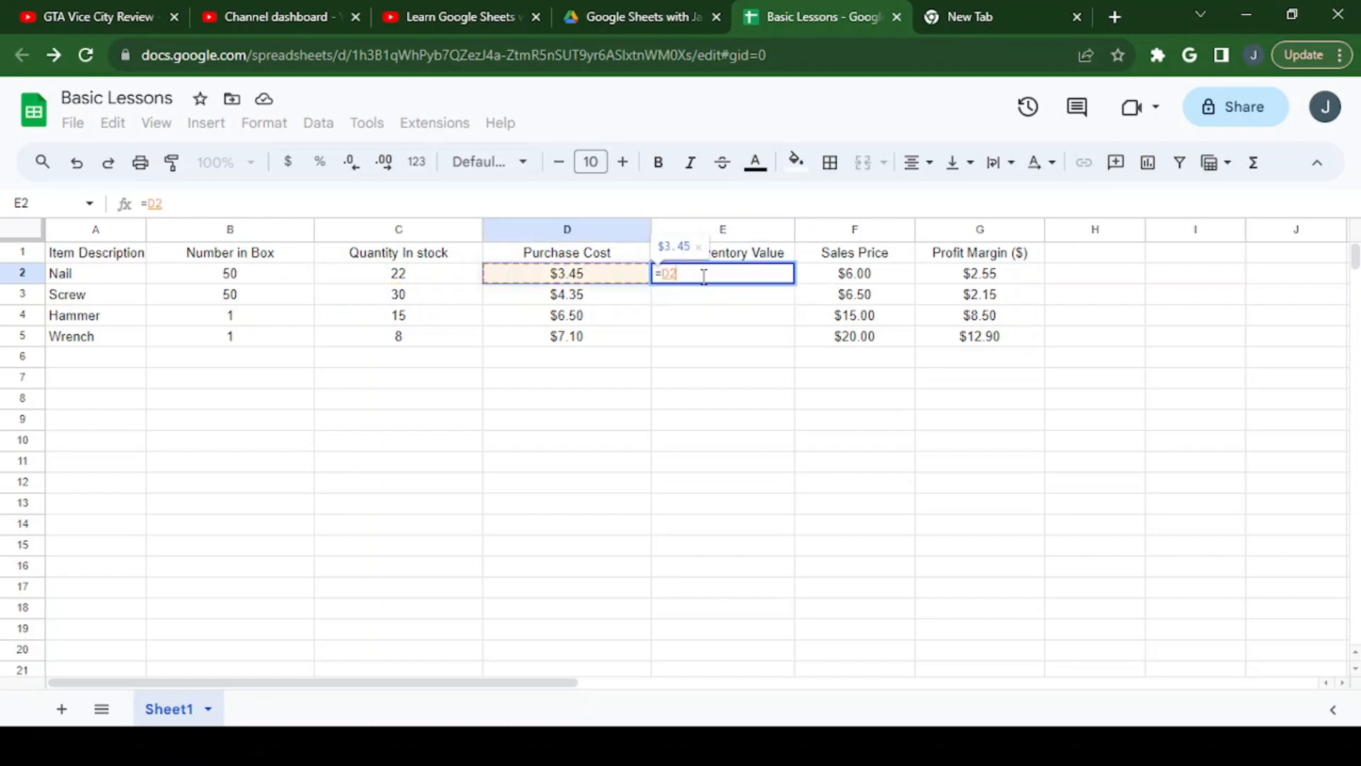
key("Left")
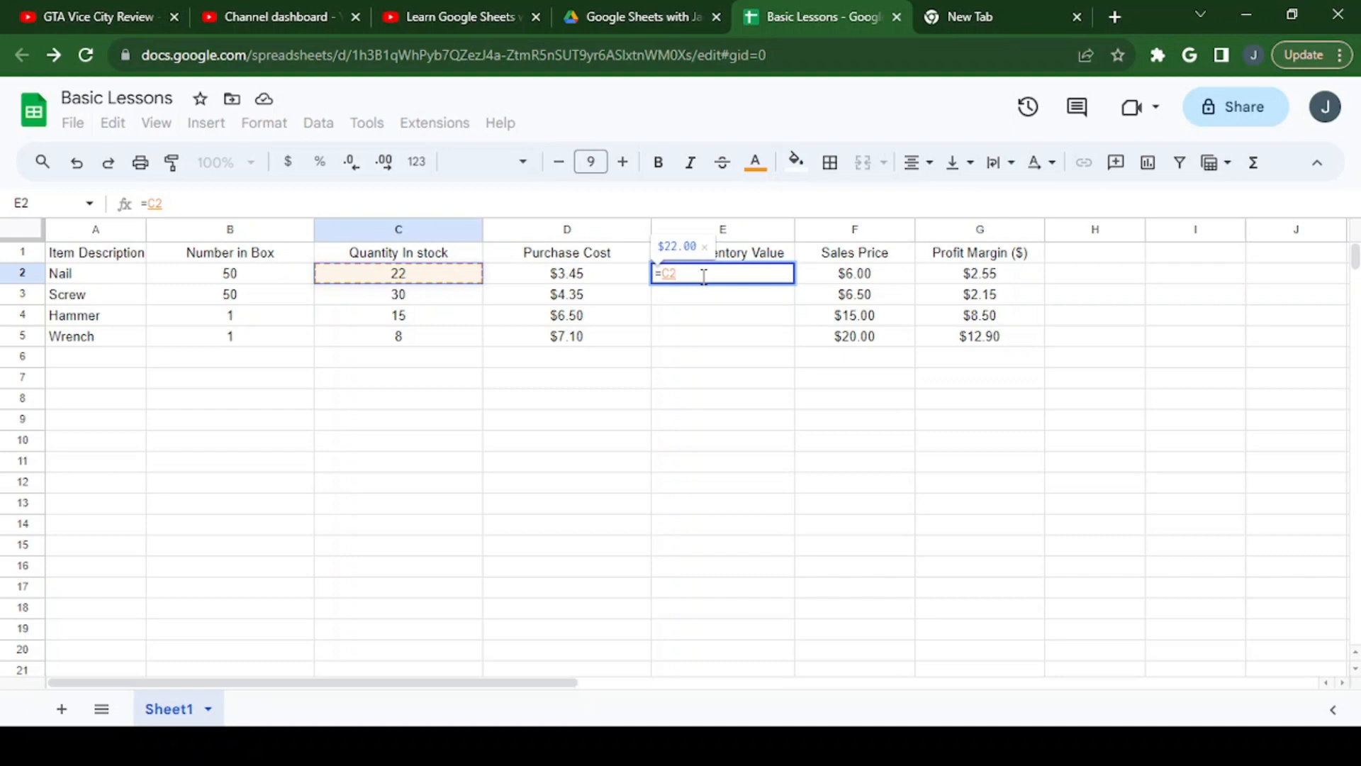
type("*")
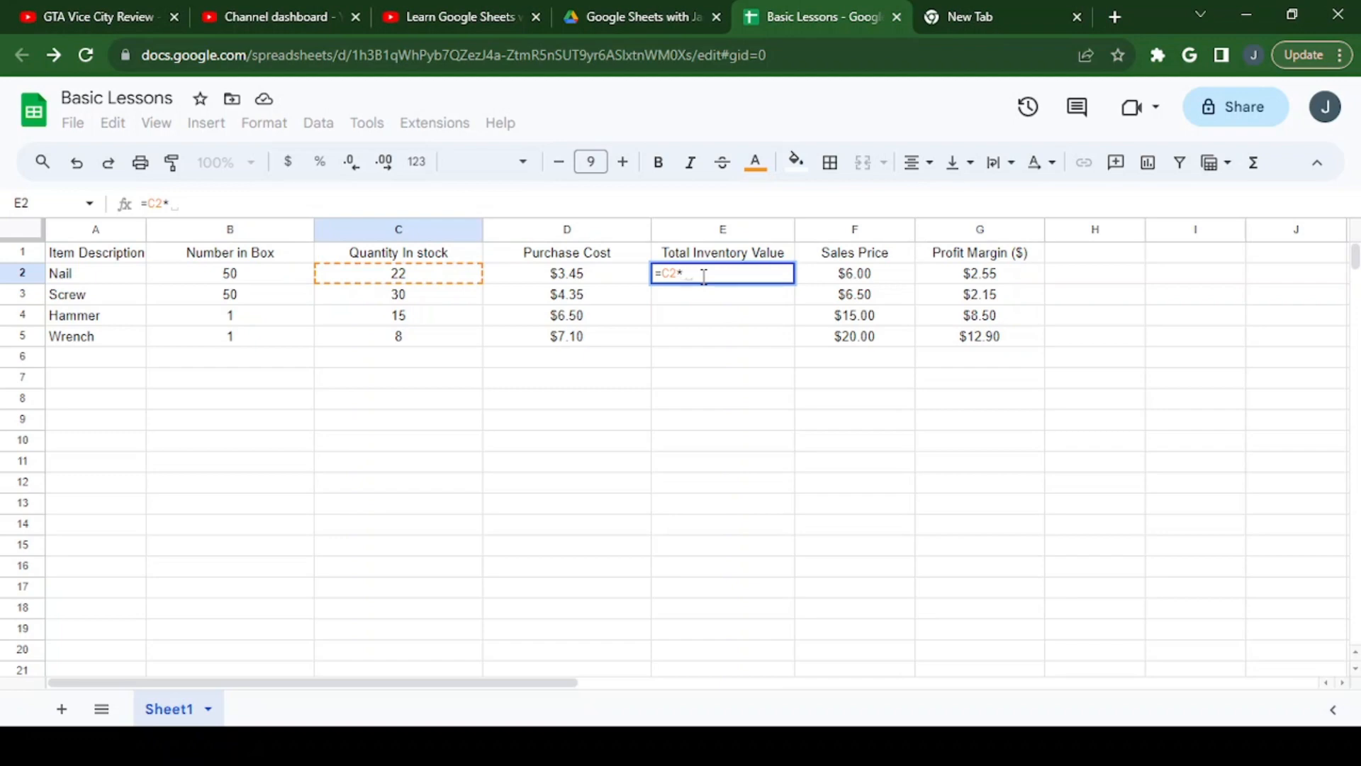
left_click(576, 280)
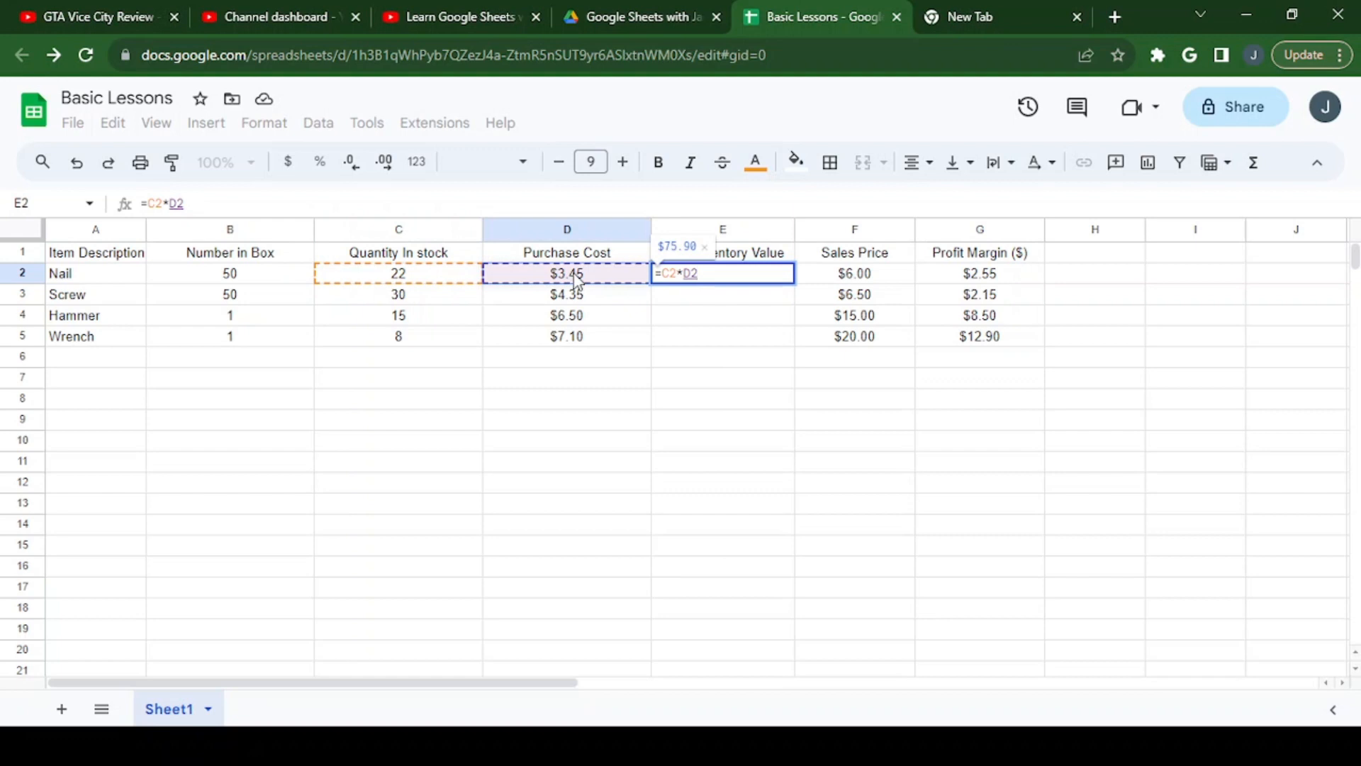
key("Return")
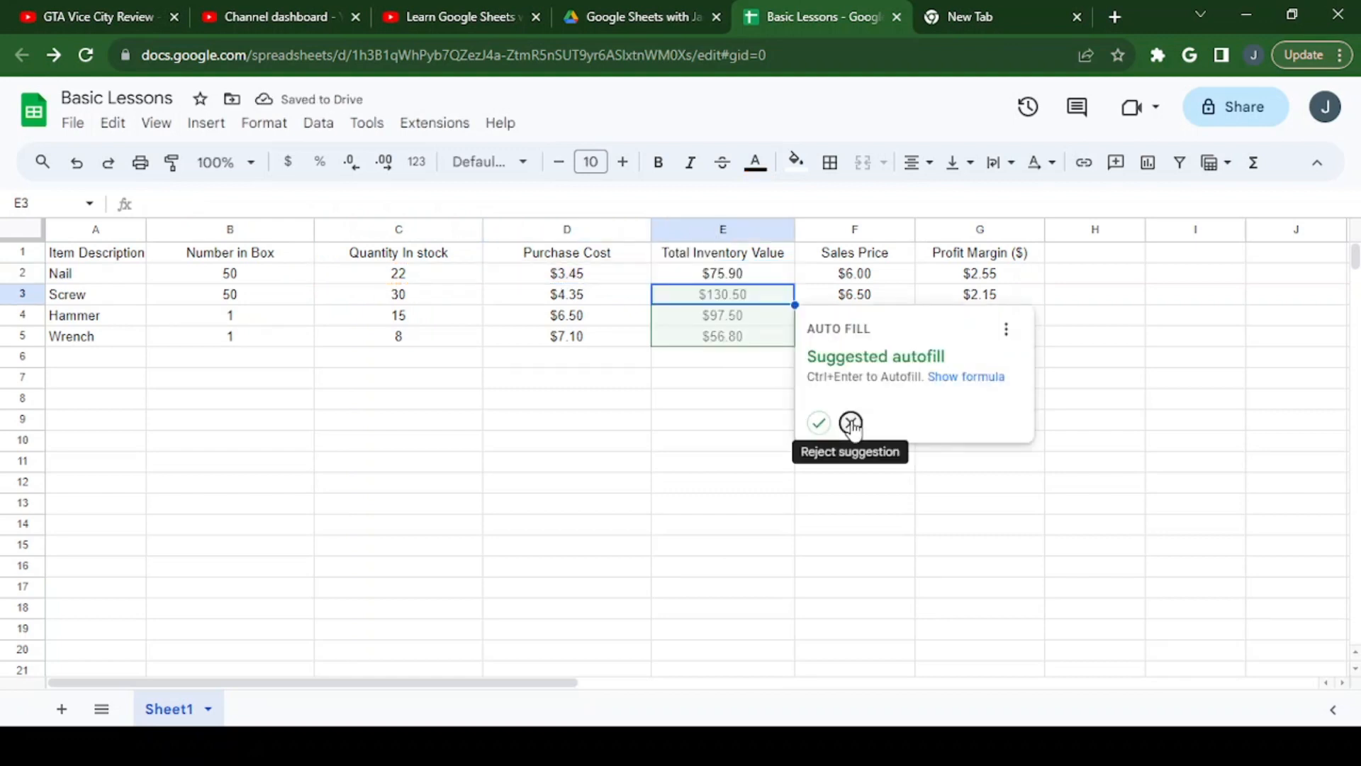
left_click(851, 423)
Step: Fill the total inventory value formula from E2 down to E5 and check the Wrench's copied formula
left_click(765, 278)
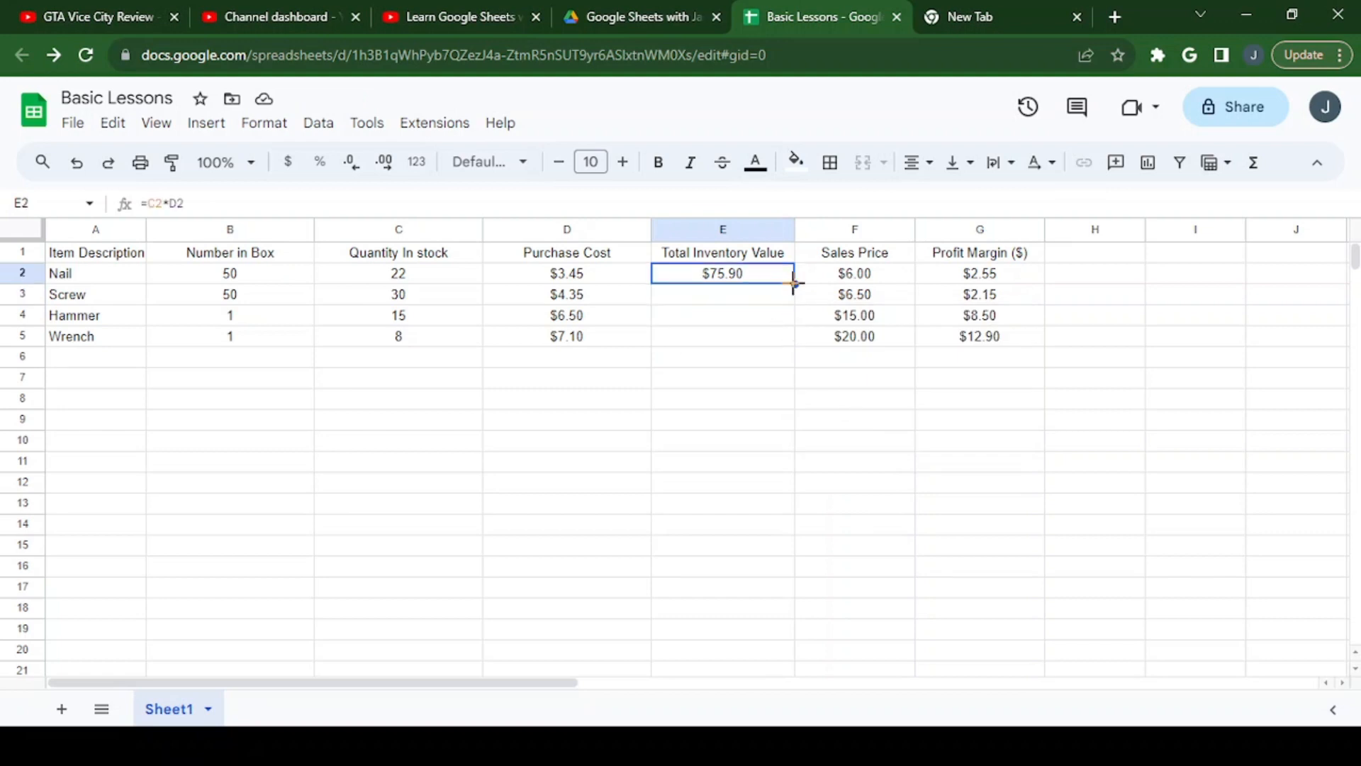
left_click_drag(794, 283, 788, 345)
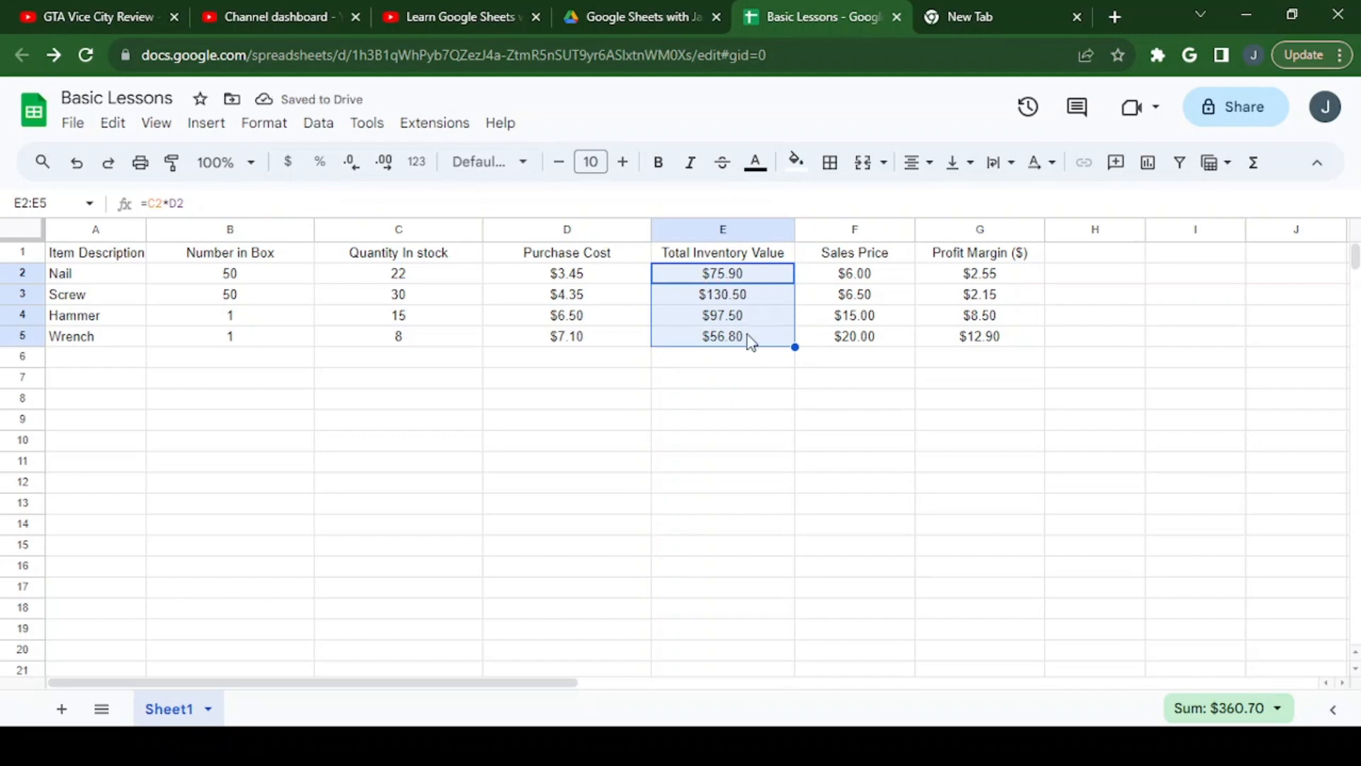
left_click(780, 278)
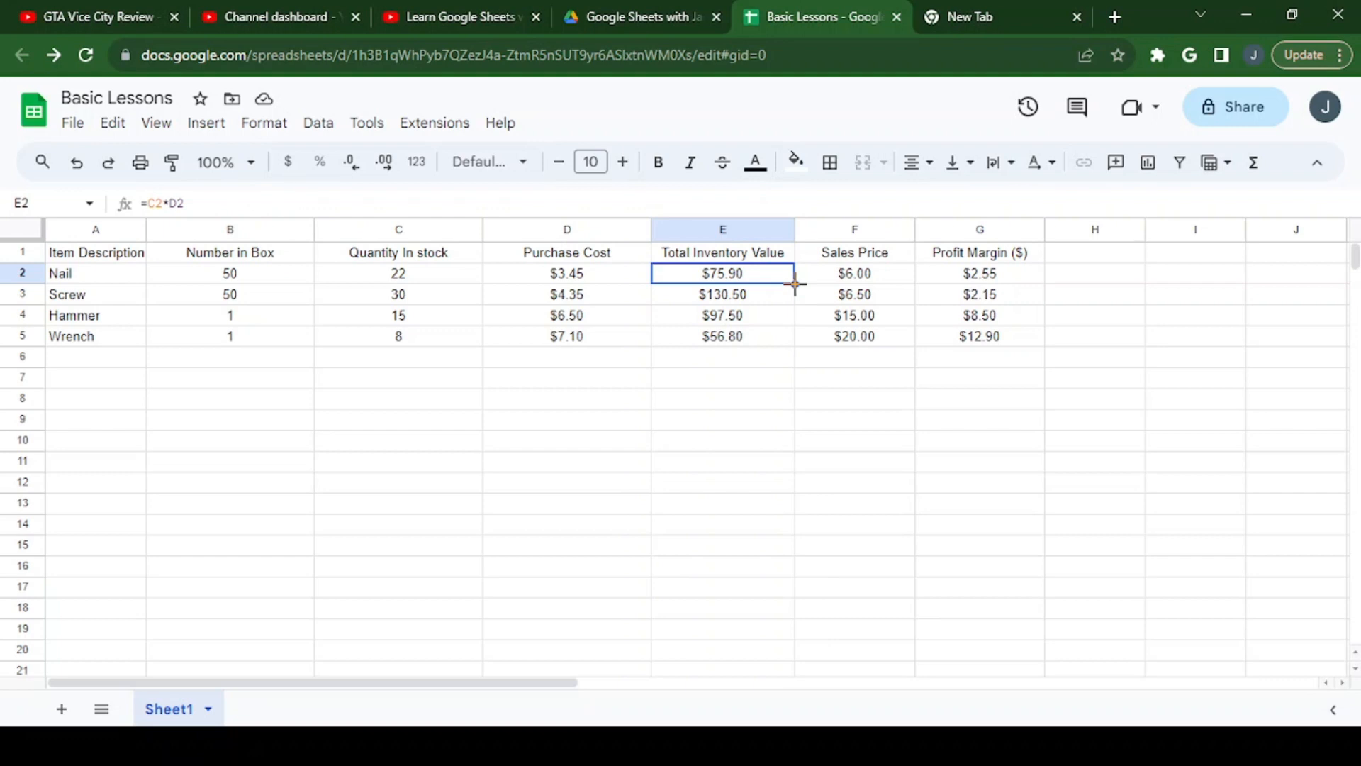
left_click_drag(795, 283, 779, 347)
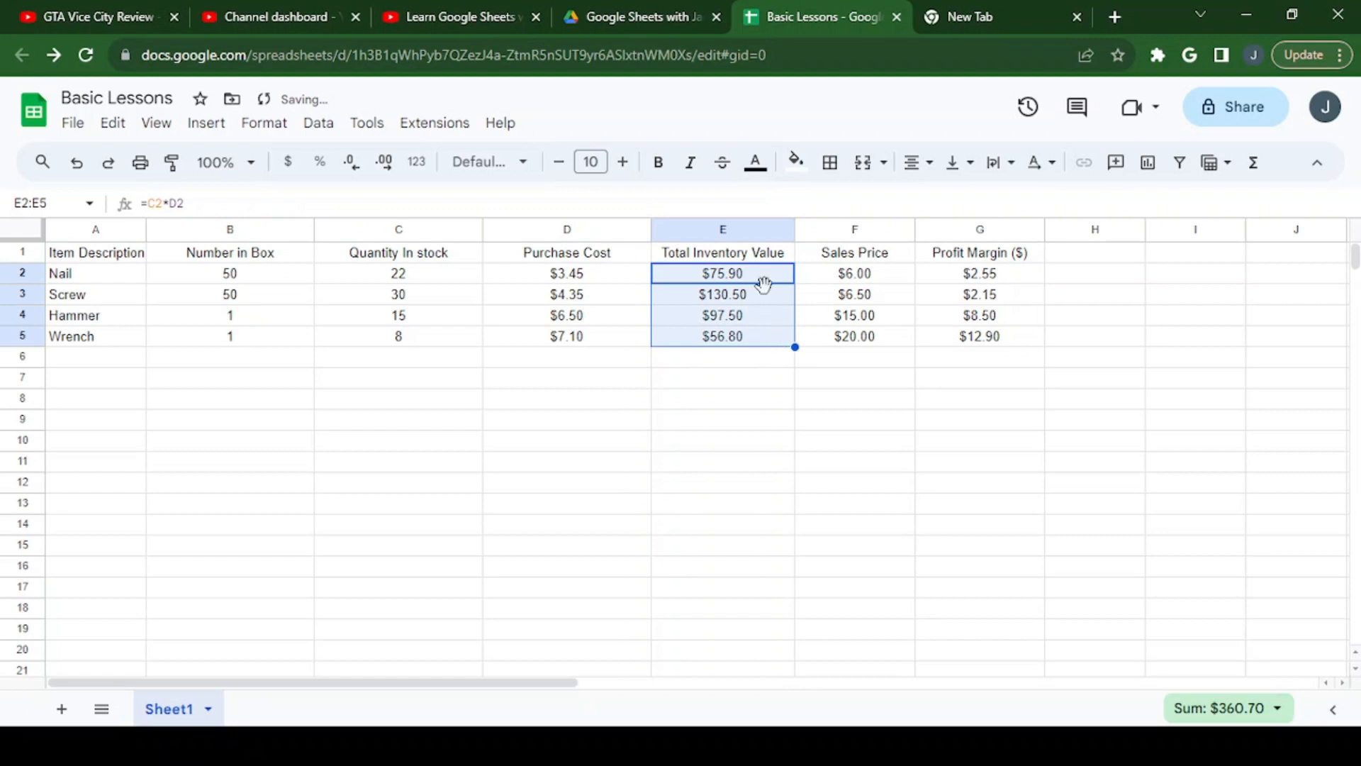
left_click(764, 287)
left_click(759, 340)
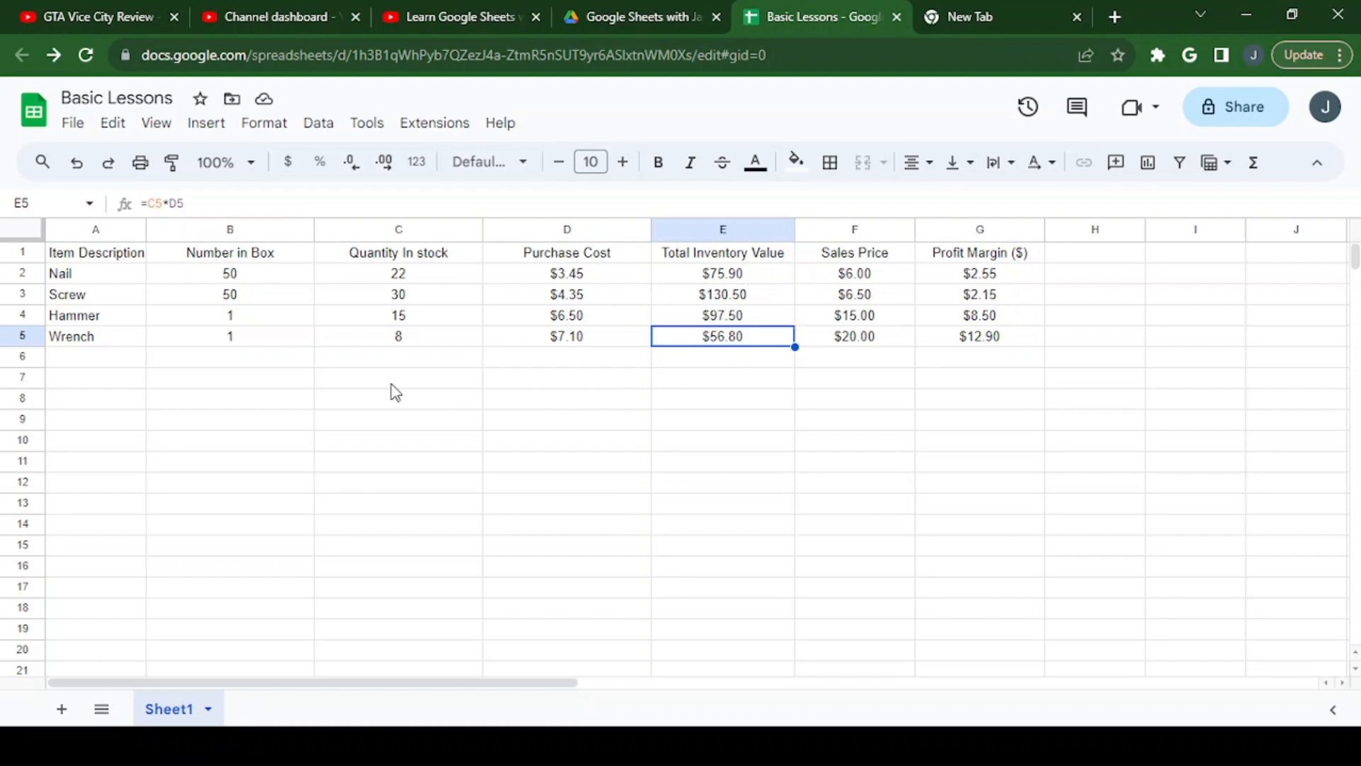
Step: Enter the label TOTAL INVENTORY VALUE in A7, leaving an empty row below the Wrench
left_click(85, 383)
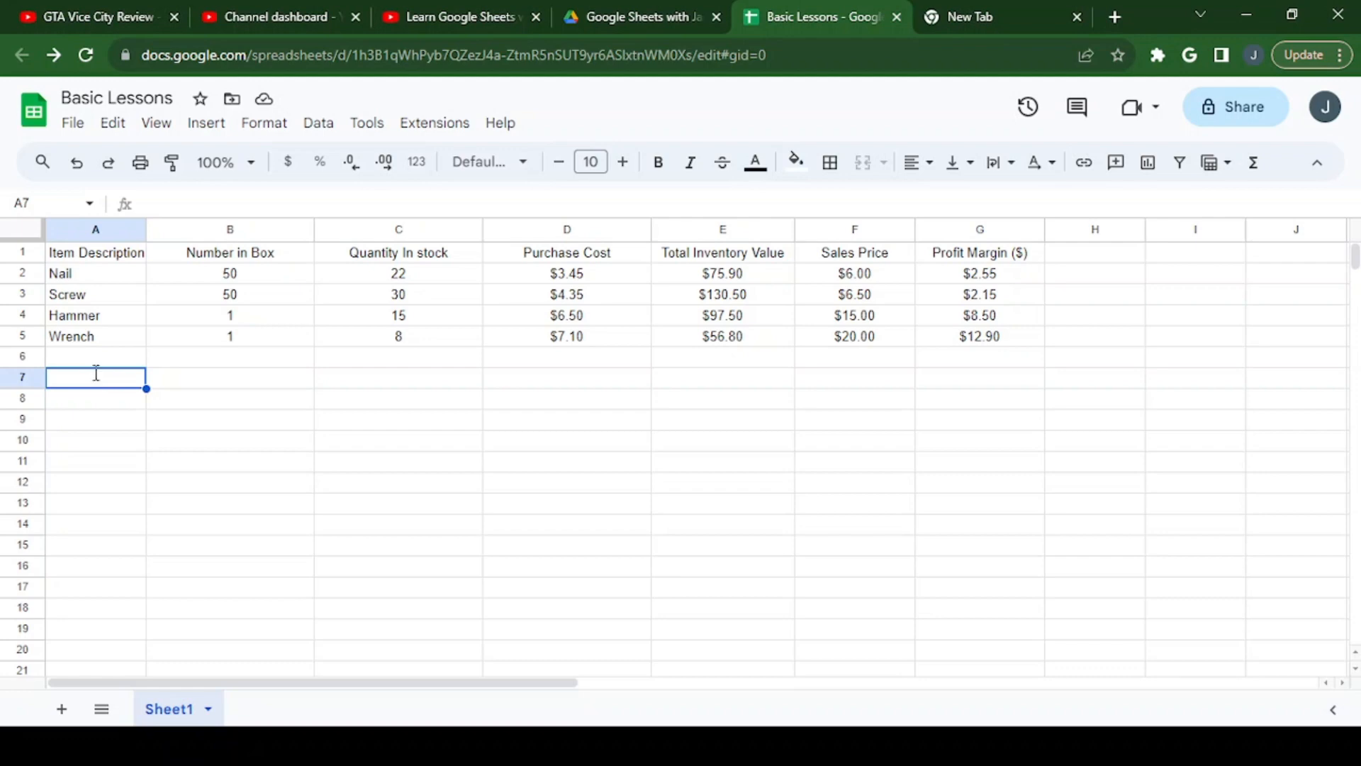
type("TOTAL")
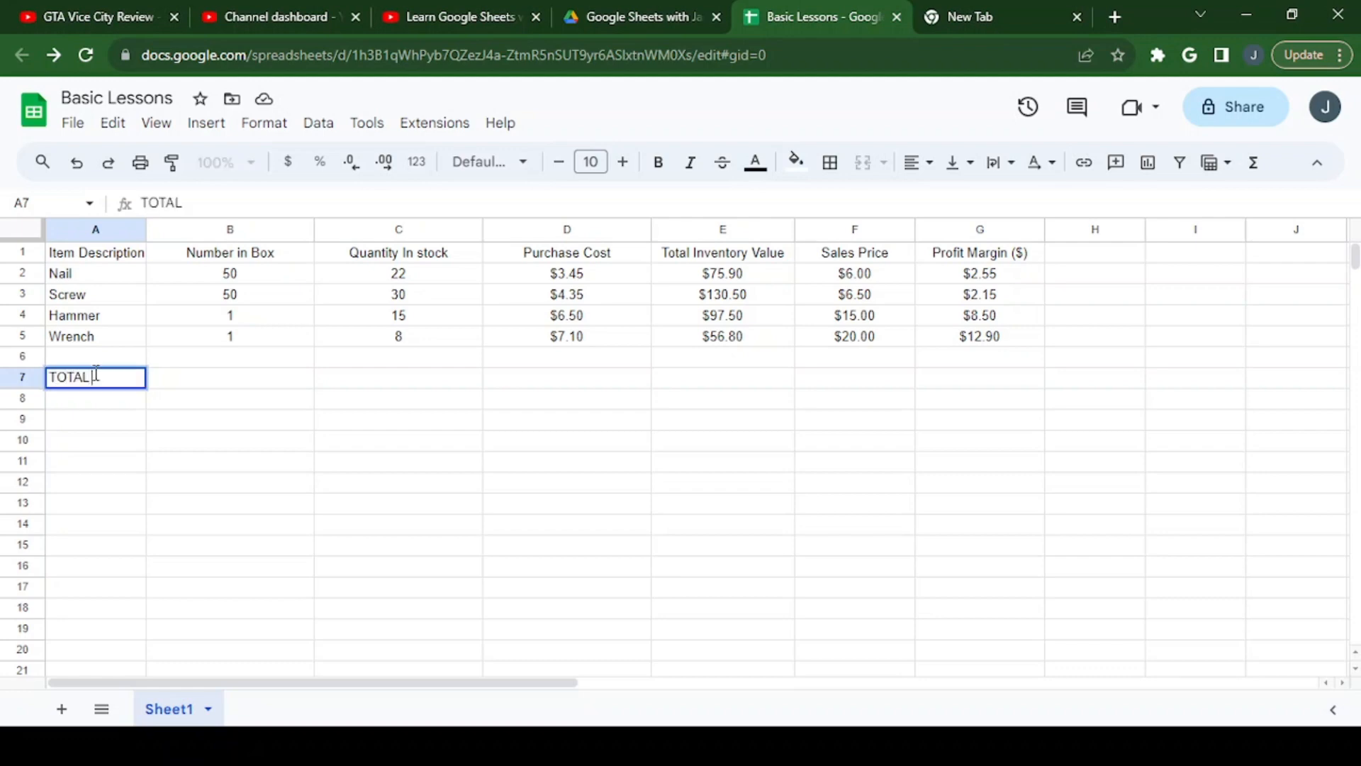
type(" INVENTORY VALUE")
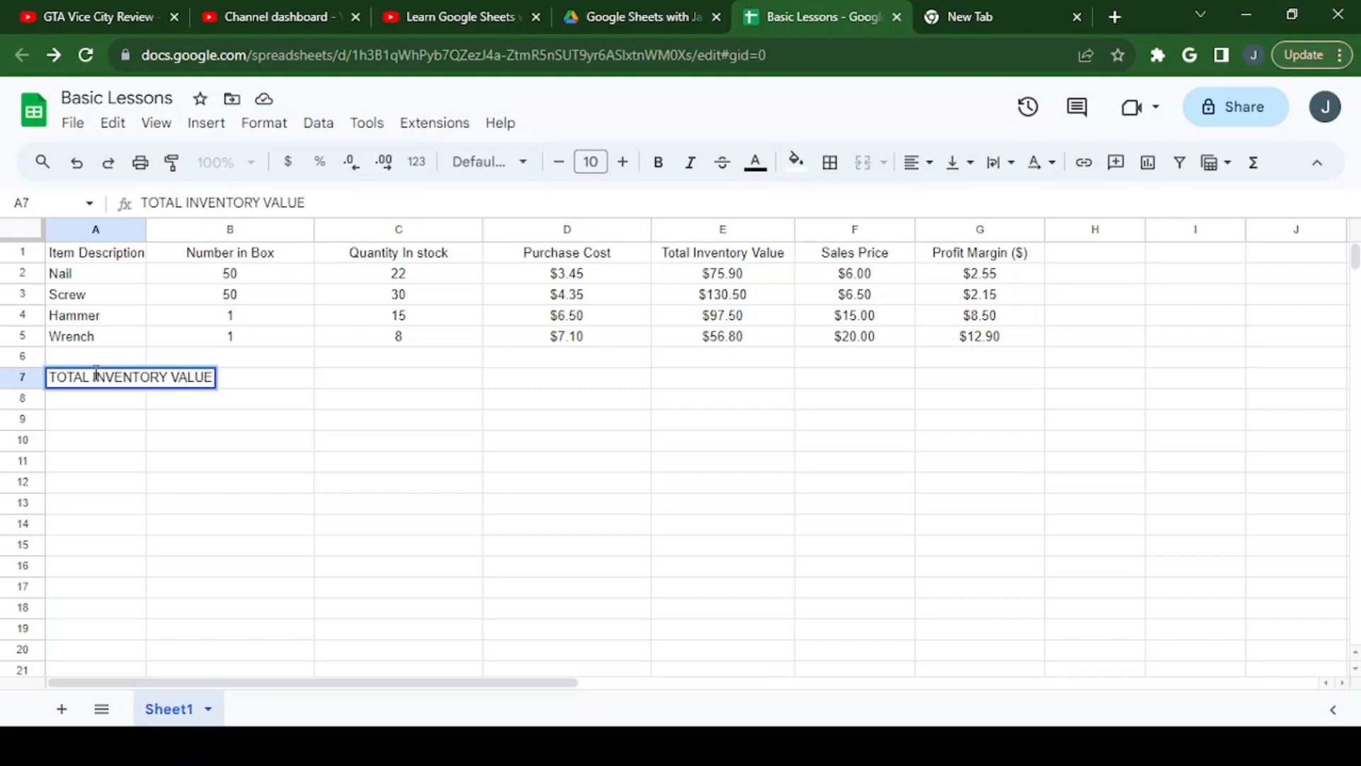
key("Tab")
Step: Enter =SUM(E2:E5) in E7 to total the inventory values, trying wider ranges across neighbouring columns before settling on E2:E5
key("Tab")
key("Tab")
key("Tab")
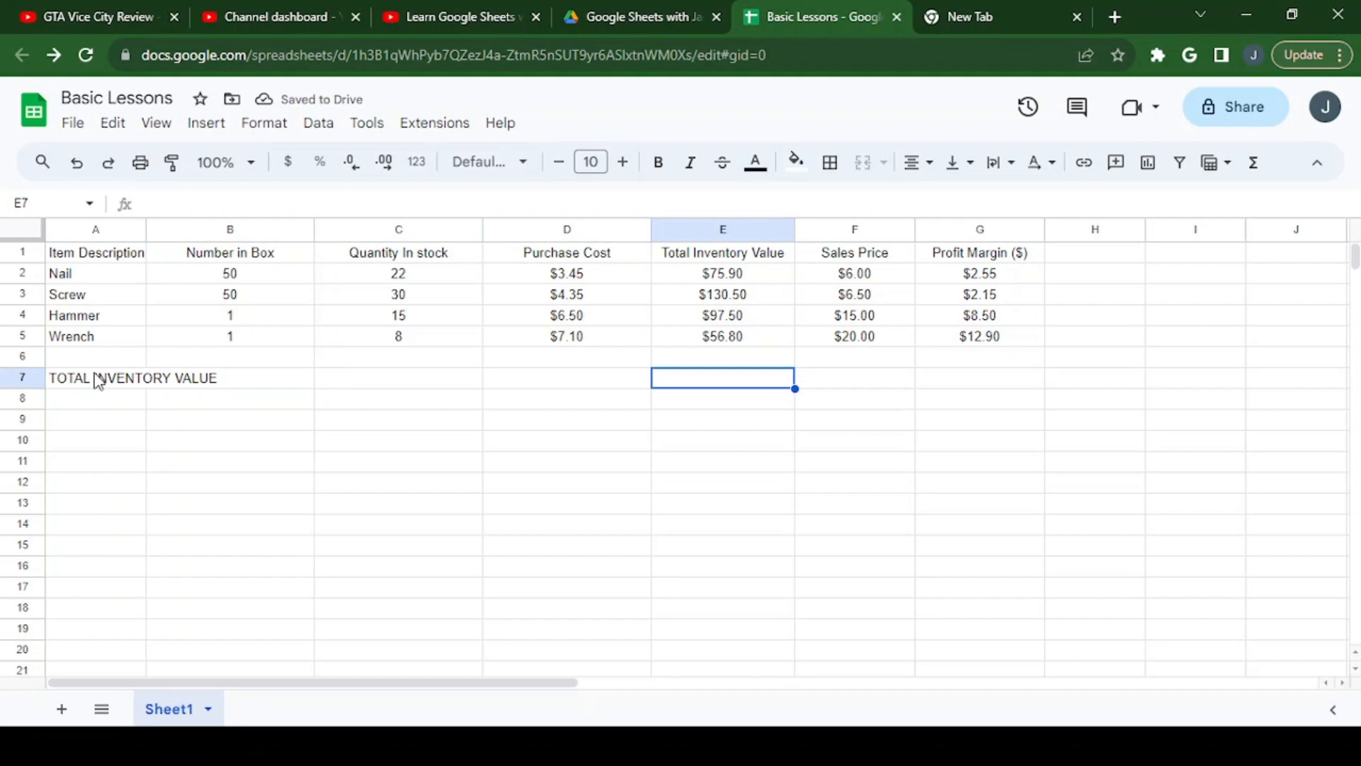
type("=")
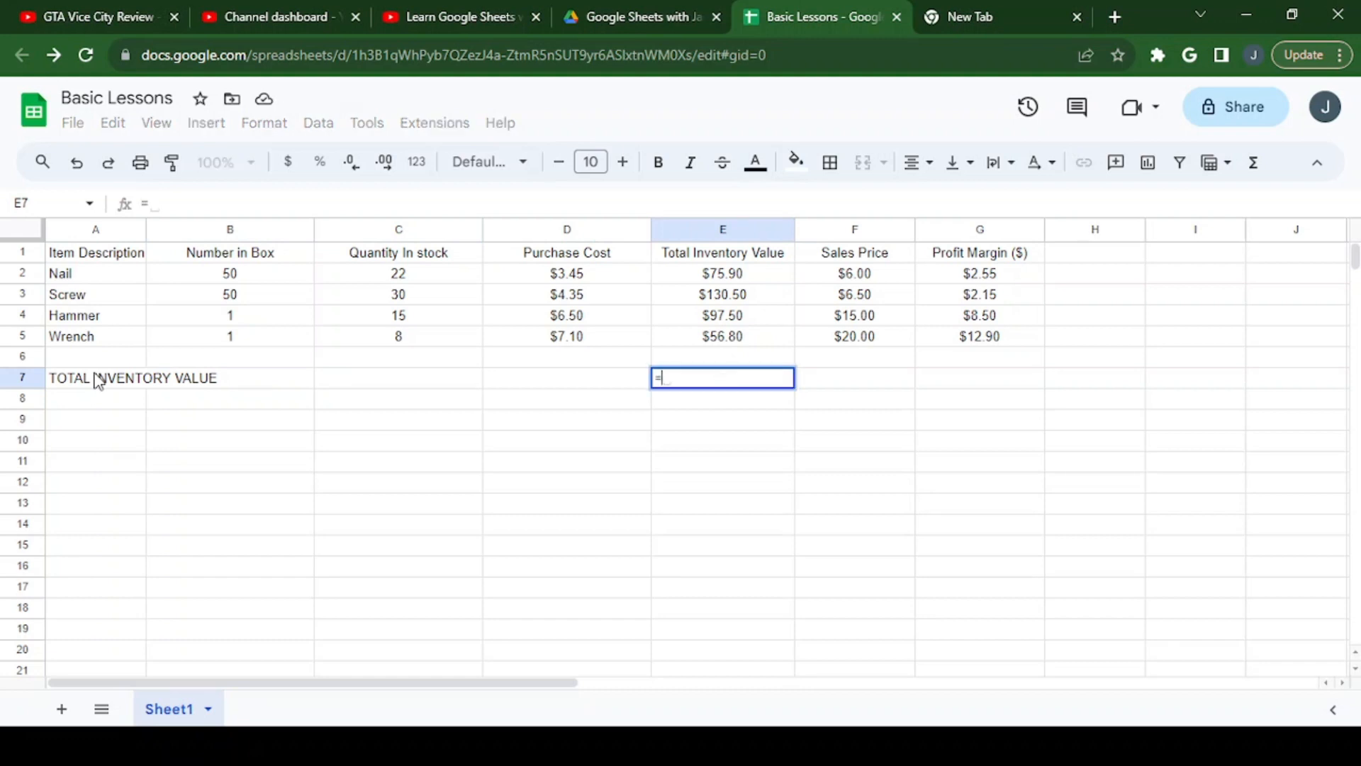
type("SUM")
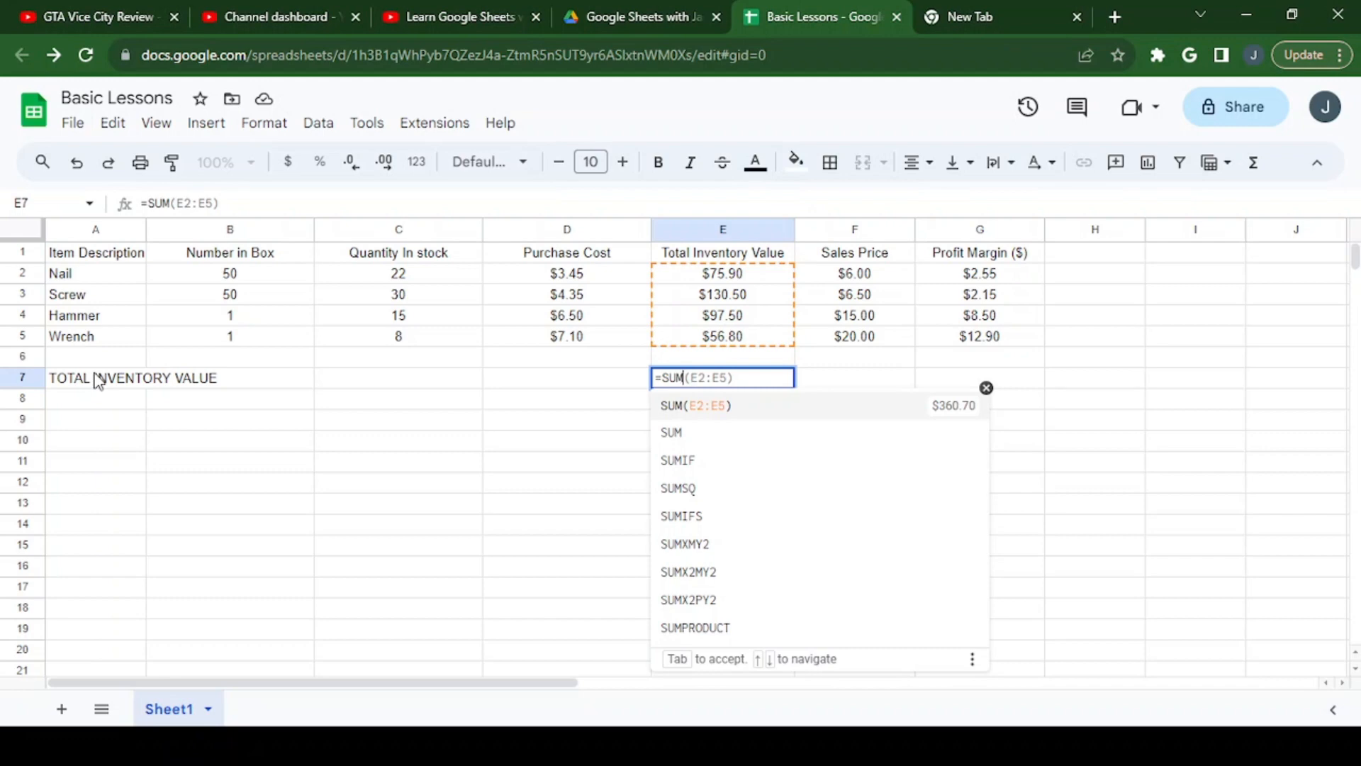
type("(")
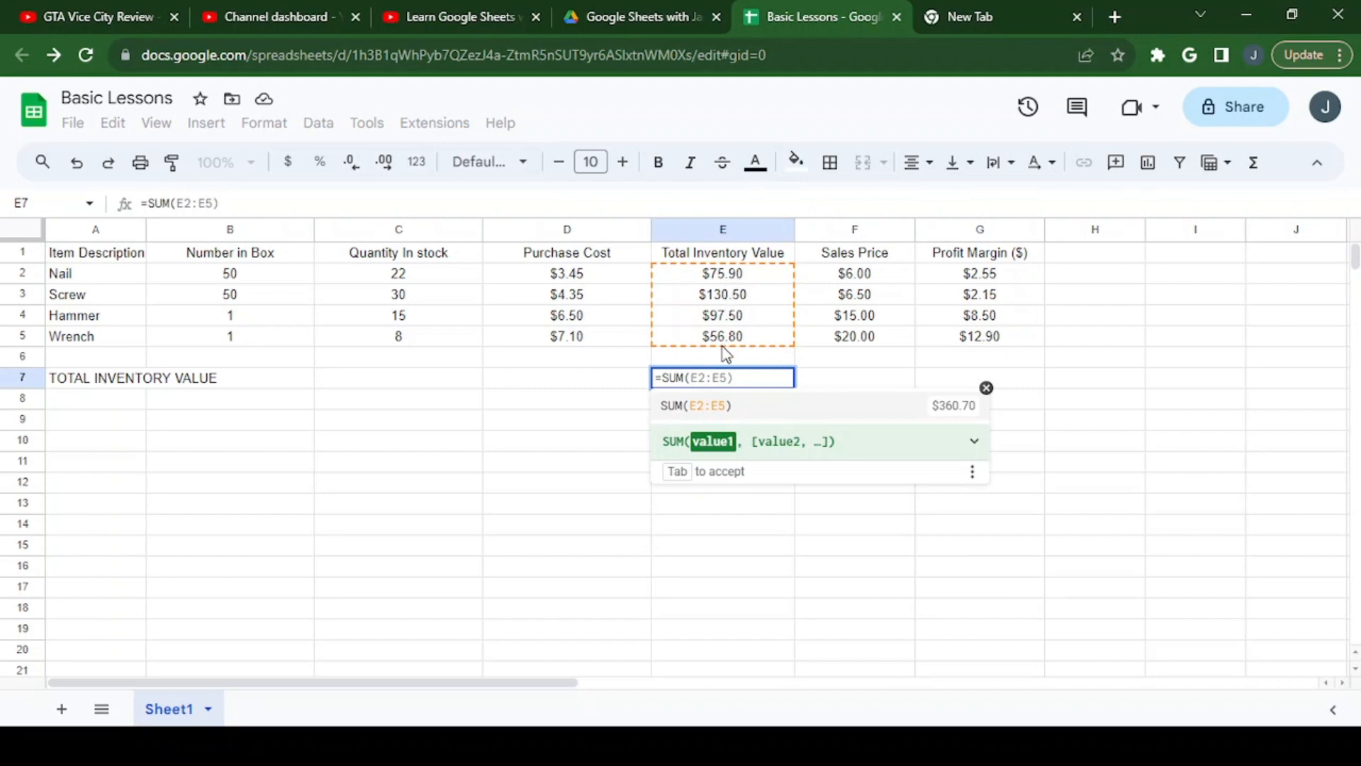
left_click_drag(724, 278, 729, 341)
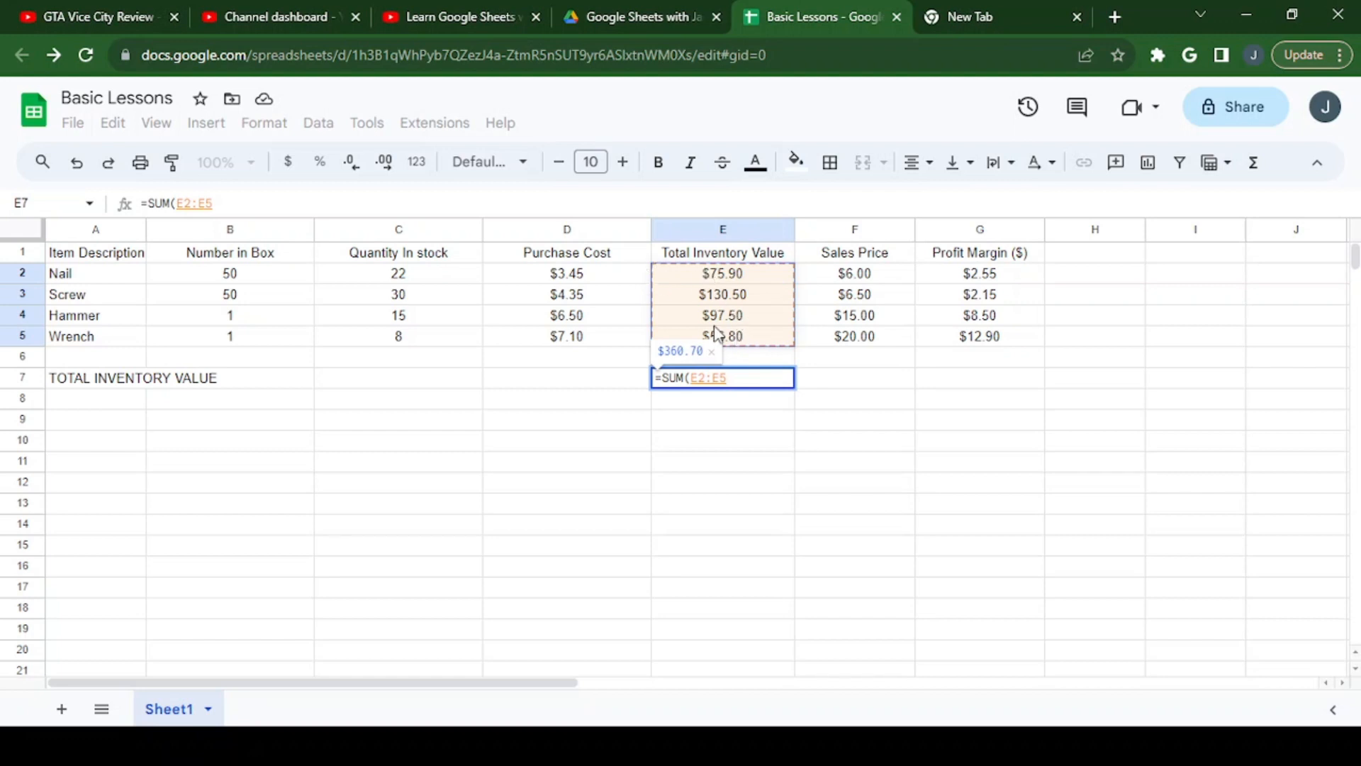
left_click_drag(556, 279, 887, 355)
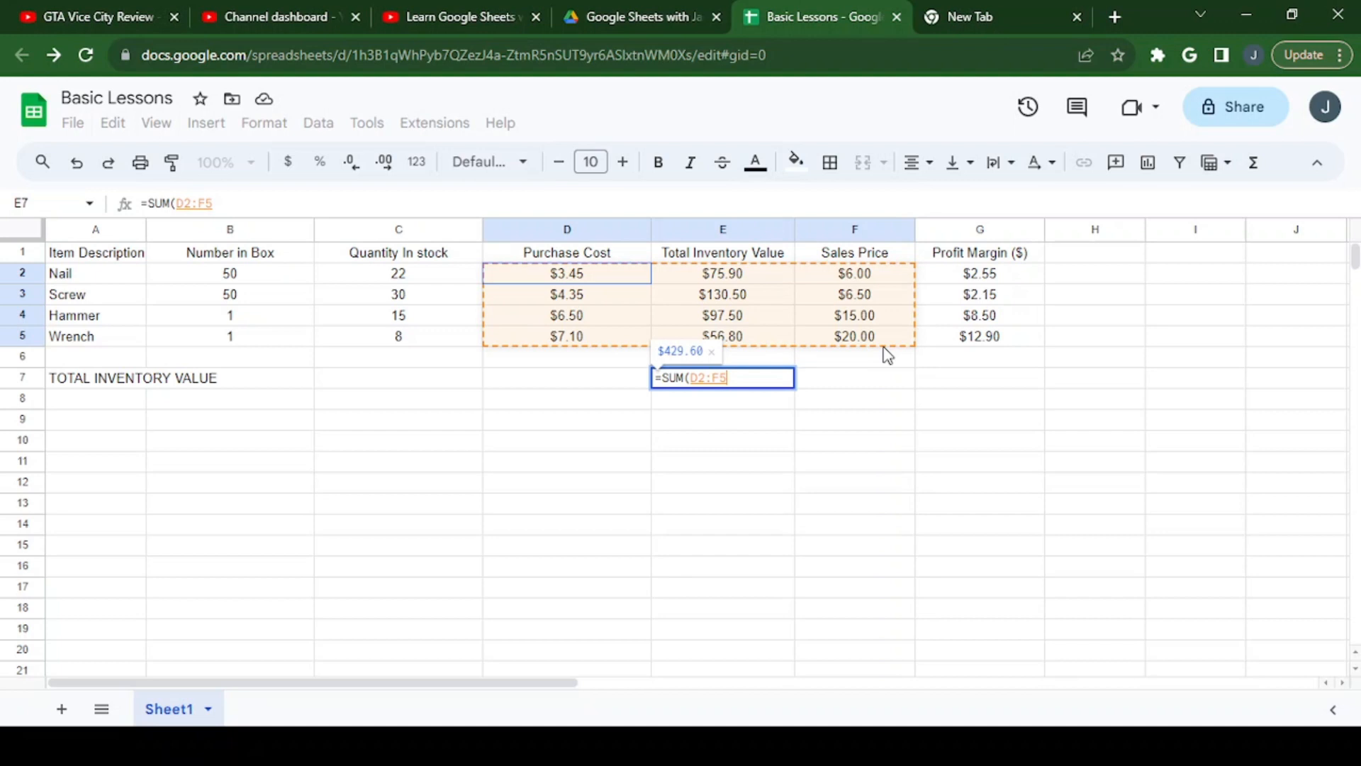
left_click_drag(888, 354, 971, 351)
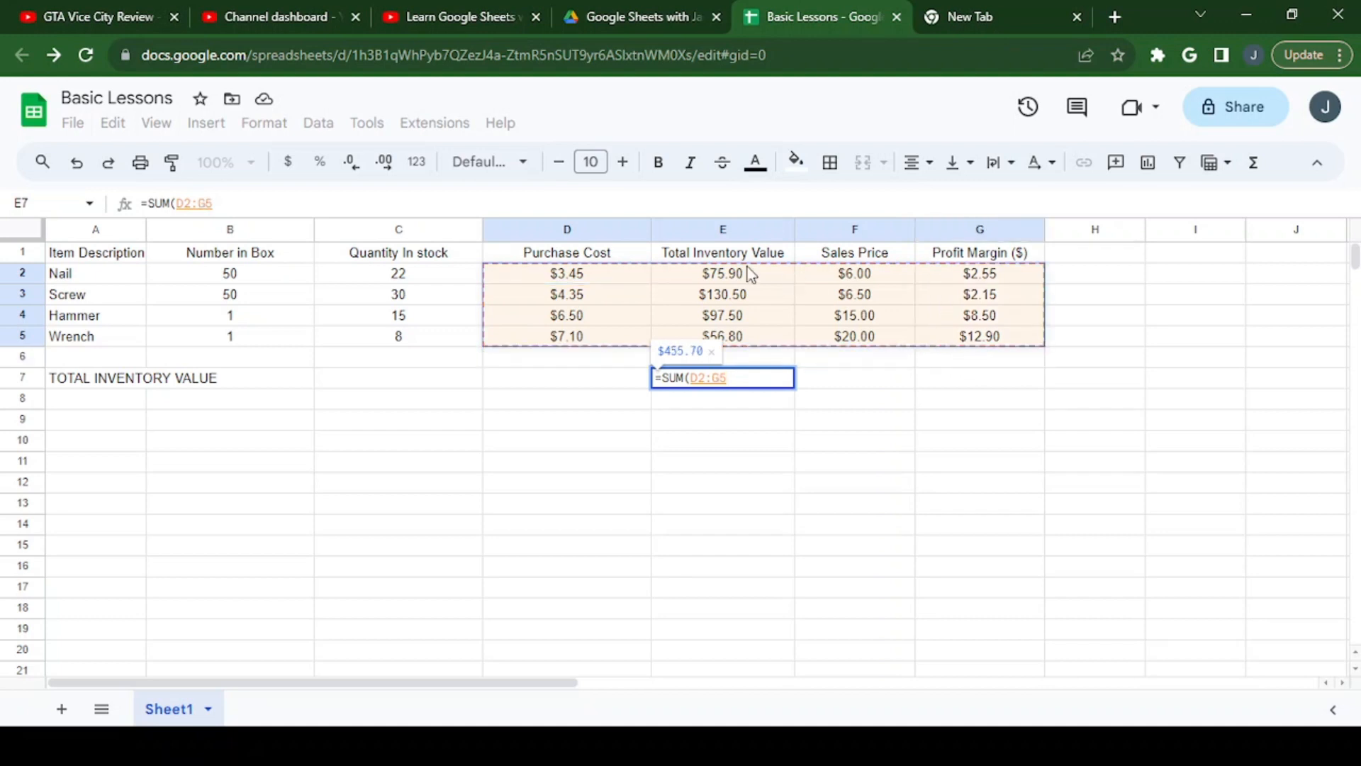
left_click_drag(742, 276, 753, 341)
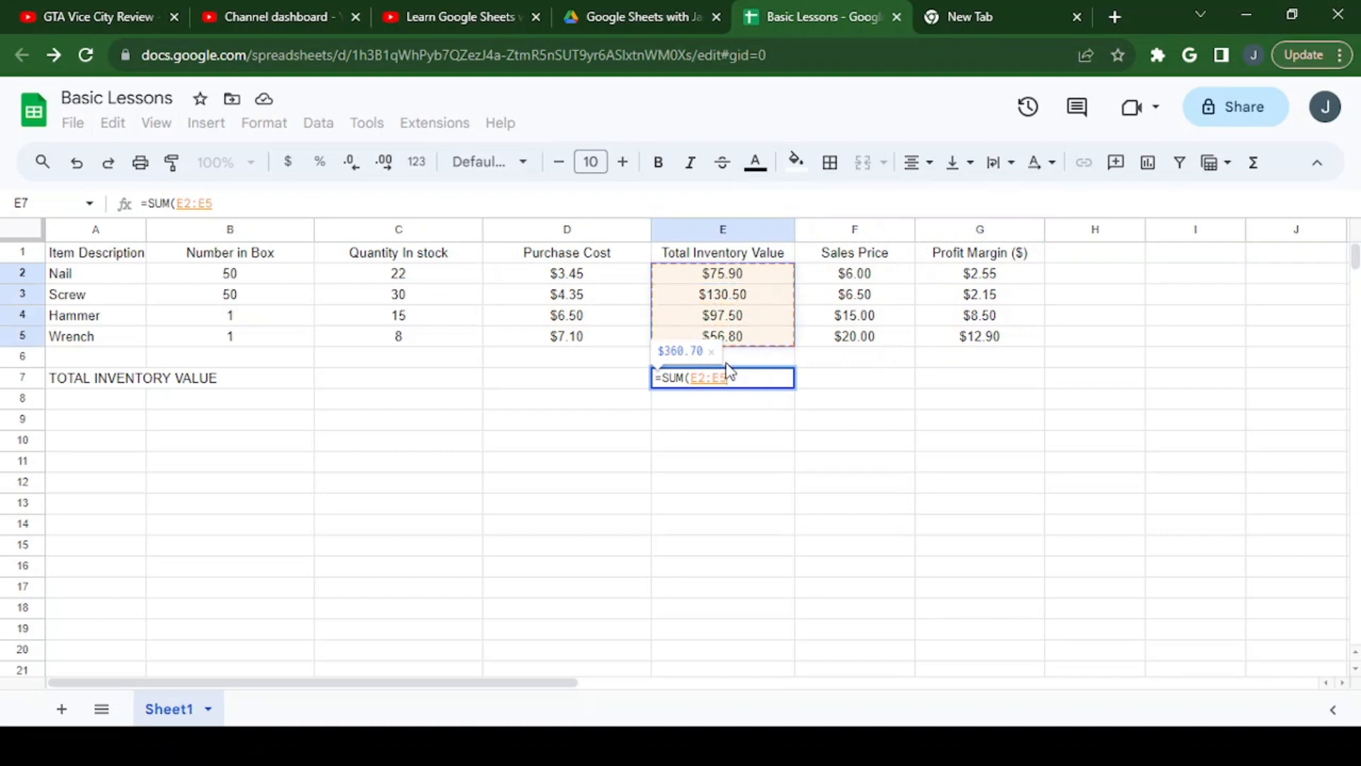
type(")")
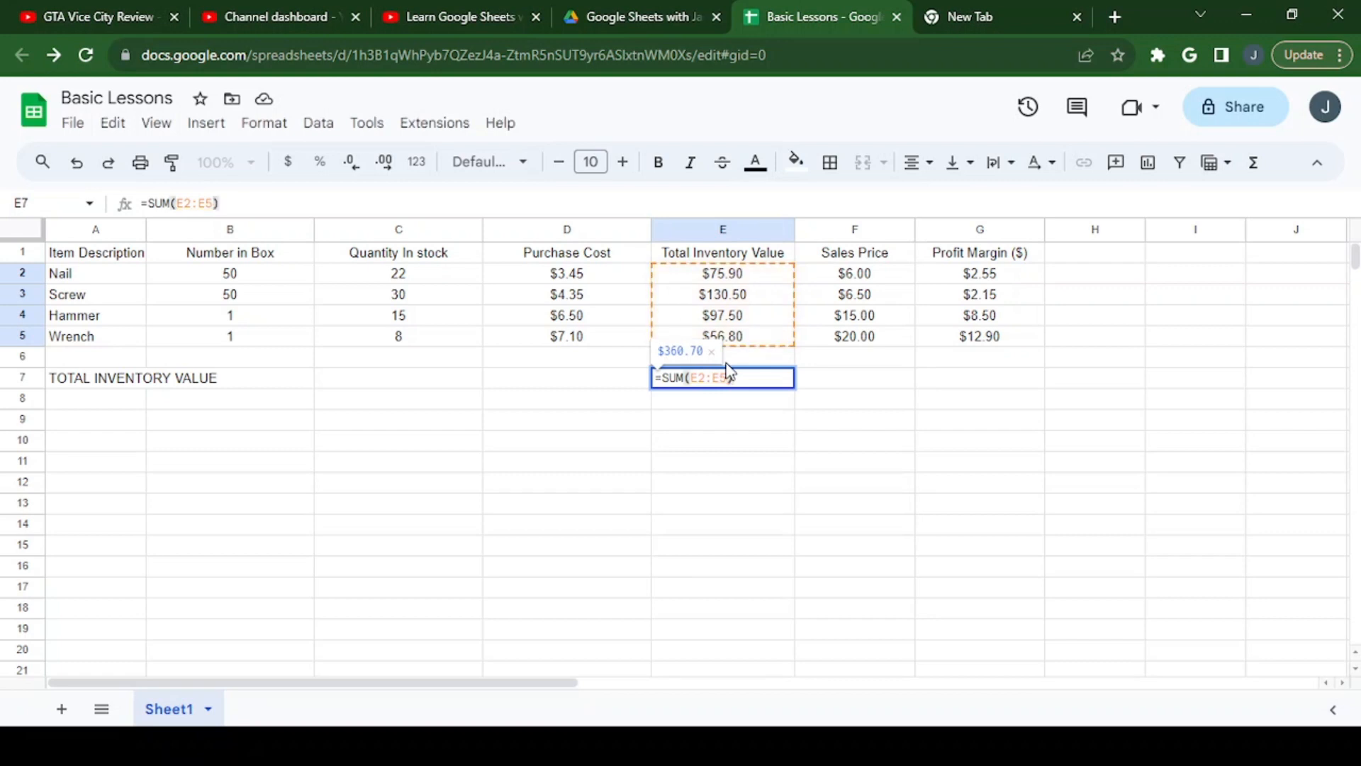
key("Return")
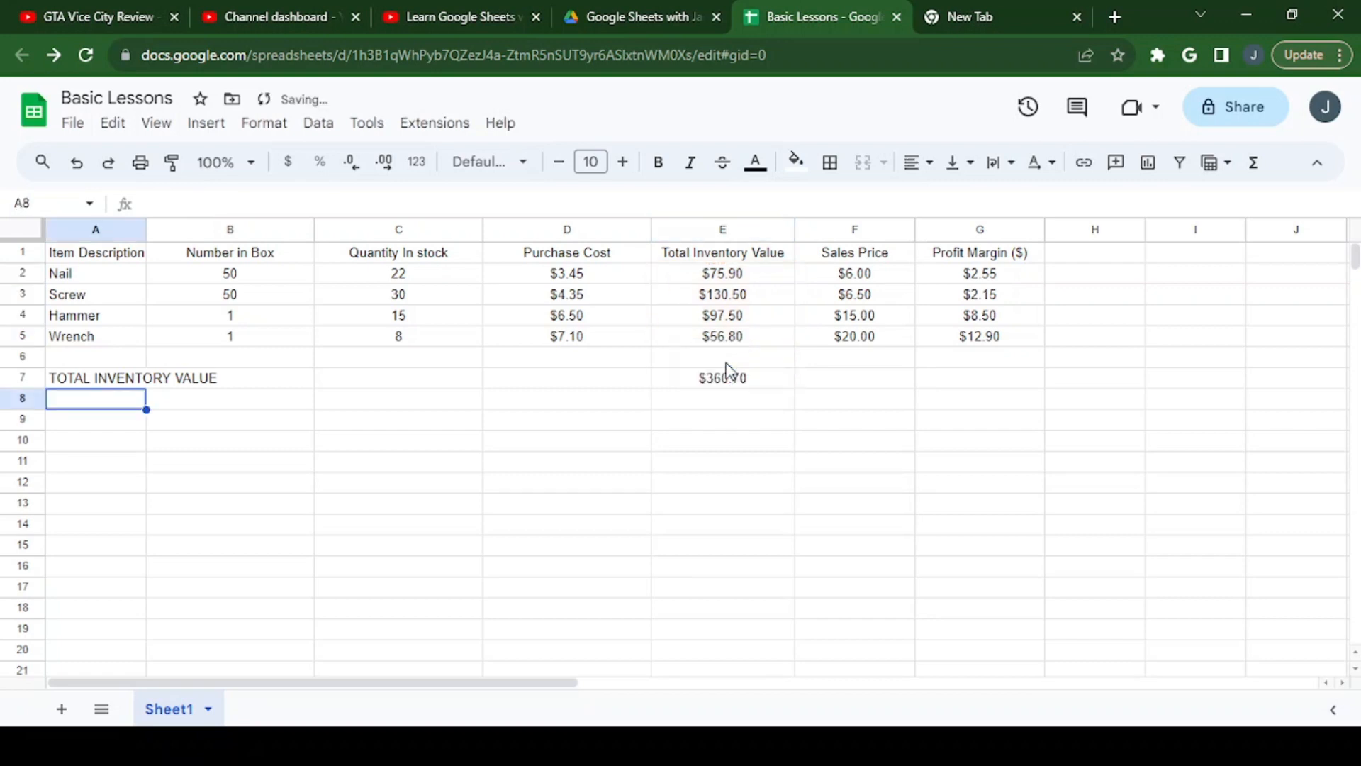
Step: Make all of row 7, including the total's label and amount, bold
left_click(762, 386)
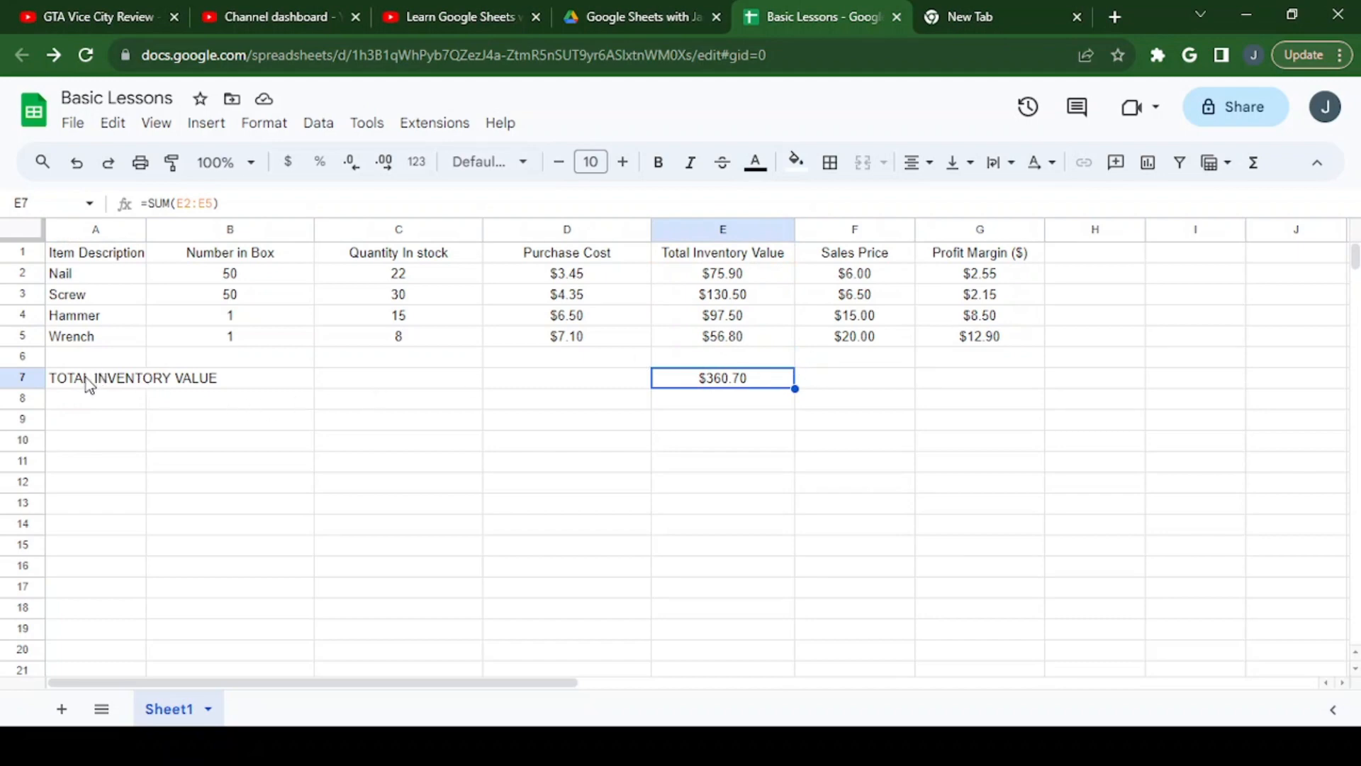
left_click(67, 387)
left_click(29, 377)
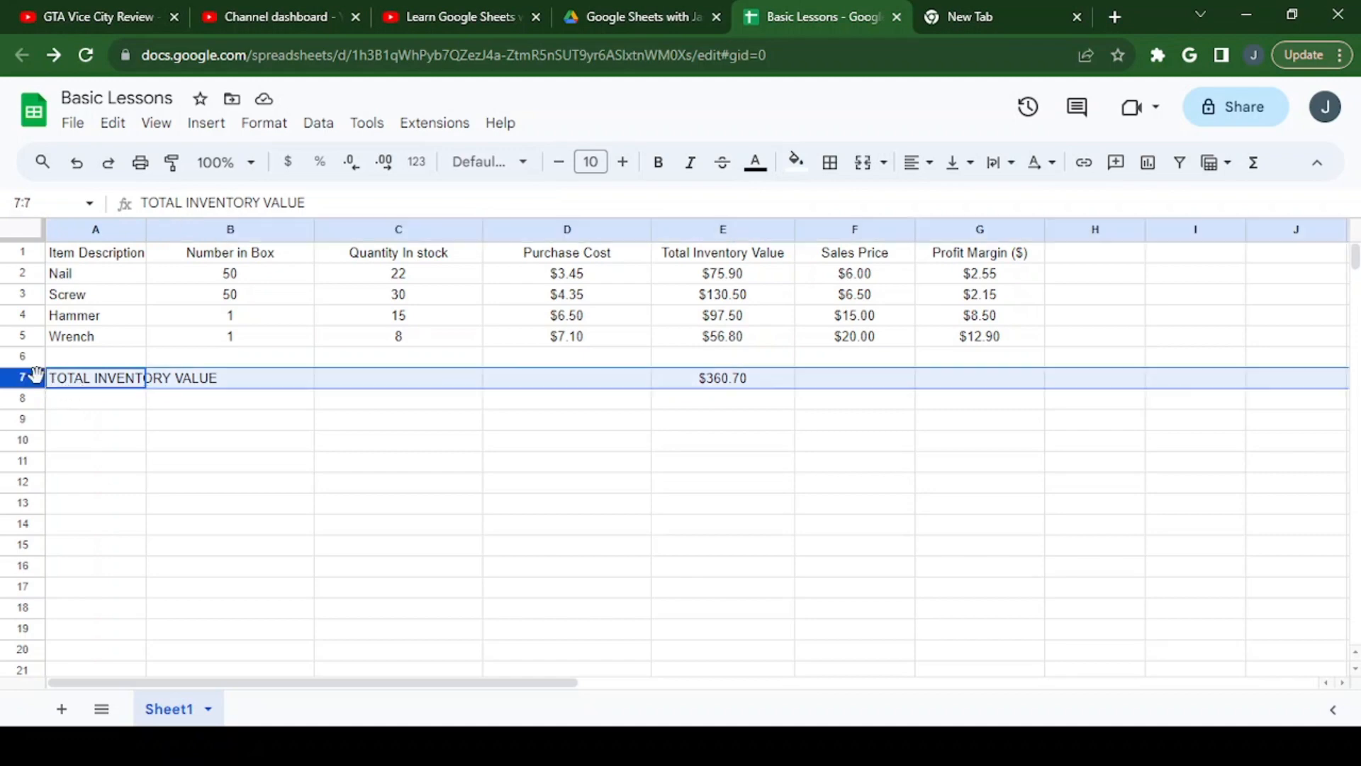
left_click(658, 162)
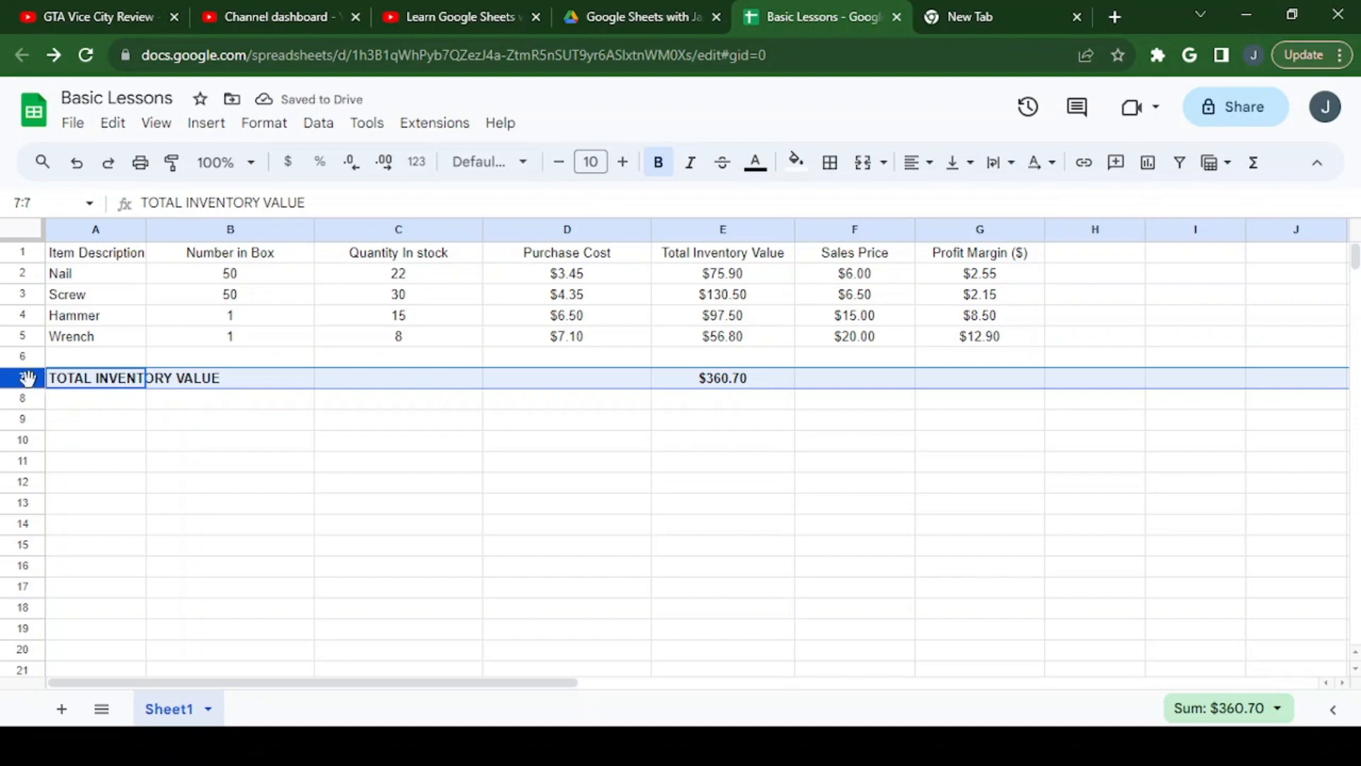
left_click(84, 419)
left_click(22, 377)
Step: Add a top border to the total amount in E7 and check how the cell looks
left_click(755, 381)
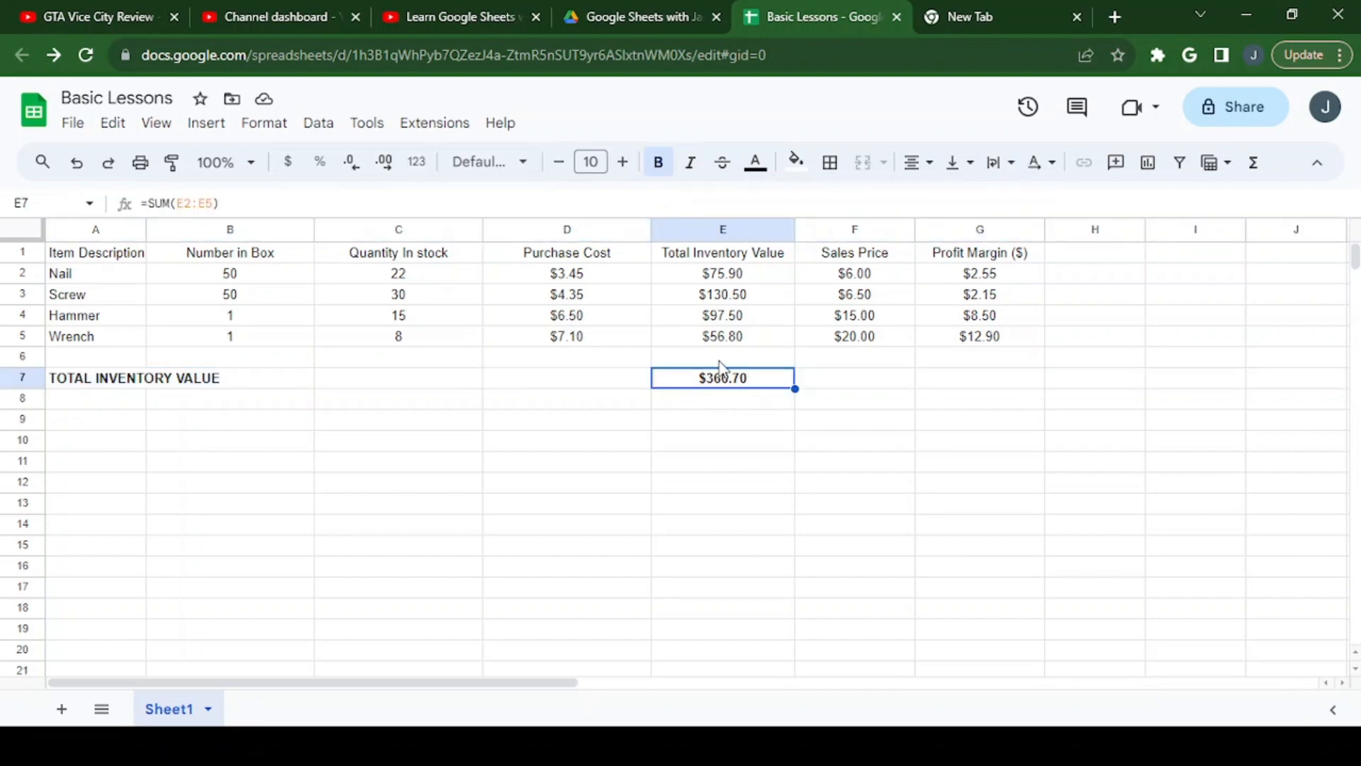
left_click(831, 164)
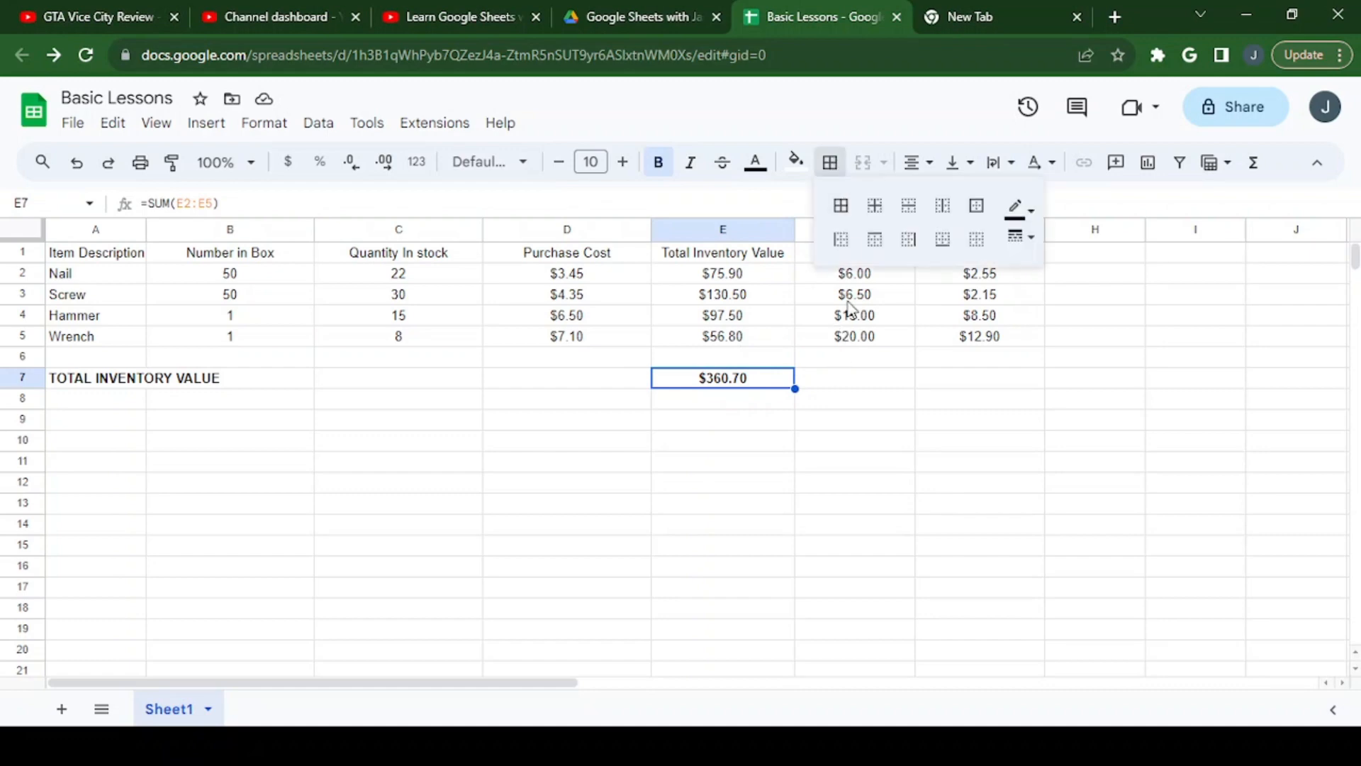
left_click(877, 244)
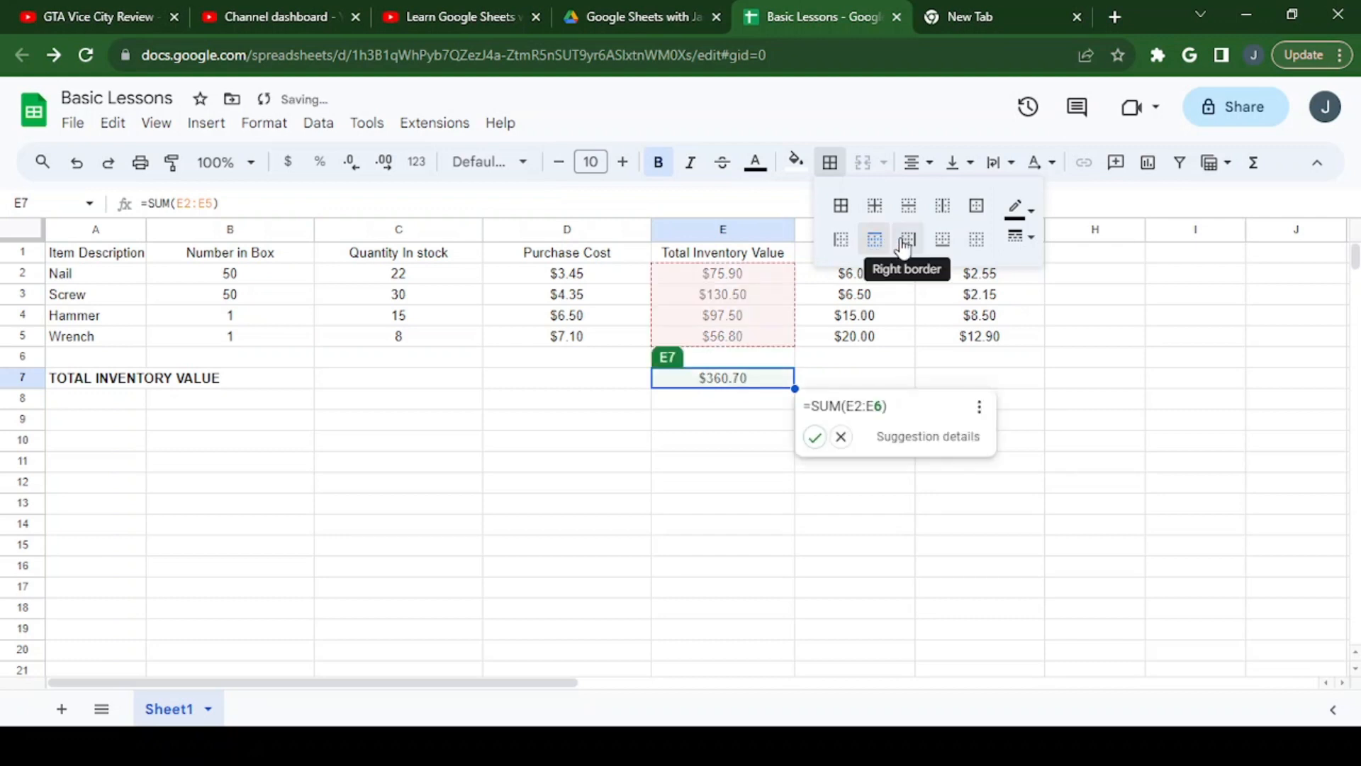
left_click(749, 409)
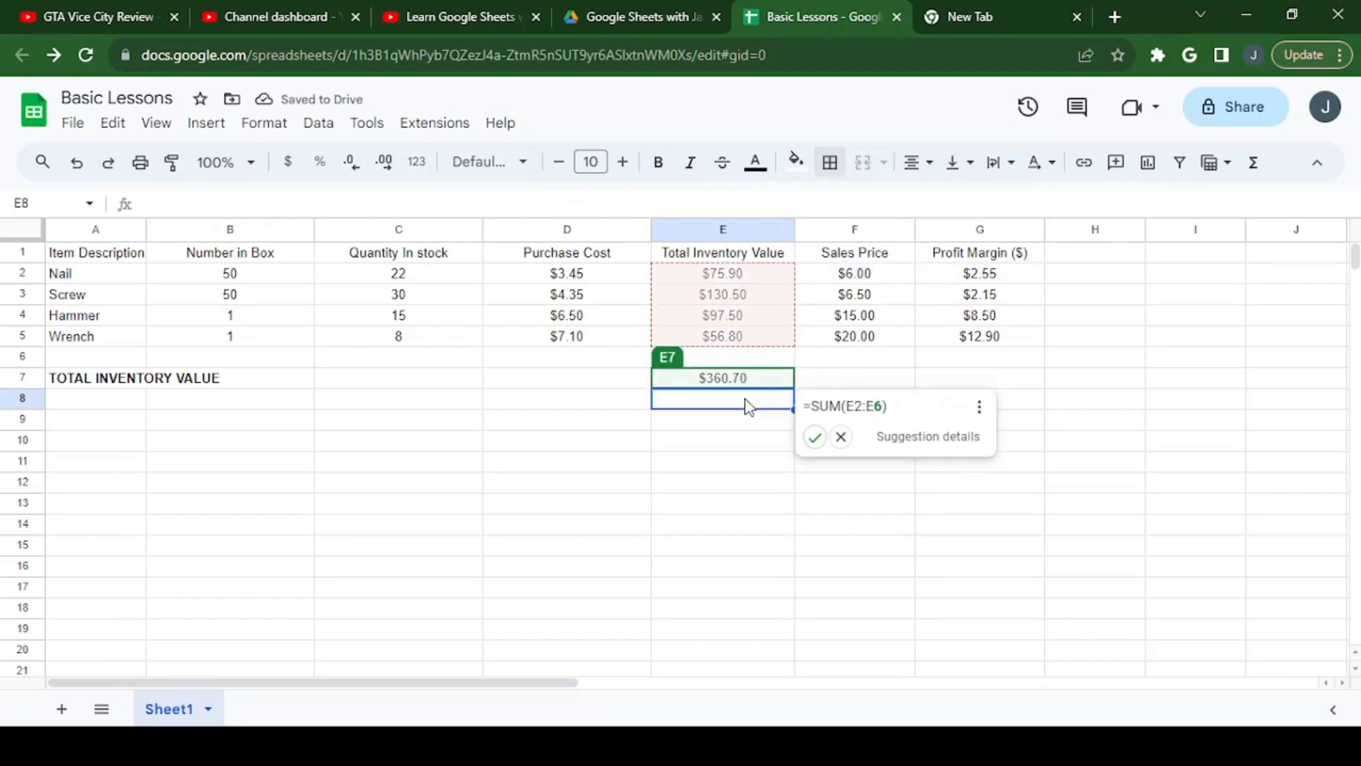
left_click(817, 362)
left_click(762, 383)
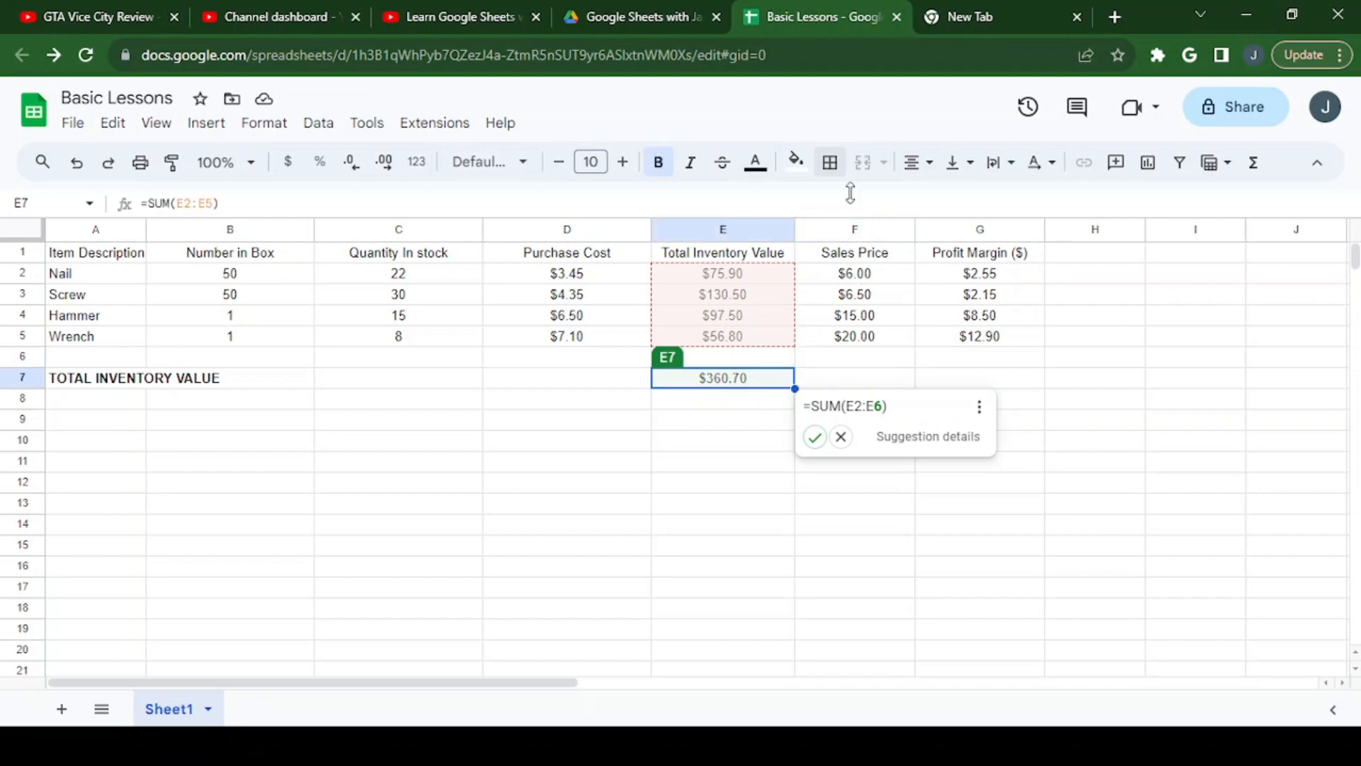
Step: Apply double-line top and bottom borders to the total amount in E7 and dismiss the suggested formula correction
left_click(829, 163)
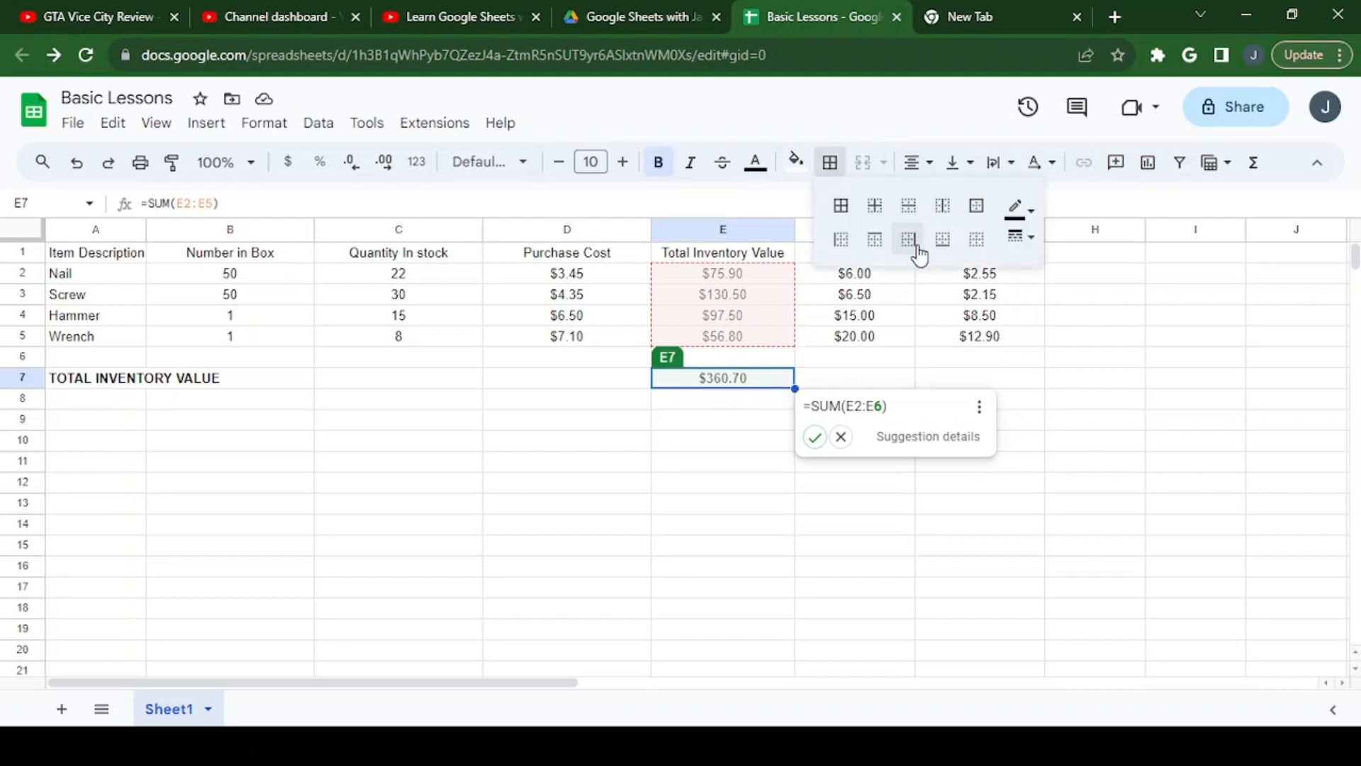
left_click(875, 241)
left_click(1017, 241)
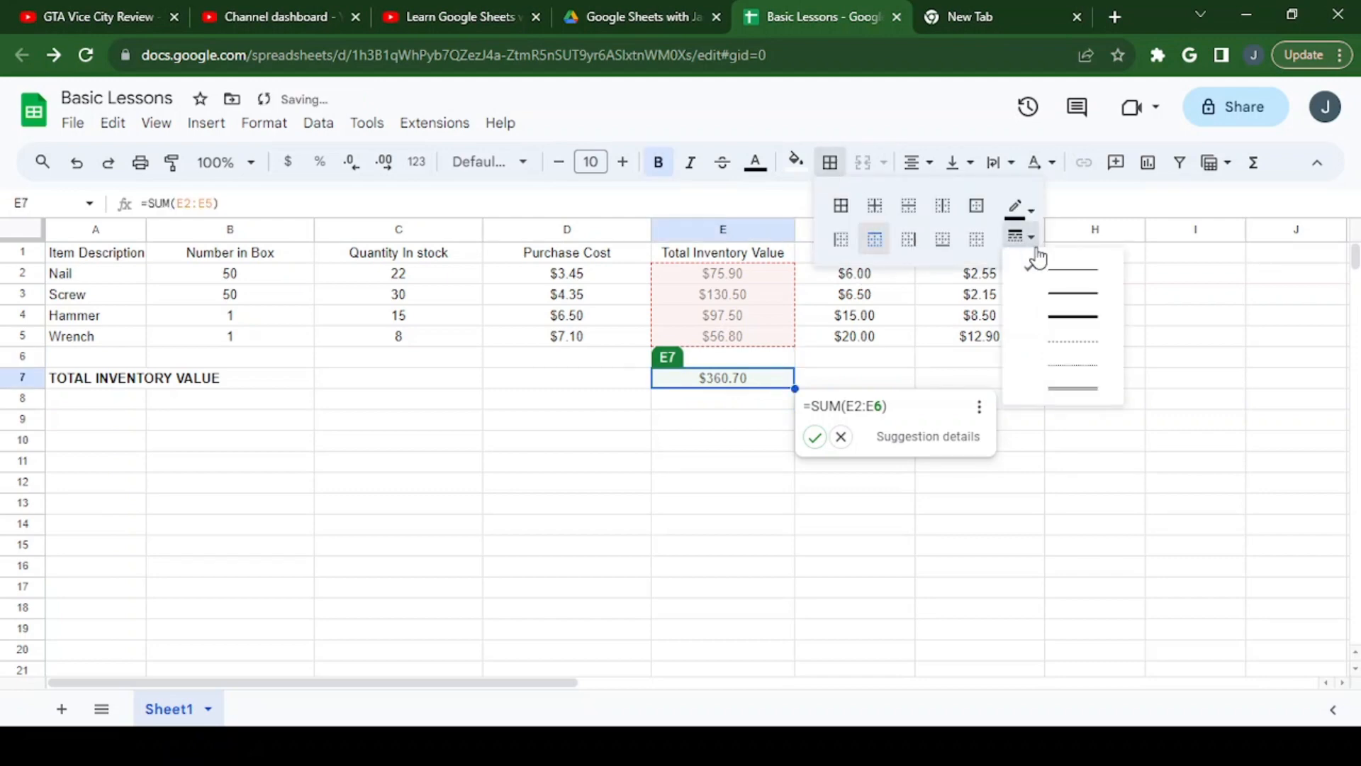
left_click(1072, 392)
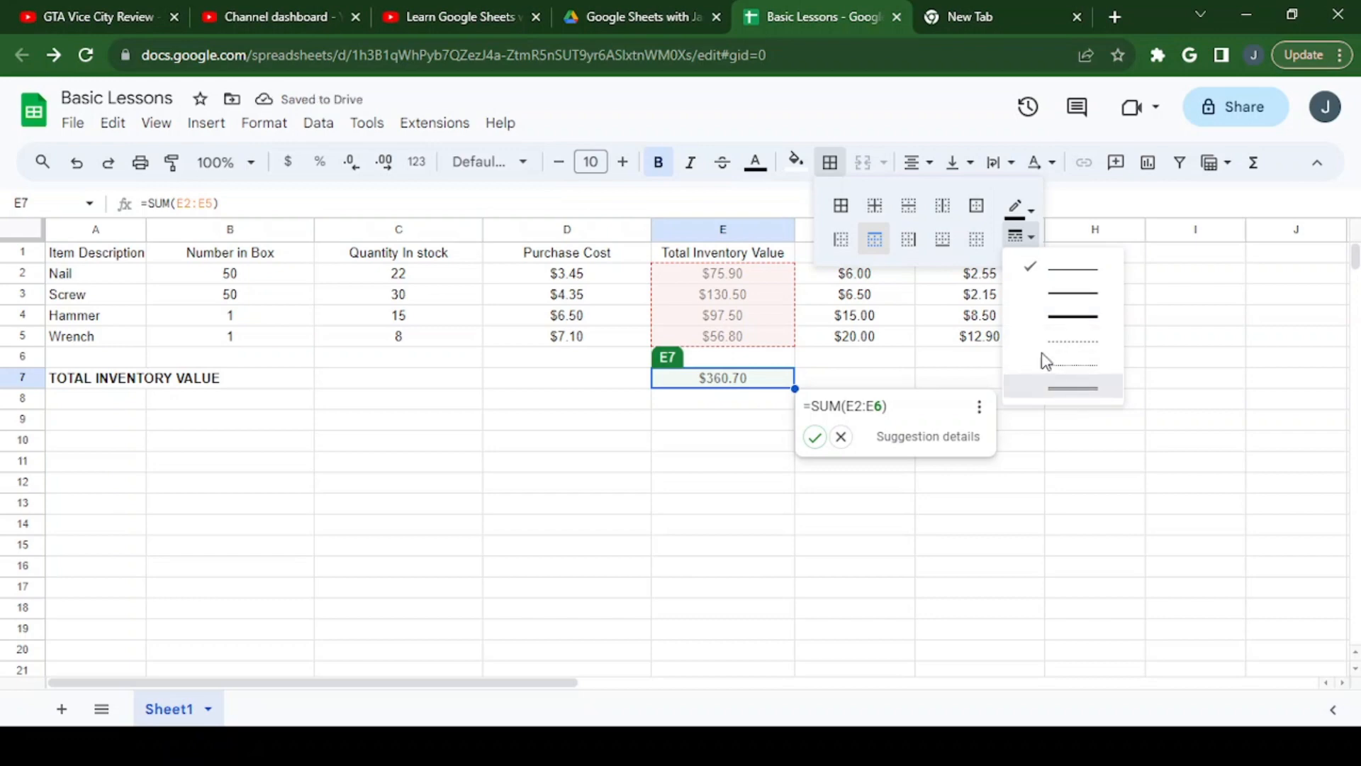
left_click(936, 247)
left_click(664, 422)
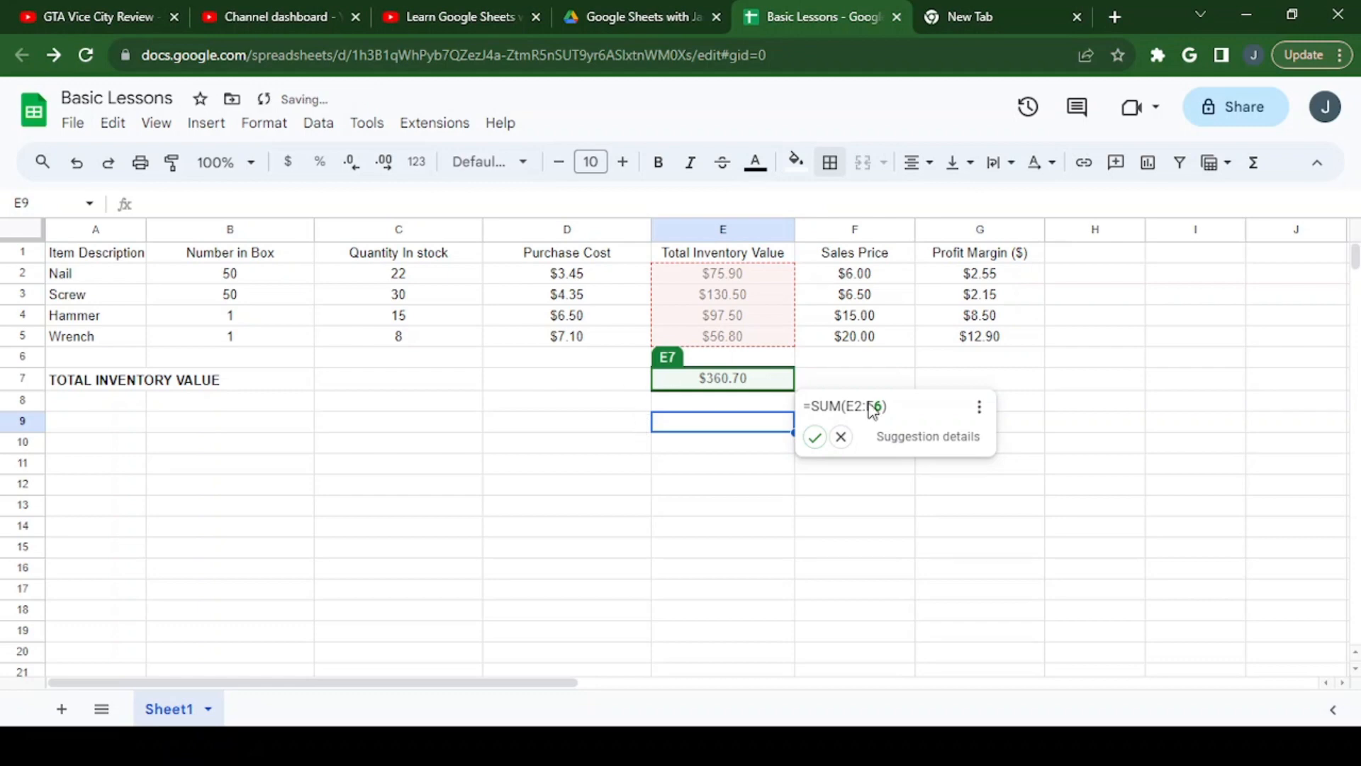
left_click(840, 436)
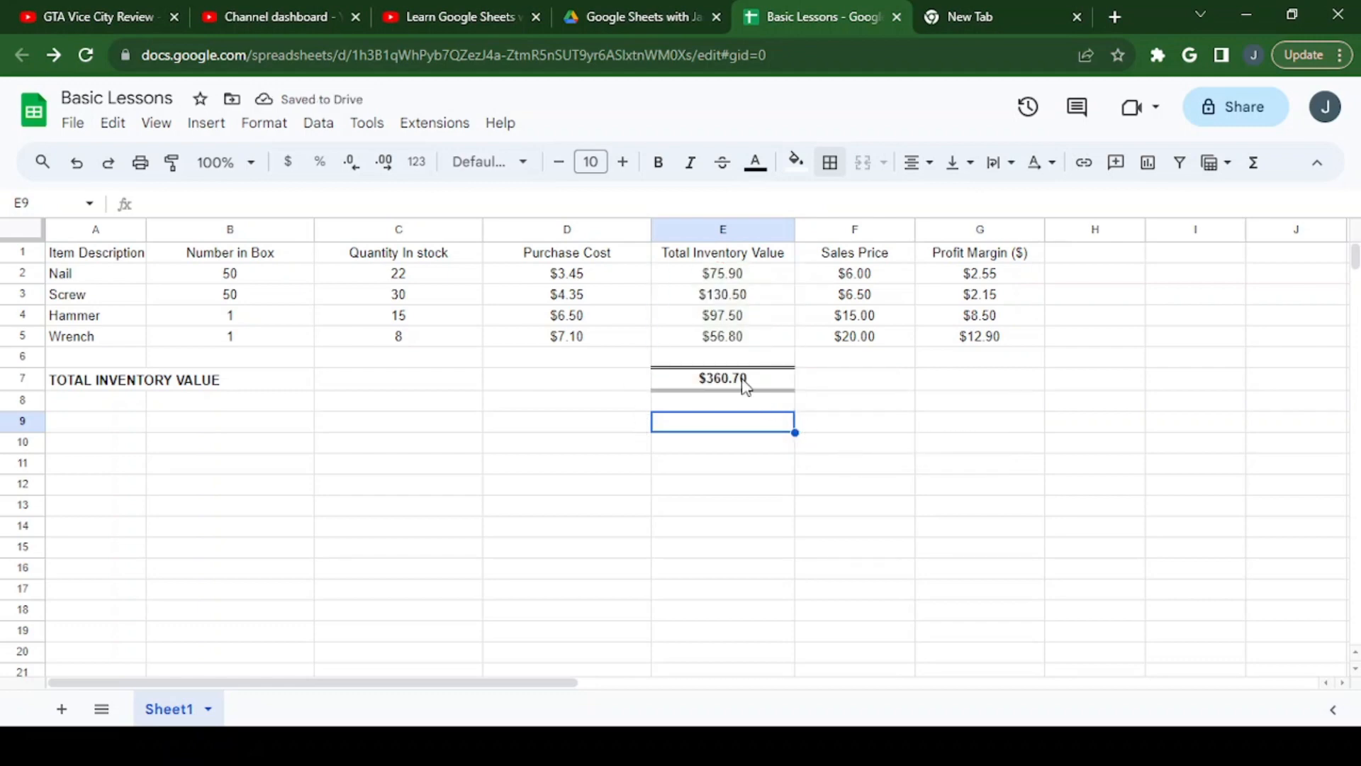
Step: Set the bottom border of the empty cell E6, directly above the total amount, to a single thin line
left_click(731, 359)
left_click(831, 165)
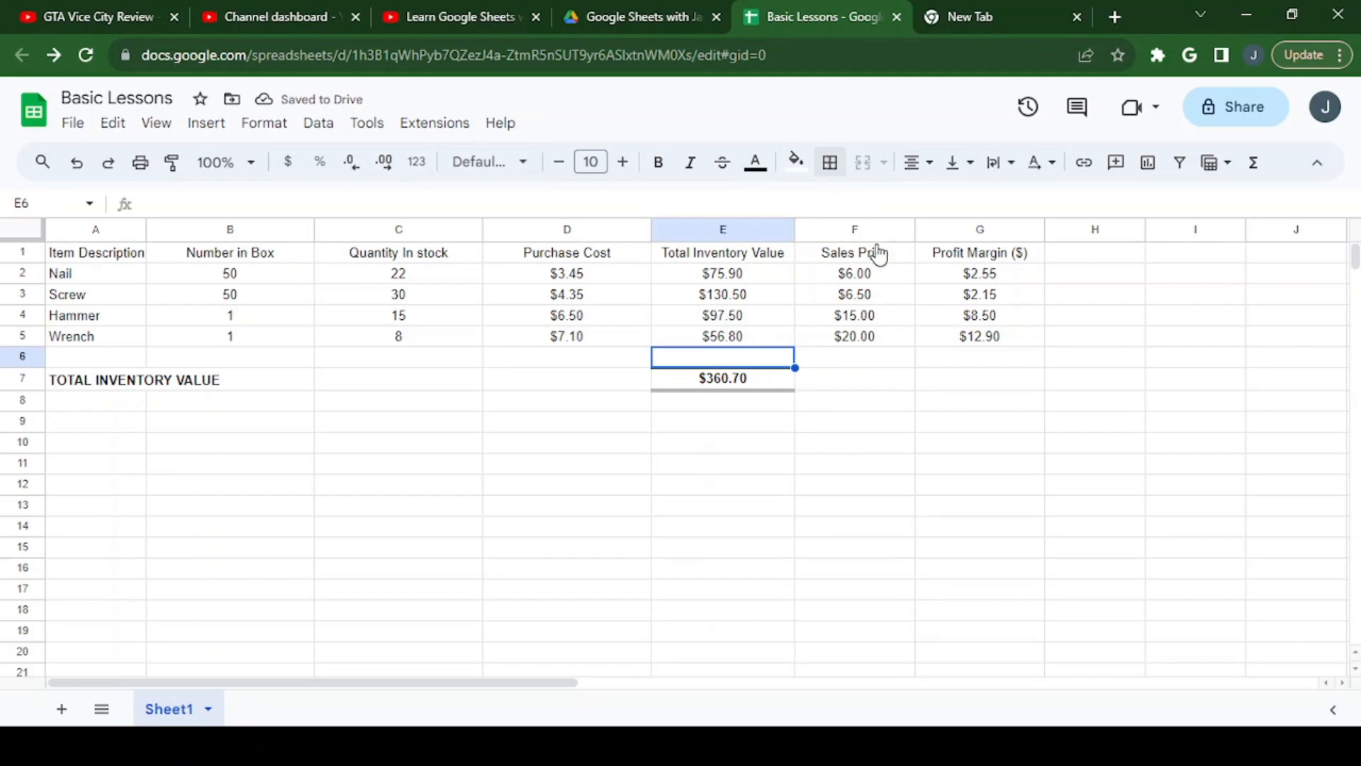
left_click(942, 239)
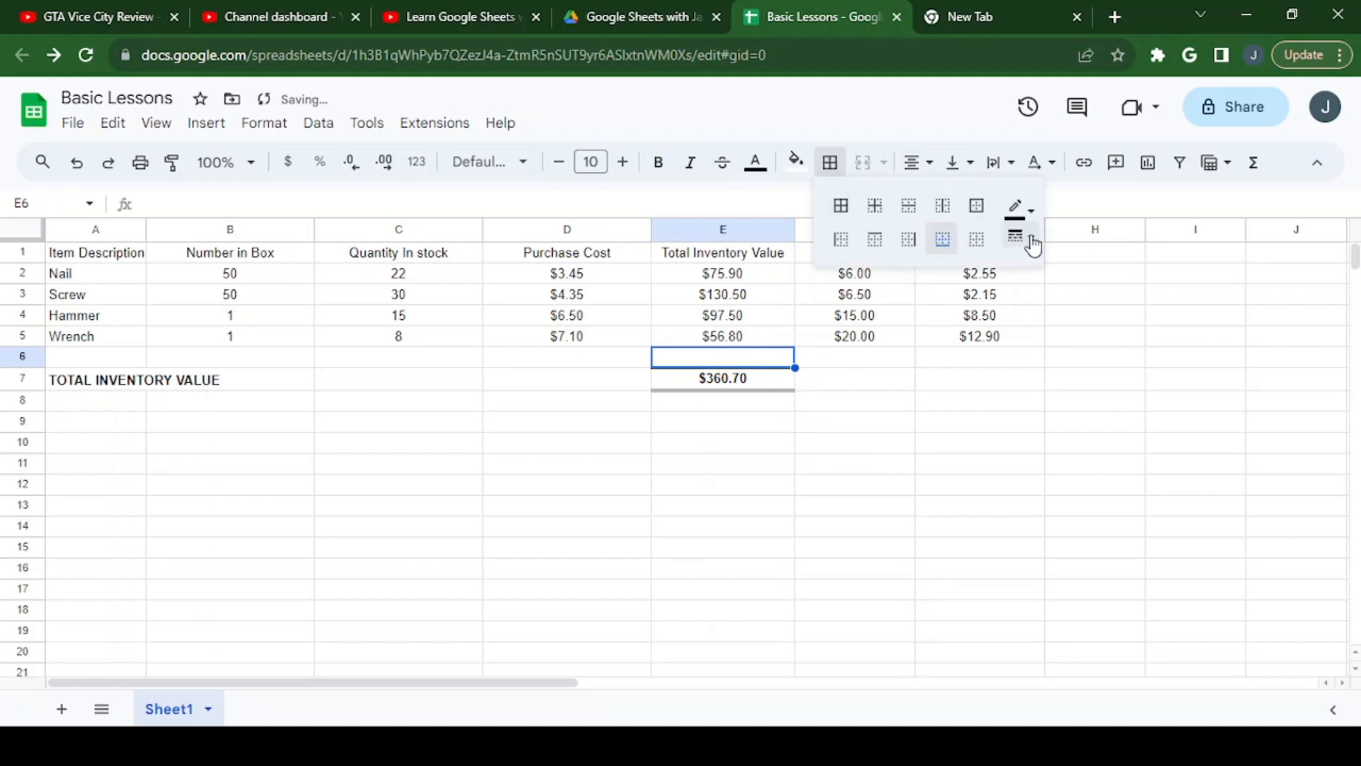
left_click(1021, 237)
left_click(1062, 271)
left_click(831, 424)
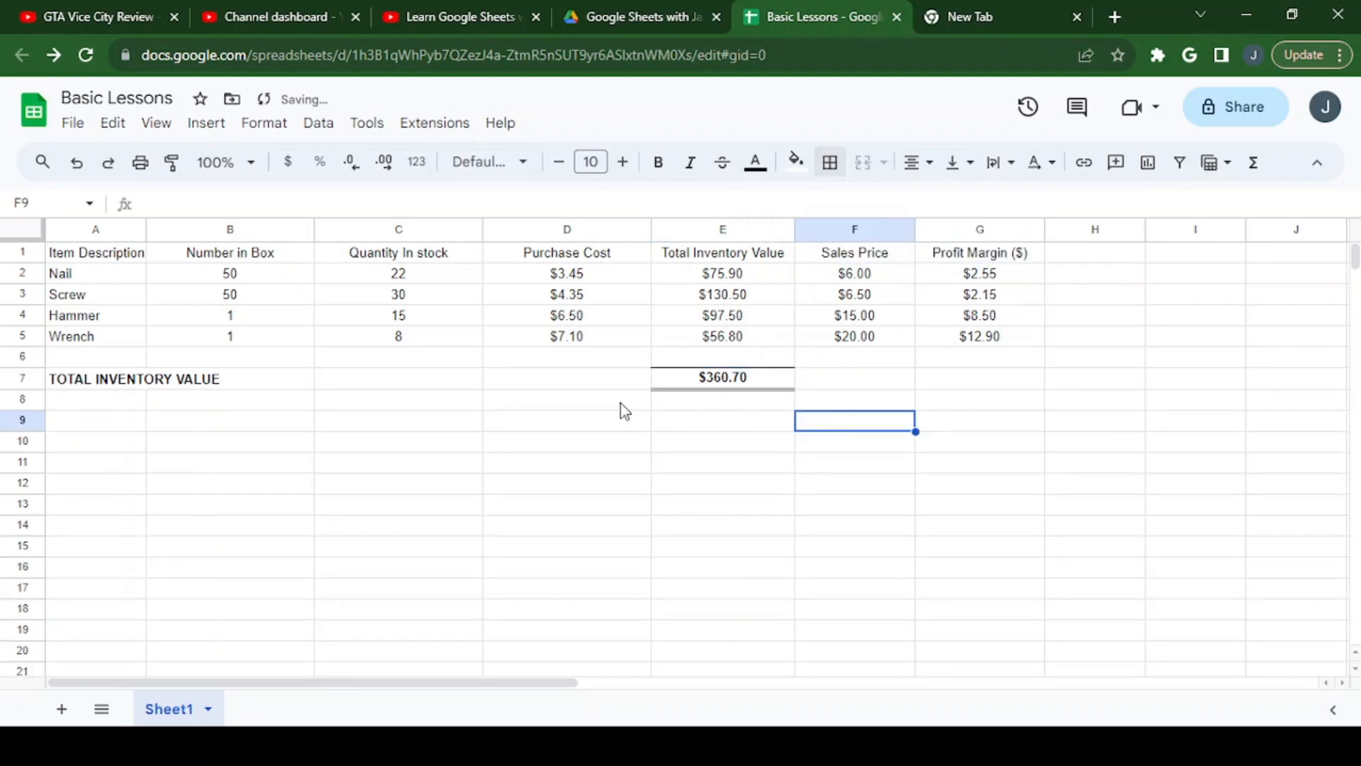
Step: Review the bordered total in E7 and the item inventory values in column E that feed its sum
left_click(619, 403)
left_click(741, 381)
left_click(835, 402)
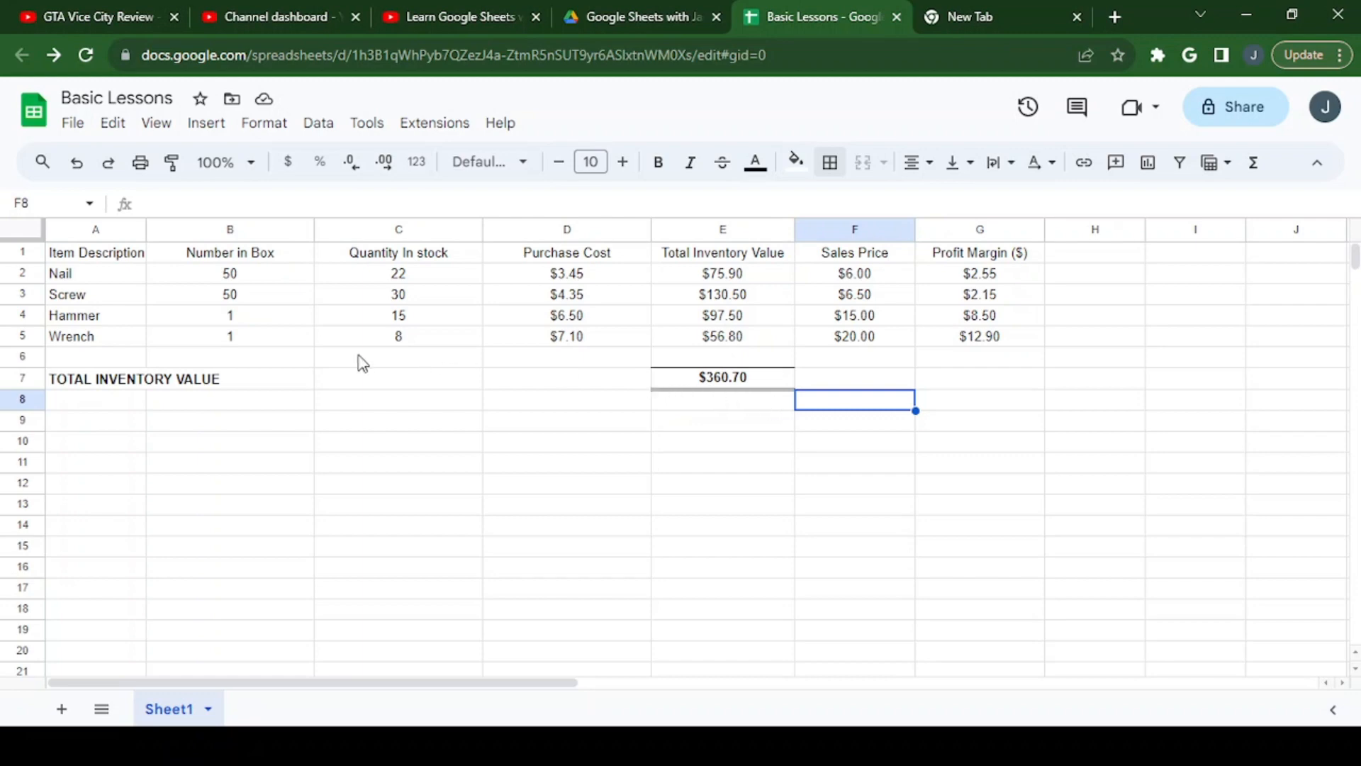
left_click(729, 382)
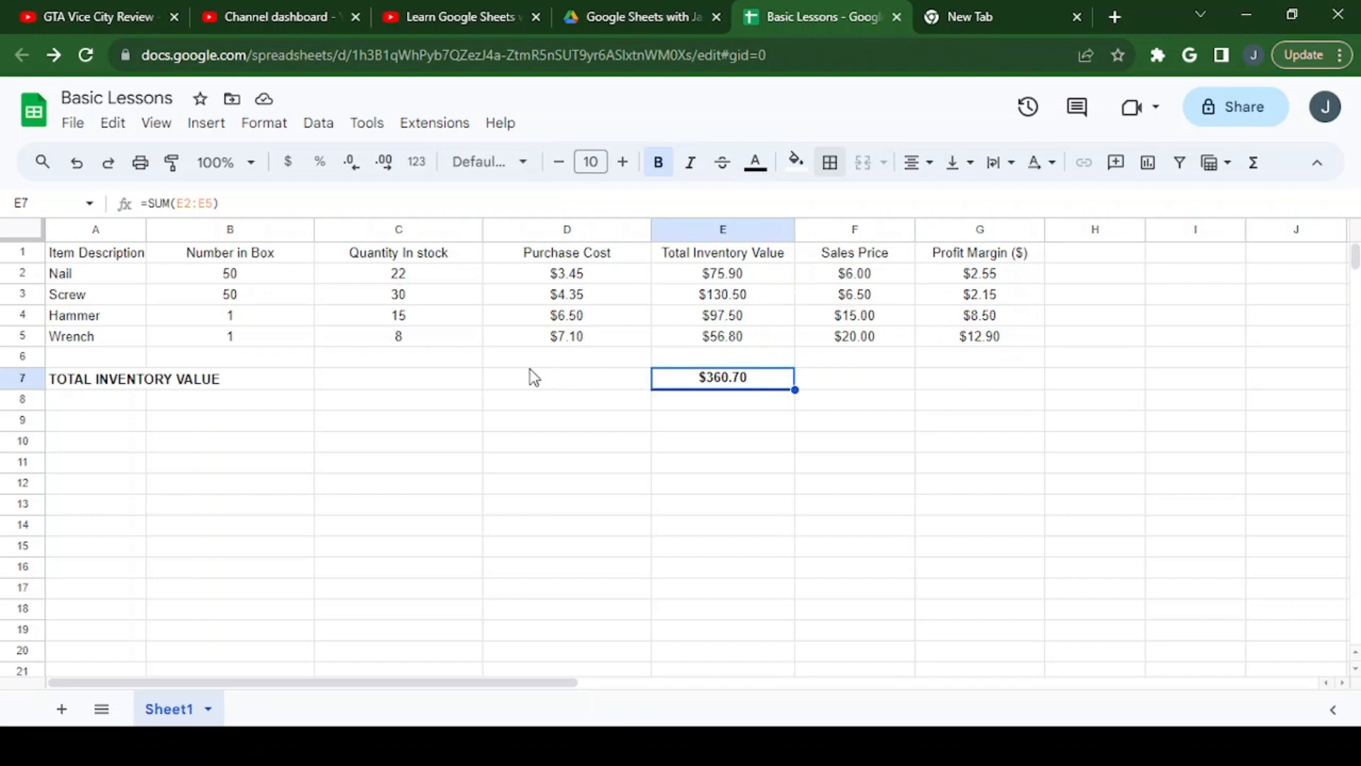
left_click(761, 277)
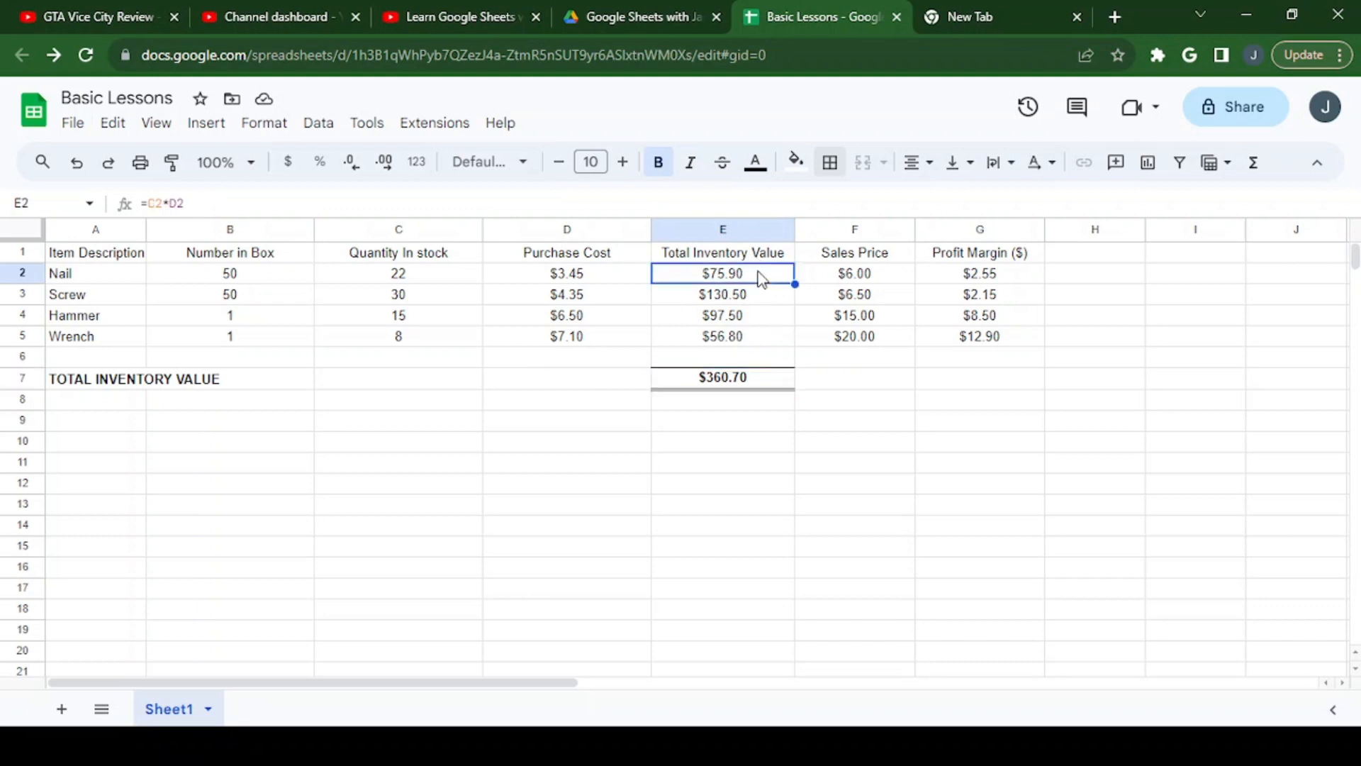
left_click(758, 345)
left_click(757, 387)
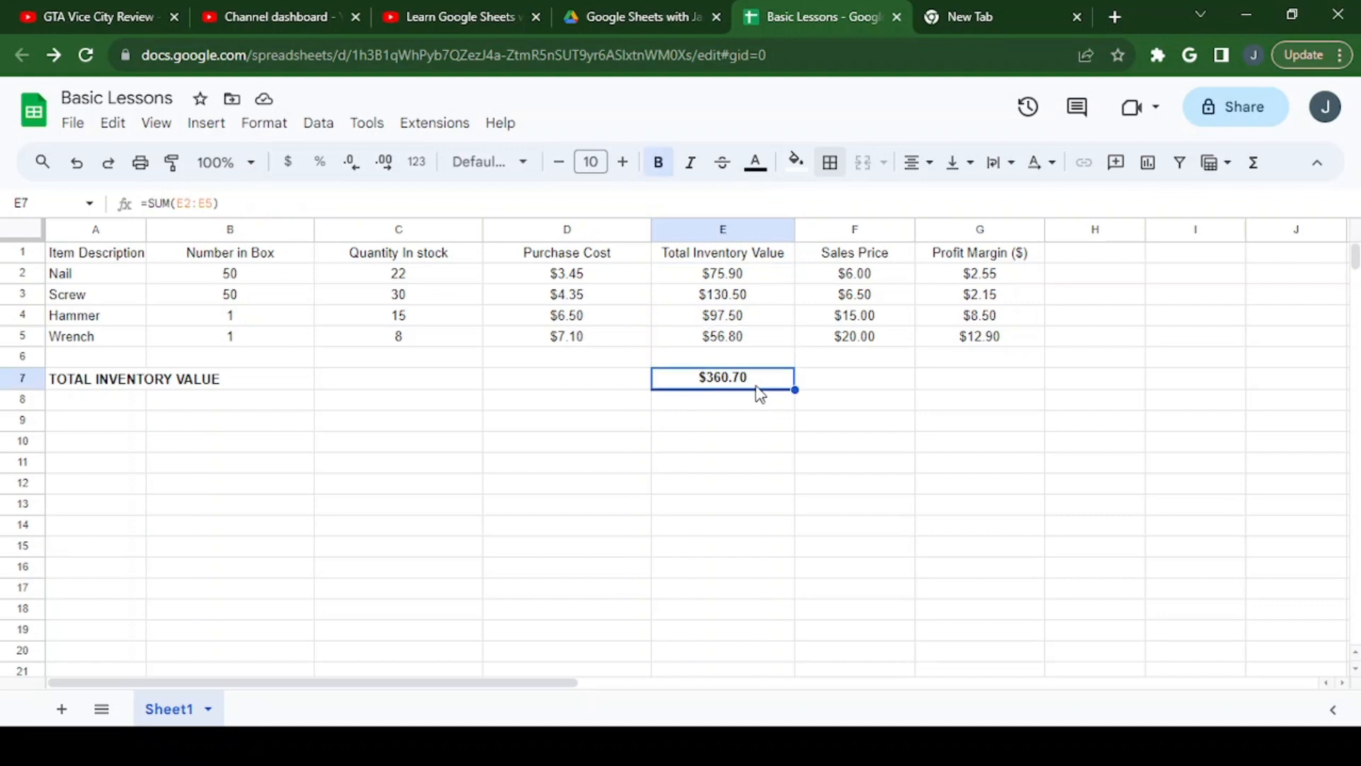